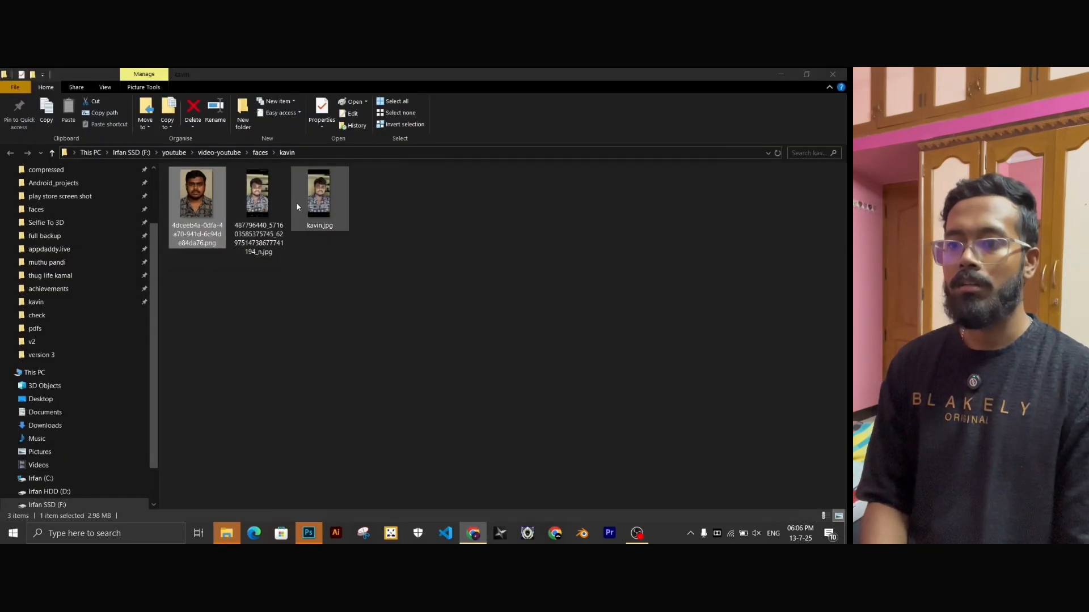
Open the last selfie JPG from the folder in Photoshop and crop it to the selected head-and-shoulders area.
drag(313, 195, 310, 525)
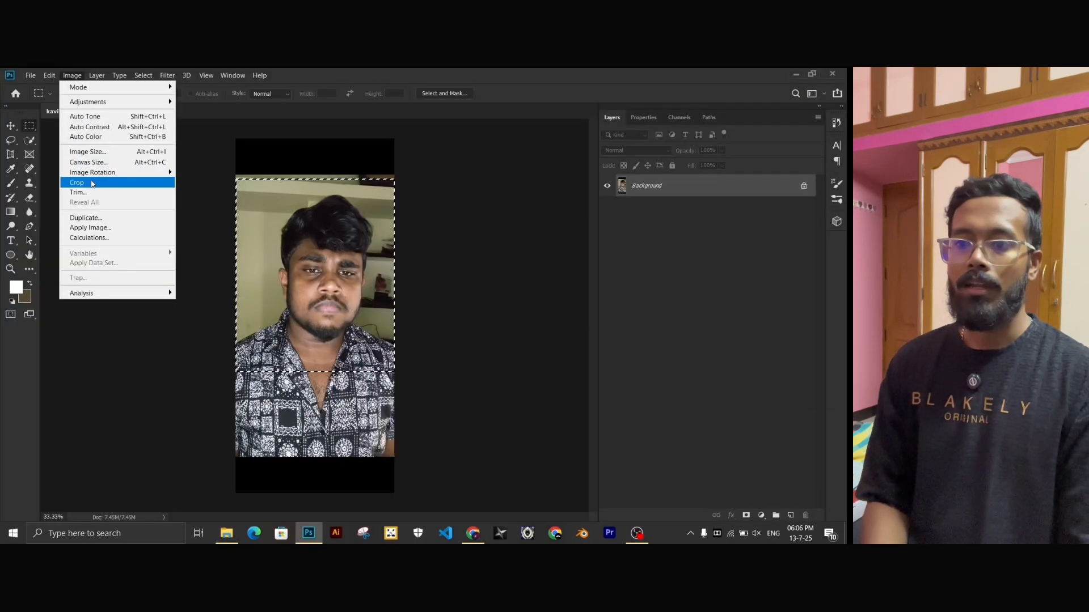
click(78, 182)
key(ctrl+d)
key(ctrl+0)
alt+scroll(322, 323, up, 5)
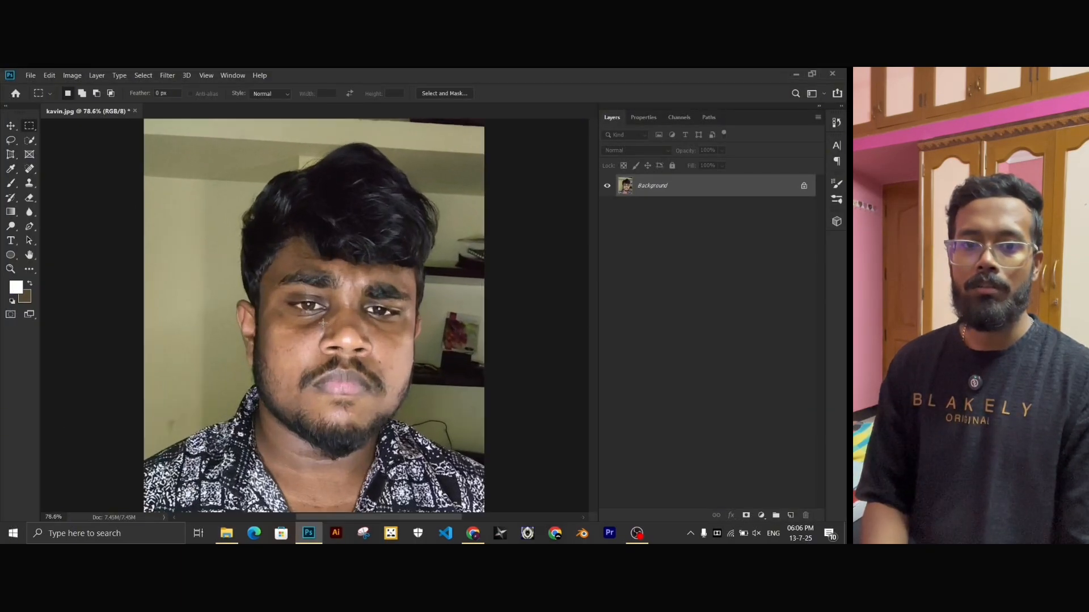
alt+scroll(323, 322, down, 4)
alt+scroll(323, 323, up, 2)
Unlock the Background layer, then enlarge it to about 124% and reposition the face within the canvas.
key(v)
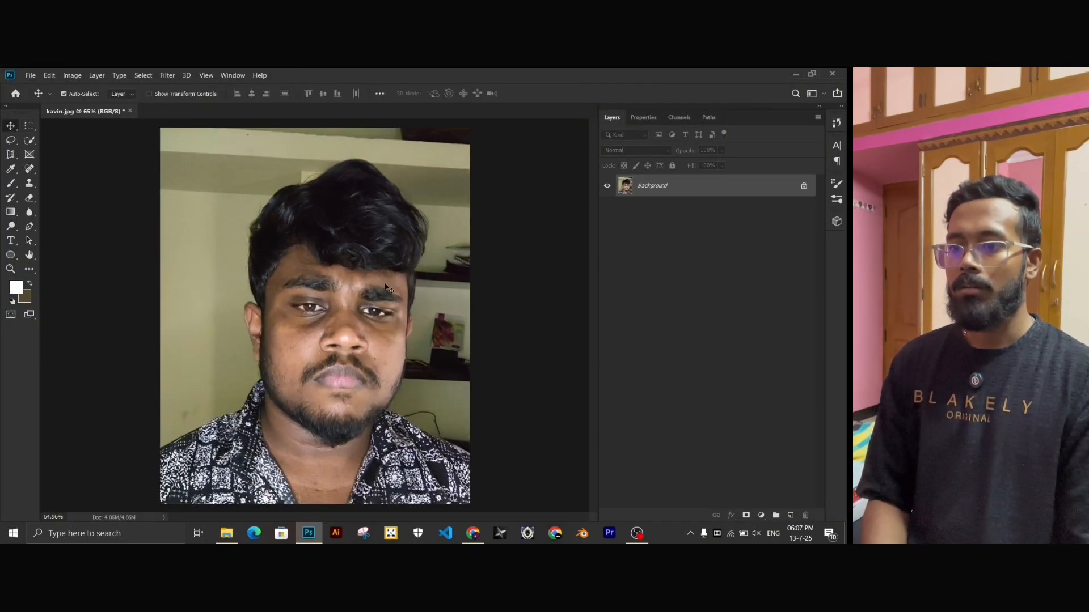
click(804, 186)
drag(319, 244, 314, 244)
alt+scroll(318, 244, down, 5)
key(ctrl+t)
alt+drag(407, 199, 431, 171)
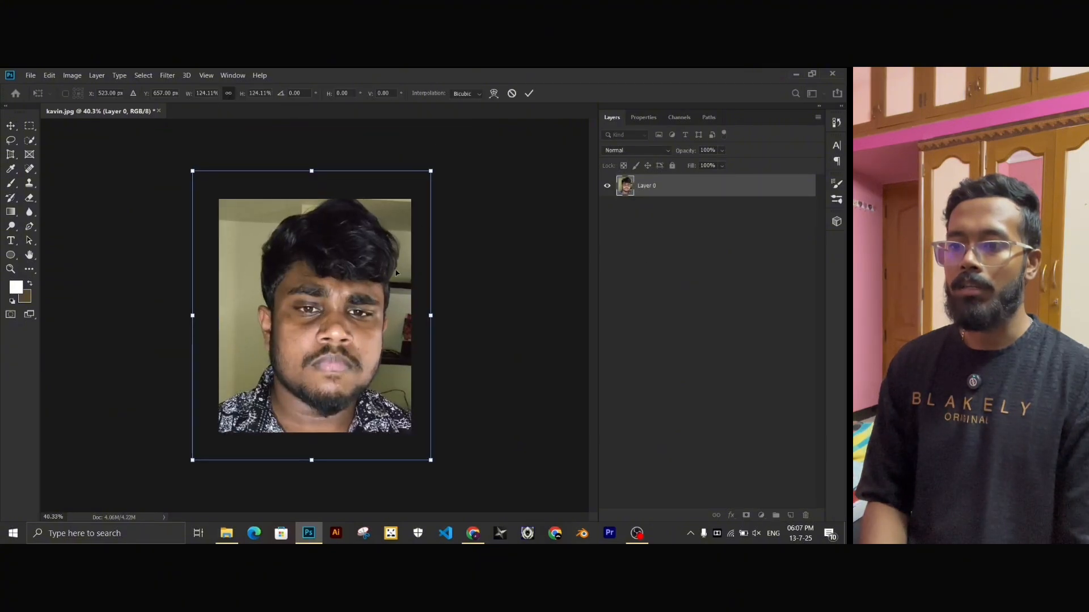
key(Escape)
alt+scroll(340, 263, up, 3)
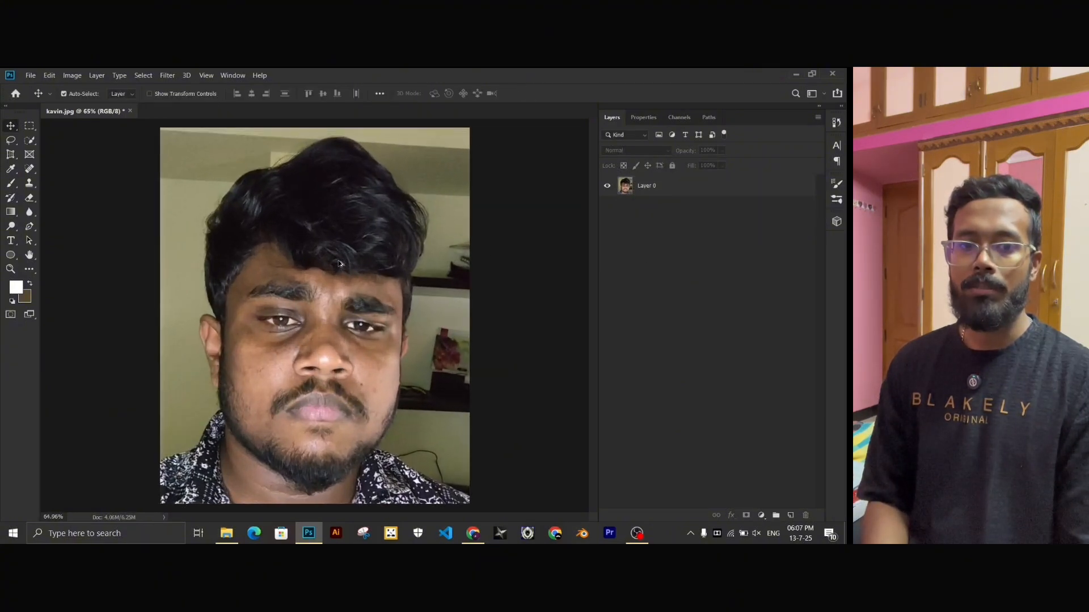
Rotate the portrait layer about -4.1° to straighten the head and shift it to cover the exposed canvas corner.
click(408, 311)
key(ctrl+t)
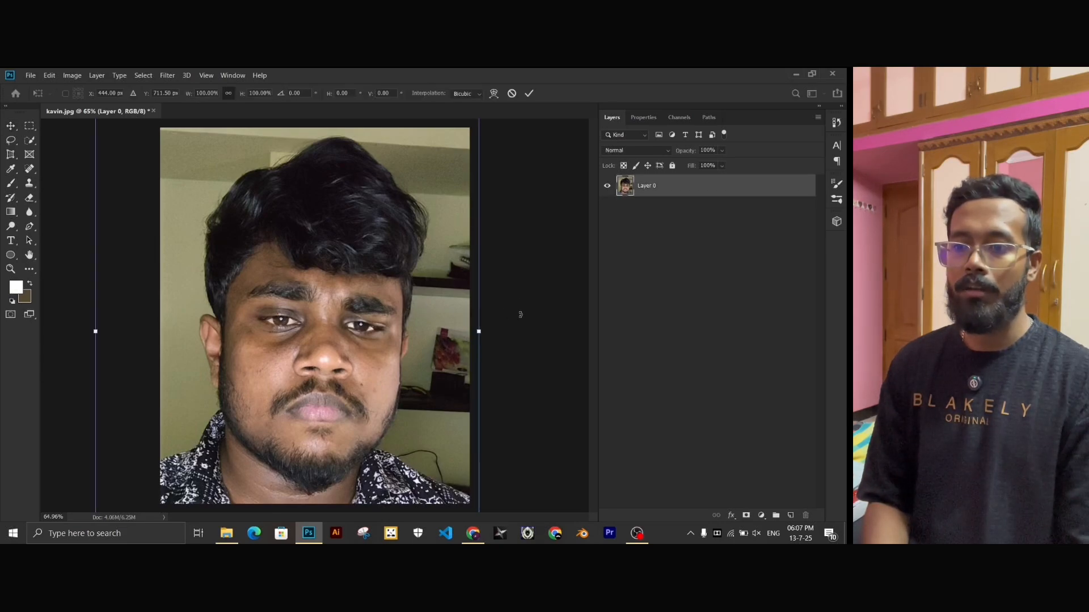
drag(517, 333, 517, 318)
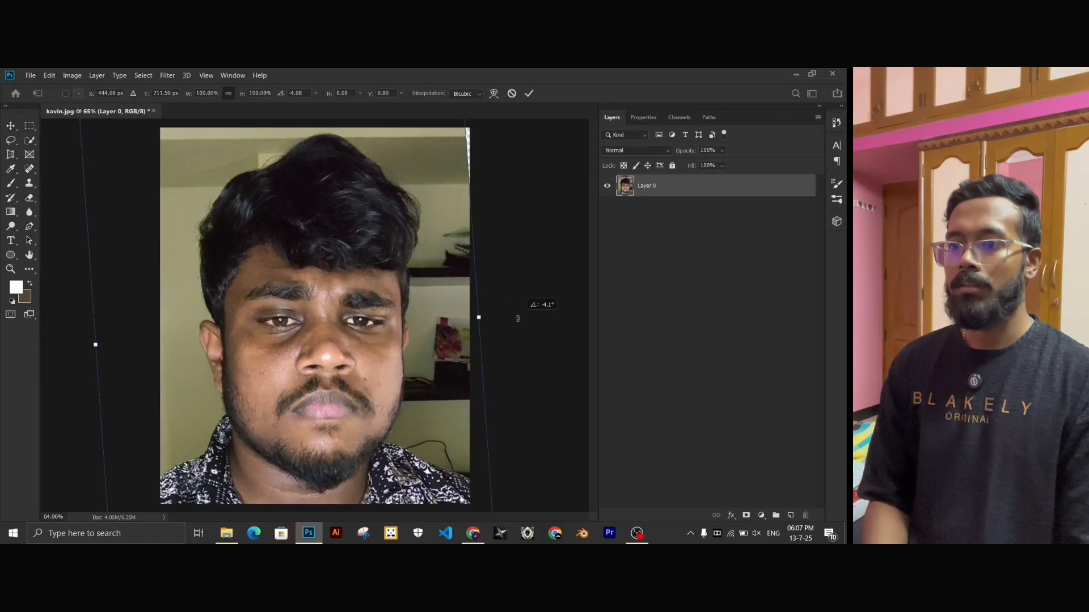
click(526, 96)
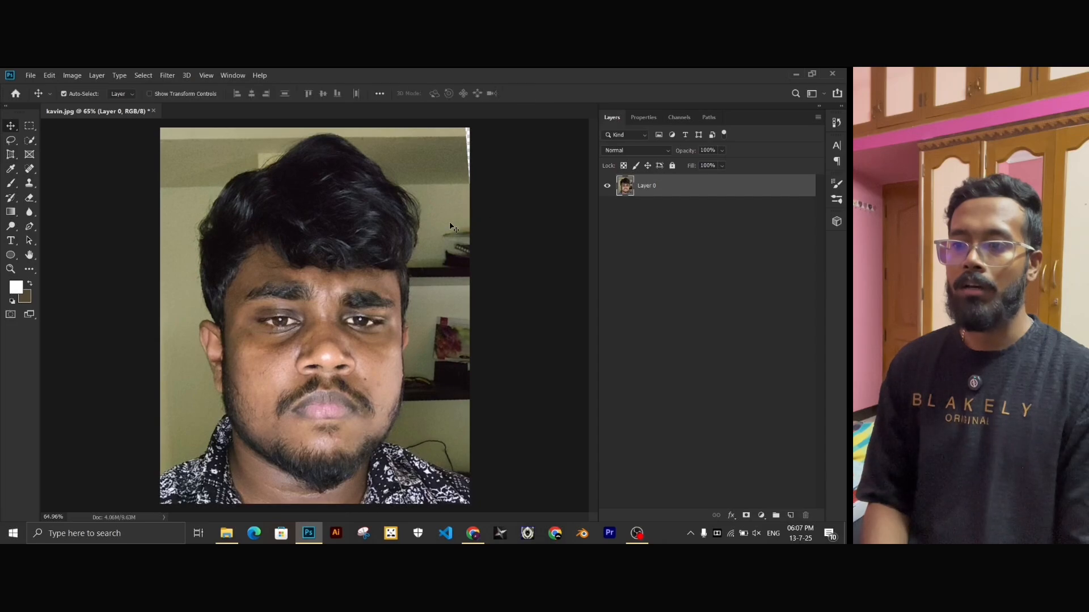
click(578, 258)
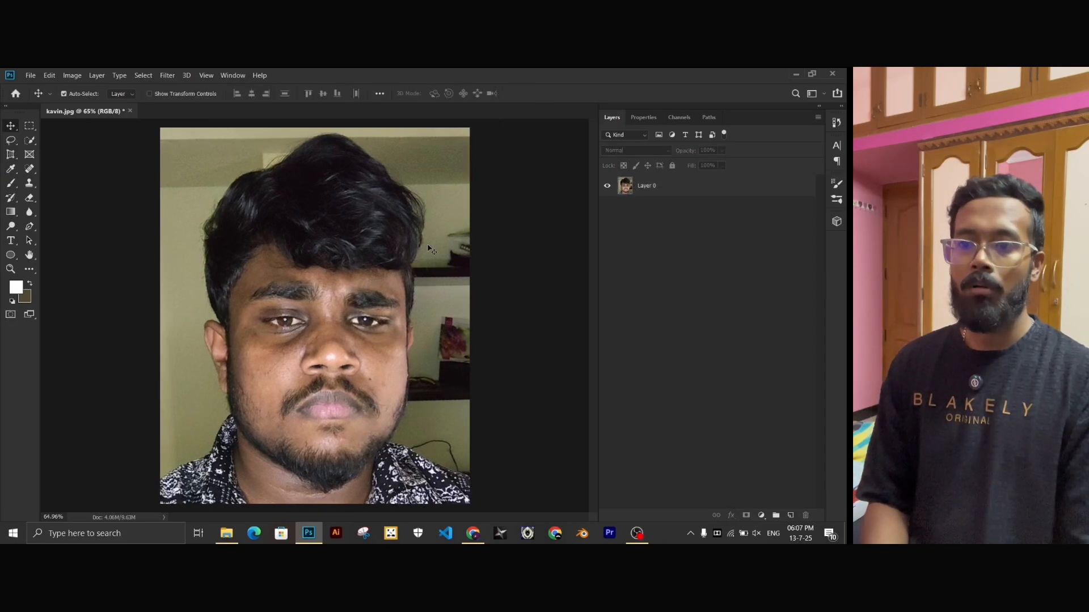
Place the portrait PNG starting with 4dceeb4a over the selfie and scale it to about 122.82%.
click(226, 530)
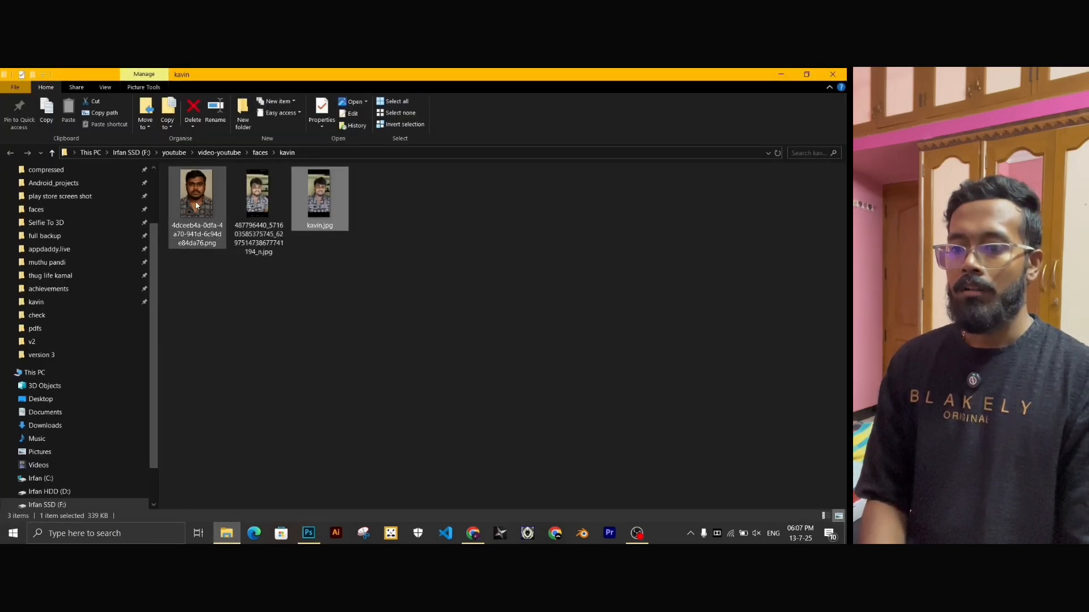
drag(197, 203, 327, 356)
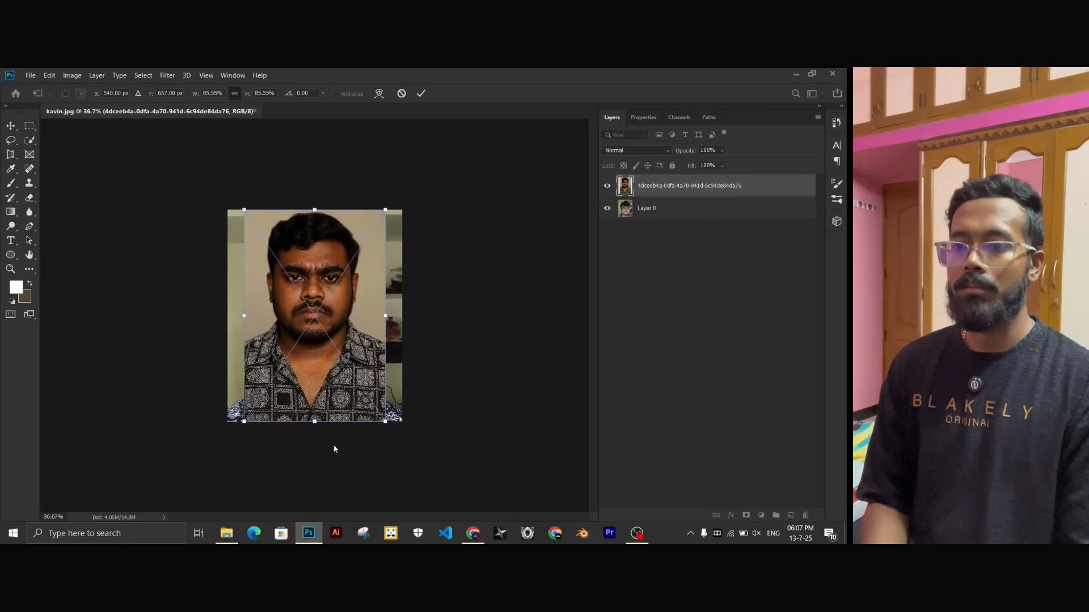
drag(316, 420, 319, 514)
click(420, 93)
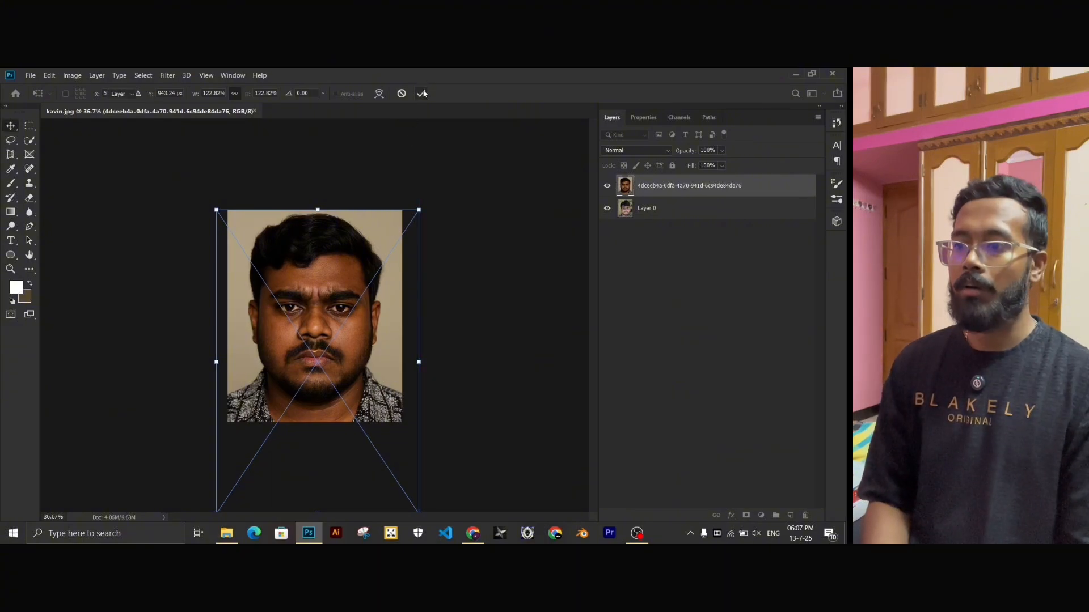
key(ctrl+0)
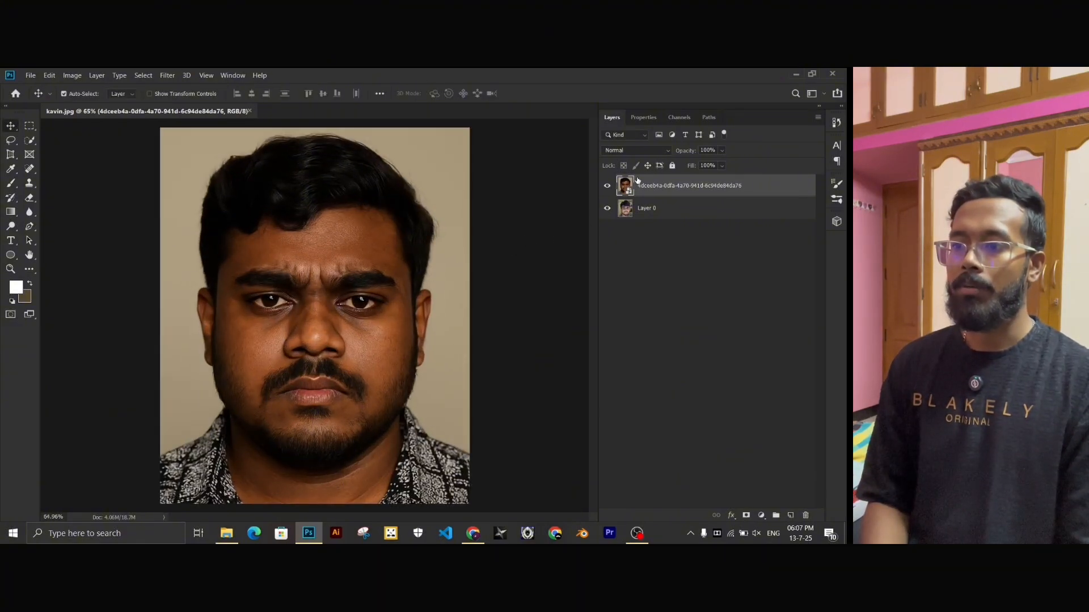
Lower the placed portrait layer's opacity to about 62%, keeping the Normal blend mode.
click(663, 152)
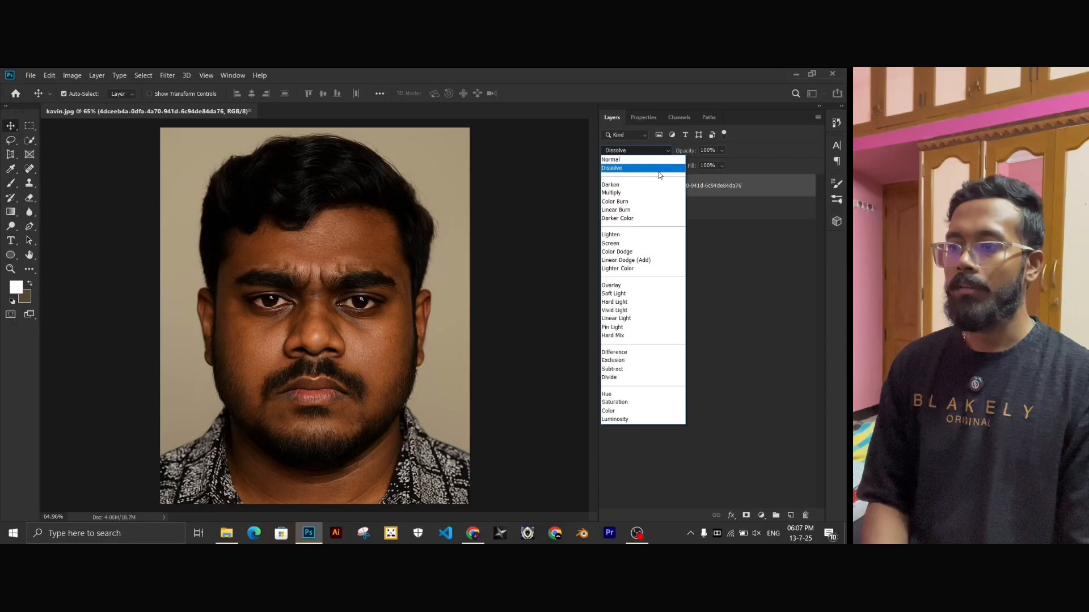
click(722, 144)
click(722, 150)
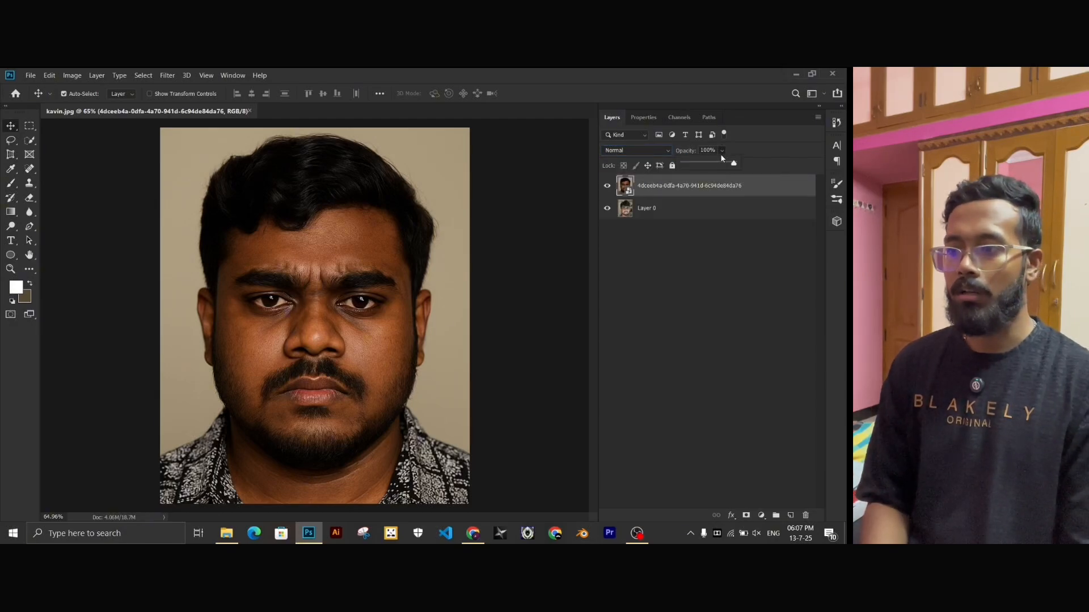
drag(736, 164, 715, 165)
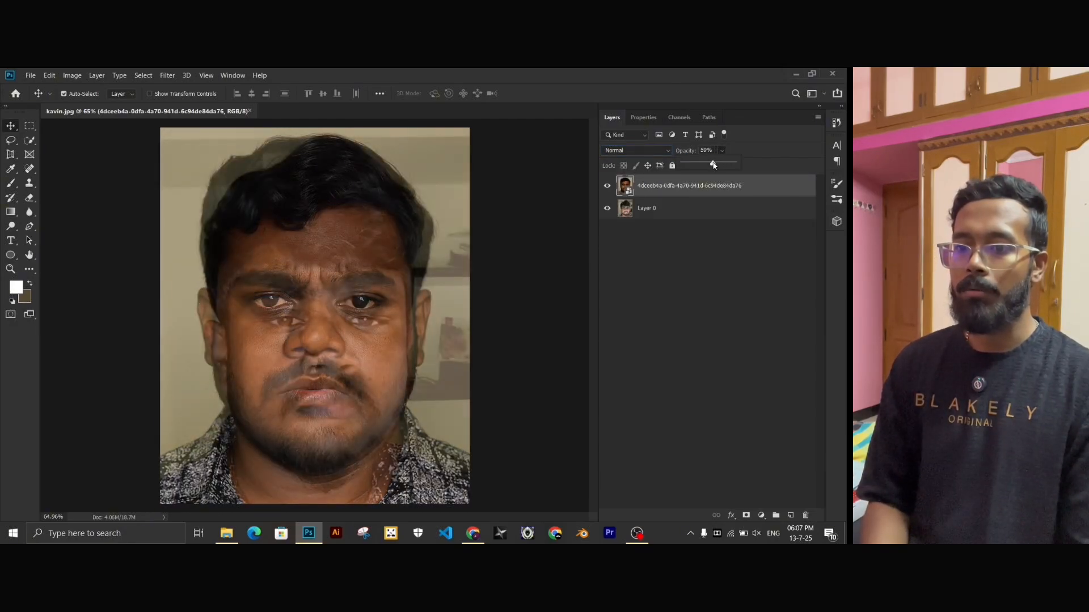
Move the semi-transparent portrait so its eyes, nose and mouth line up with the selfie underneath.
drag(316, 415, 360, 408)
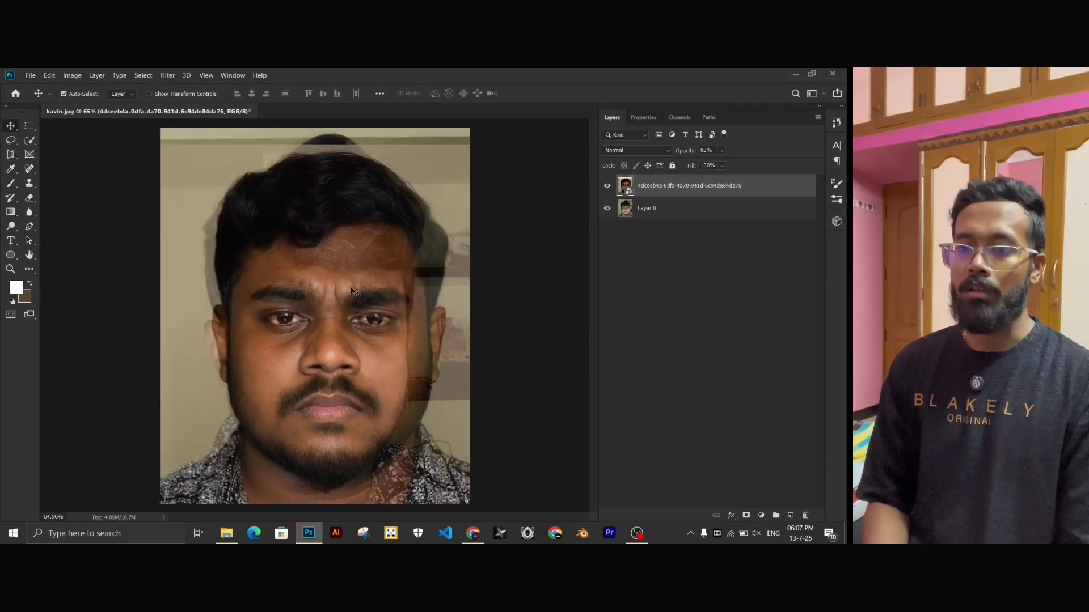
alt+scroll(357, 339, down, 1)
alt+scroll(363, 368, down, 2)
alt+scroll(370, 409, up, 4)
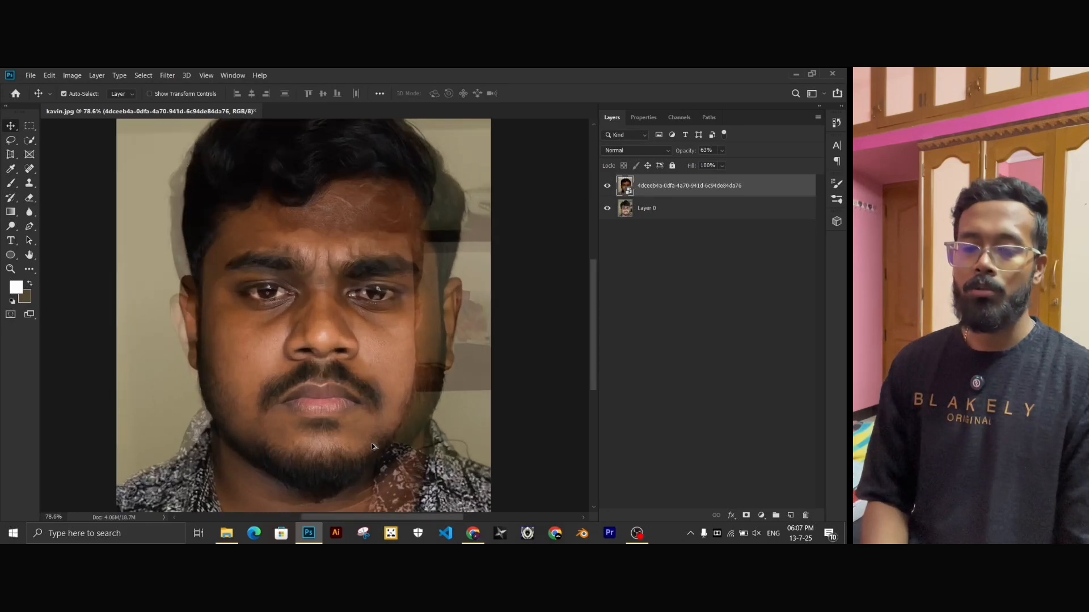
key(ctrl+t)
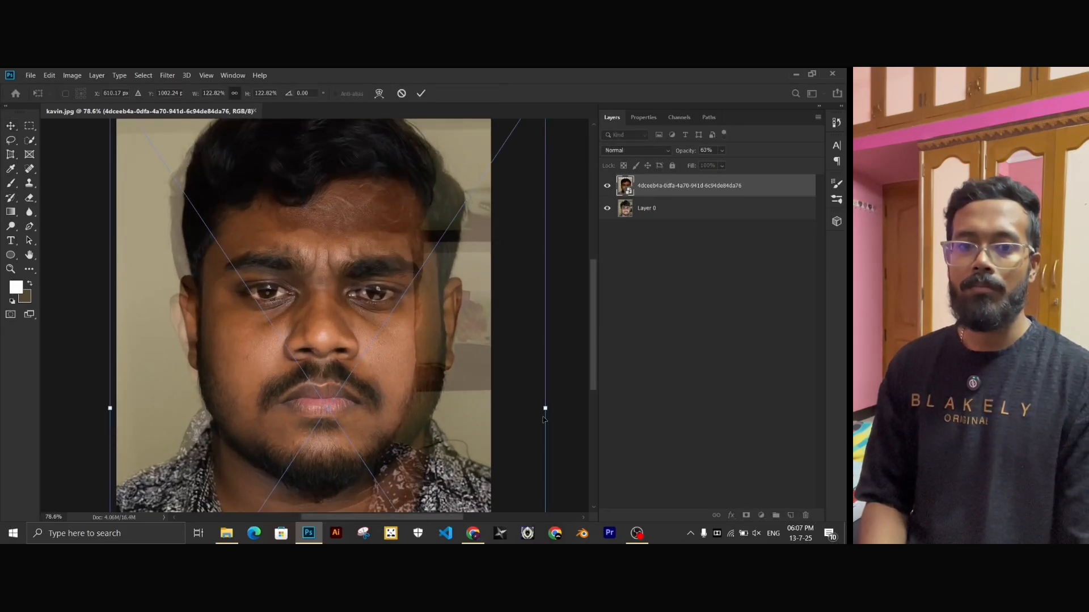
mouse_move(541, 416)
mouse_down()
mouse_move(509, 417)
mouse_move(548, 417)
mouse_up()
mouse_move(251, 403)
mouse_down()
mouse_move(570, 396)
mouse_move(220, 409)
mouse_move(244, 411)
mouse_move(246, 399)
mouse_move(244, 420)
mouse_up()
alt+scroll(158, 405, up, 2)
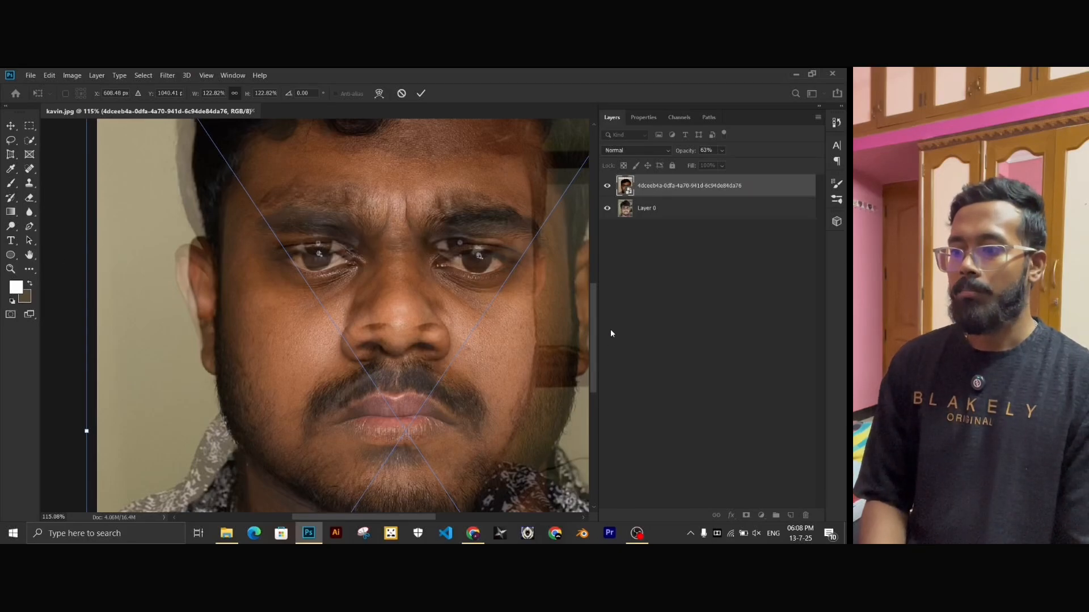
Add a black mask to the placed portrait layer and paint white over the shaded cheek and jaw to reveal its skin.
click(736, 506)
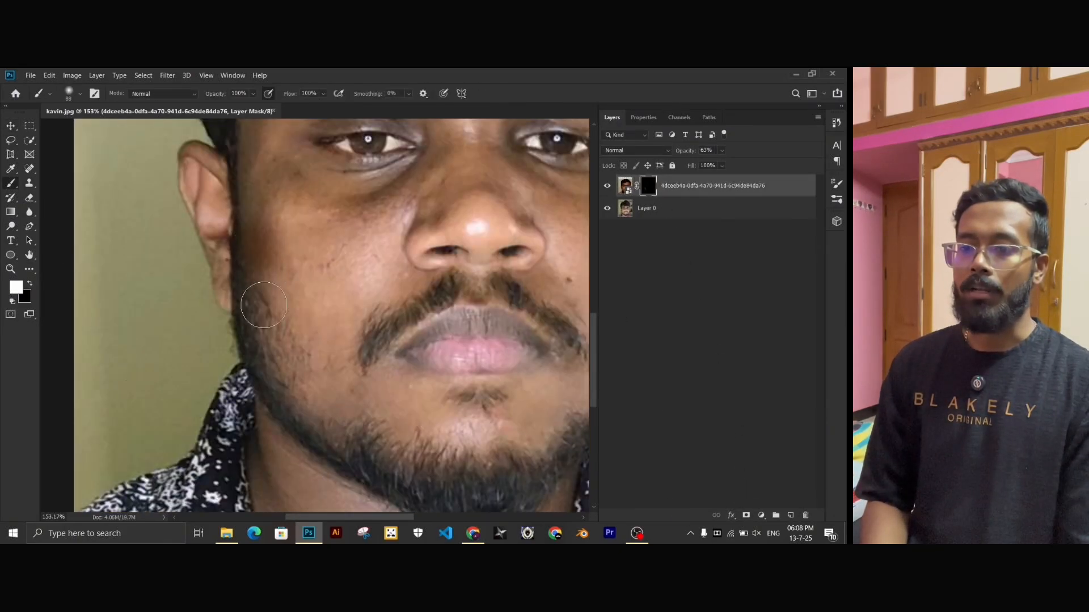
mouse_move(255, 304)
mouse_down()
mouse_move(279, 348)
mouse_move(285, 402)
mouse_move(340, 444)
mouse_move(287, 365)
mouse_move(255, 244)
mouse_move(267, 351)
mouse_move(284, 384)
mouse_up()
scroll(278, 341, up, 2)
drag(267, 299, 338, 446)
alt+scroll(278, 403, down, 3)
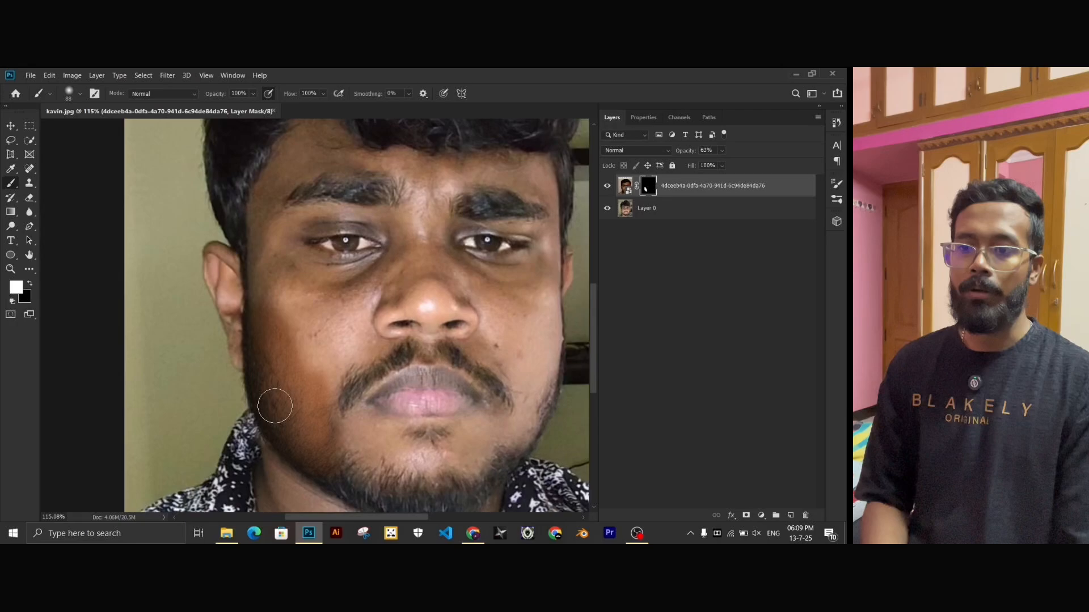
Reduce the brush size and open the brush opacity setting for finer mask painting.
alt+scroll(273, 180, up, 2)
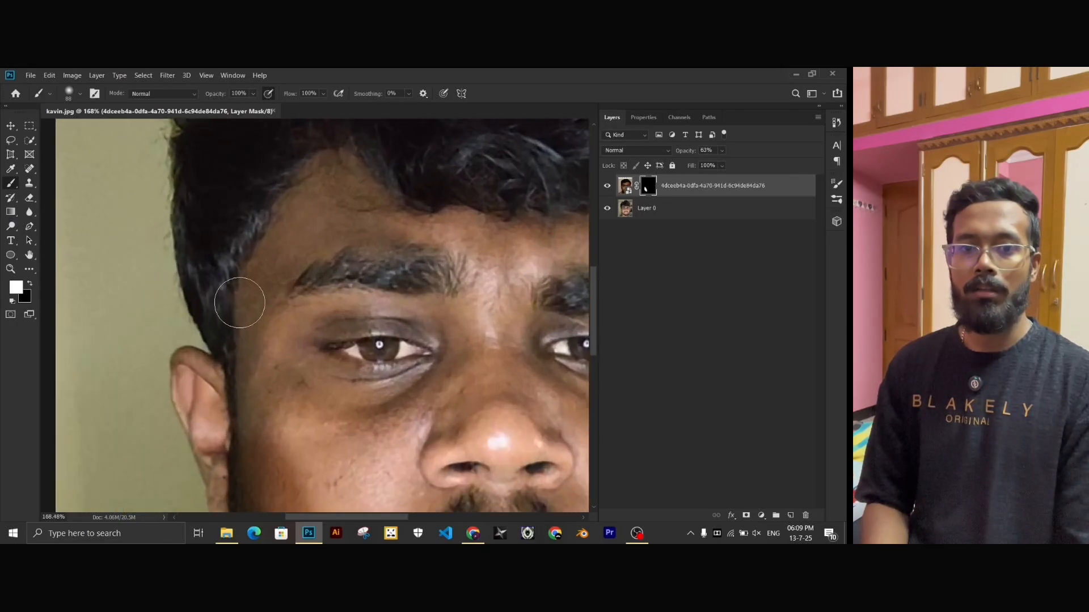
scroll(244, 304, down, 2)
click(81, 94)
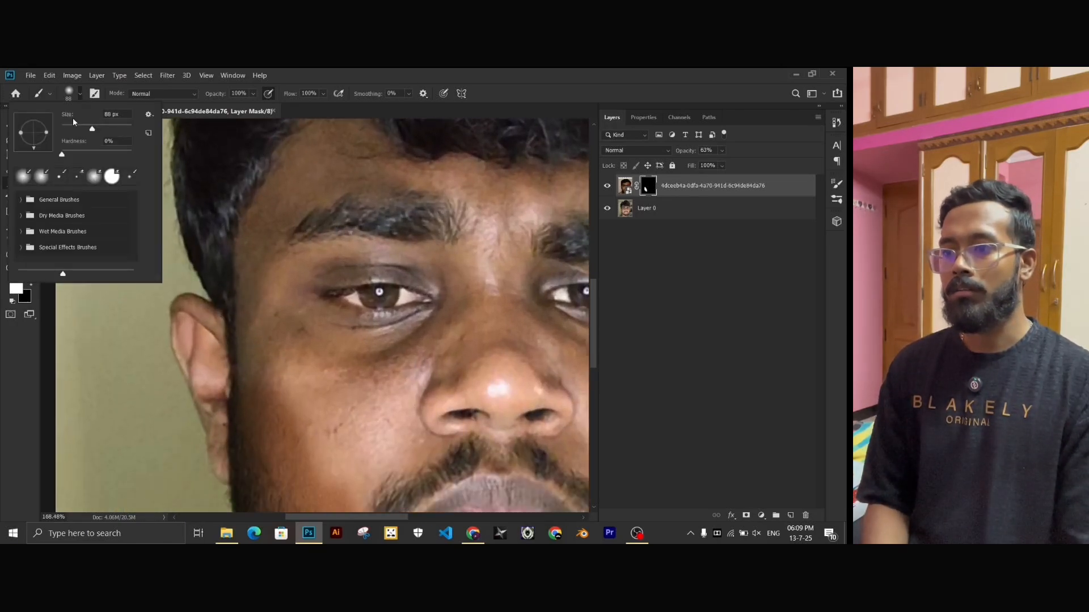
click(80, 130)
click(259, 97)
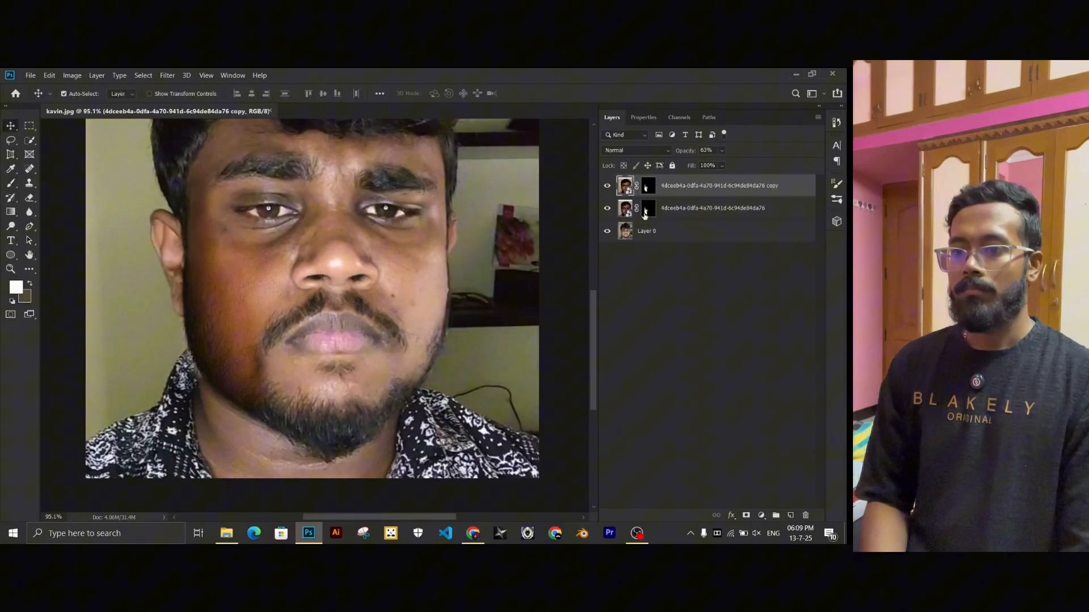
Free-transform the duplicated portrait overlay layer to reposition it over the selfie's face.
key(ctrl+t)
drag(420, 357, 445, 377)
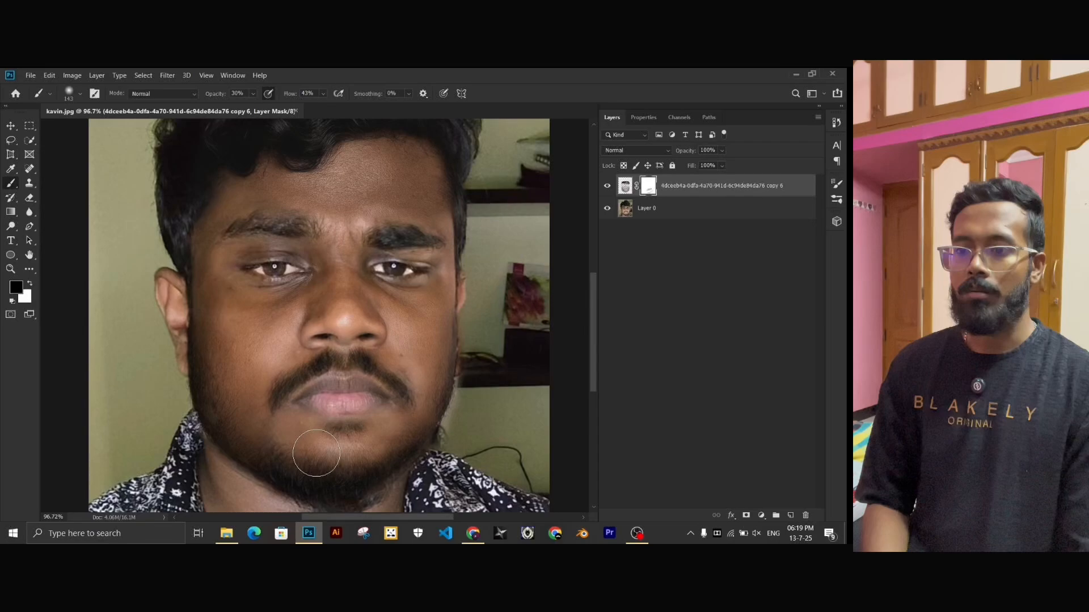
Export the retouched portrait as a PNG into the same folder, adding the suffix _st to the file name.
alt+scroll(236, 403, down, 7)
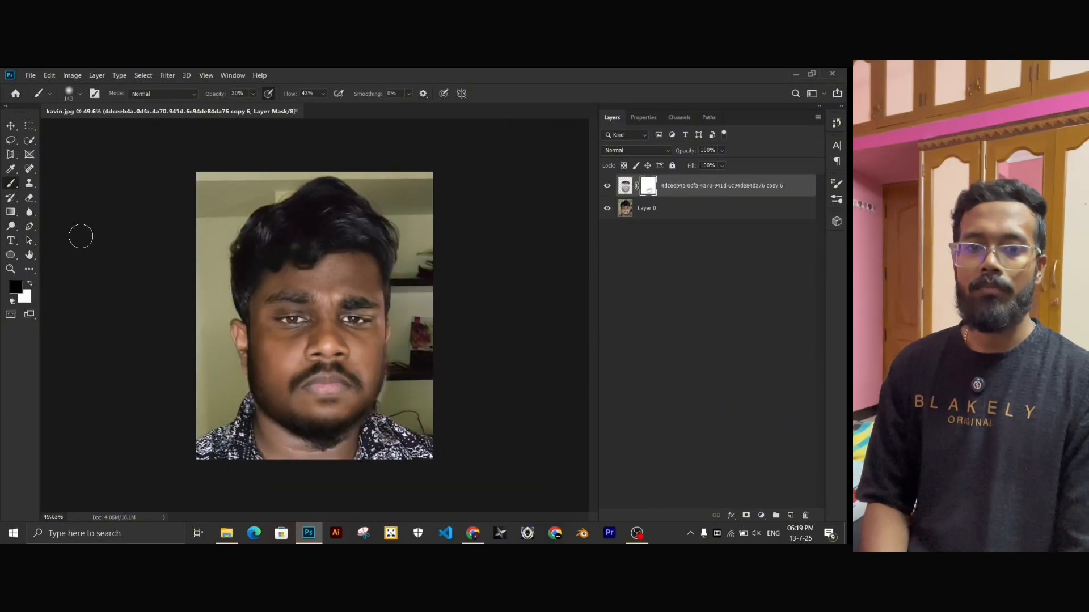
click(28, 76)
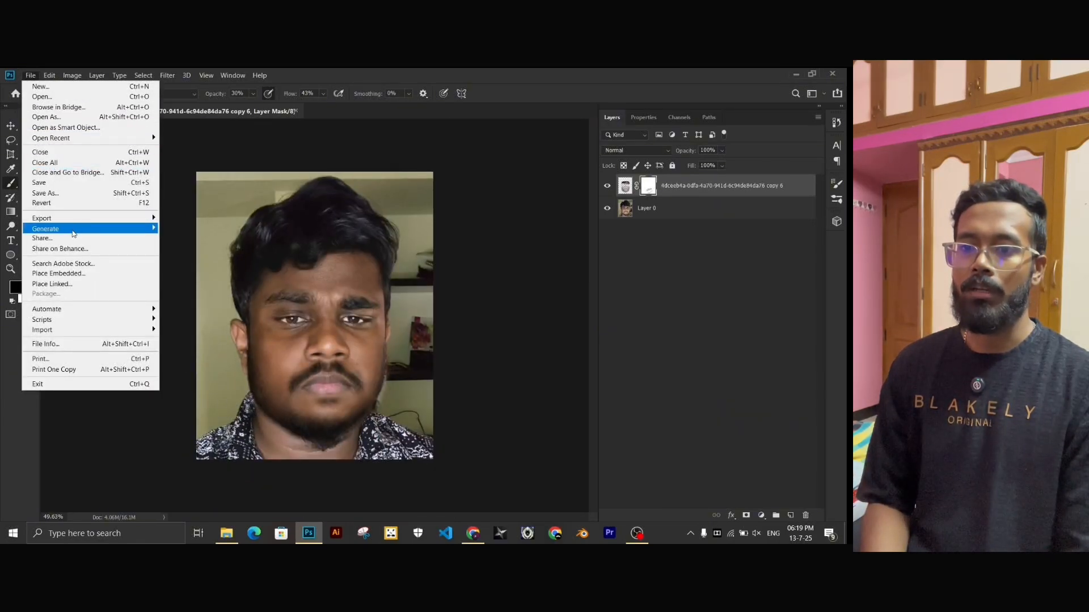
mouse_move(149, 214)
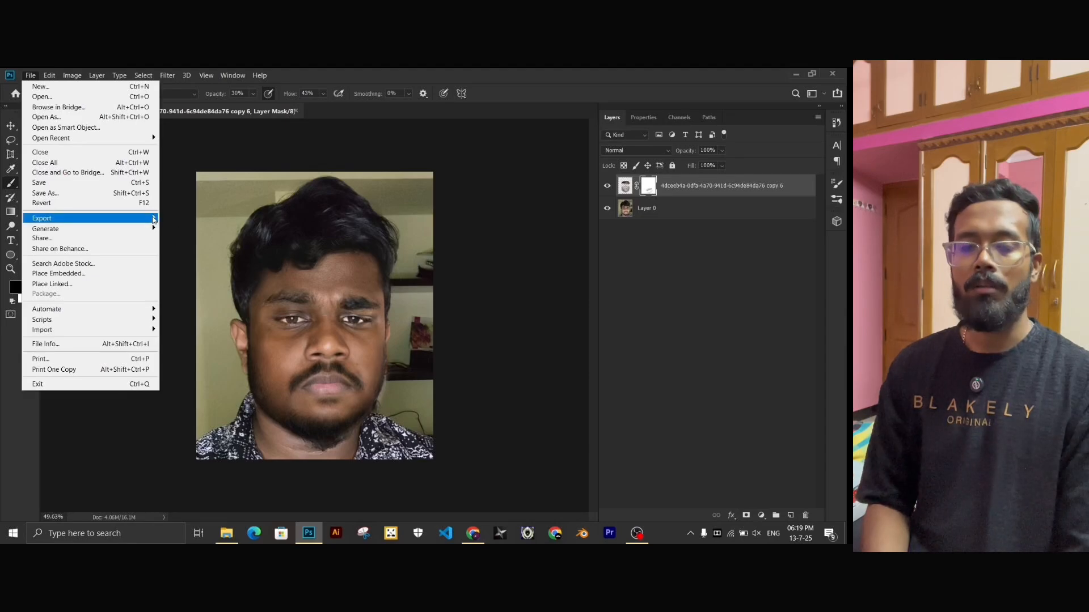
click(193, 218)
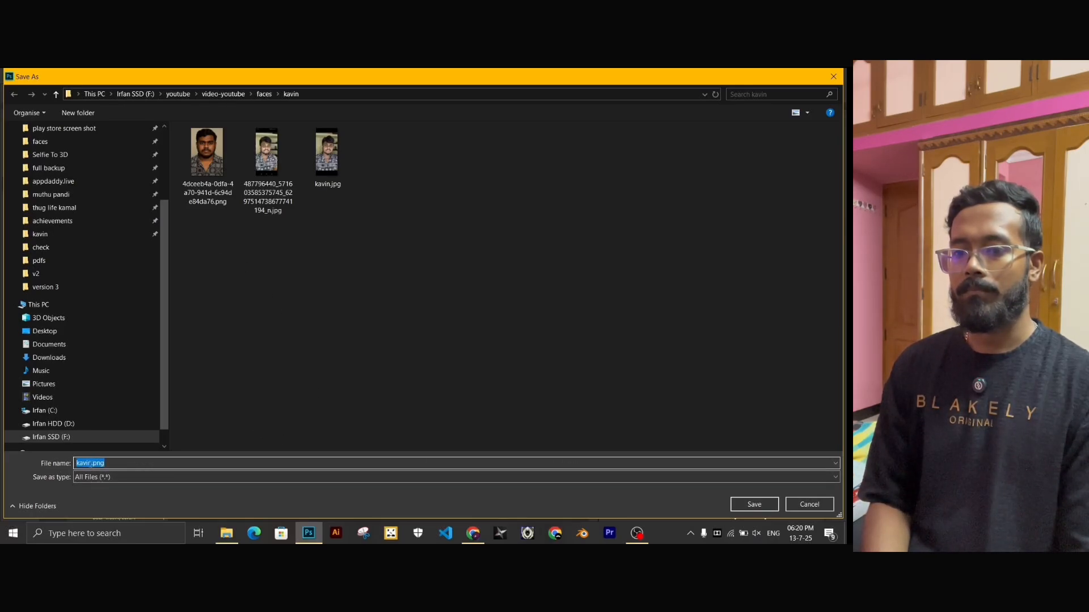
click(91, 463)
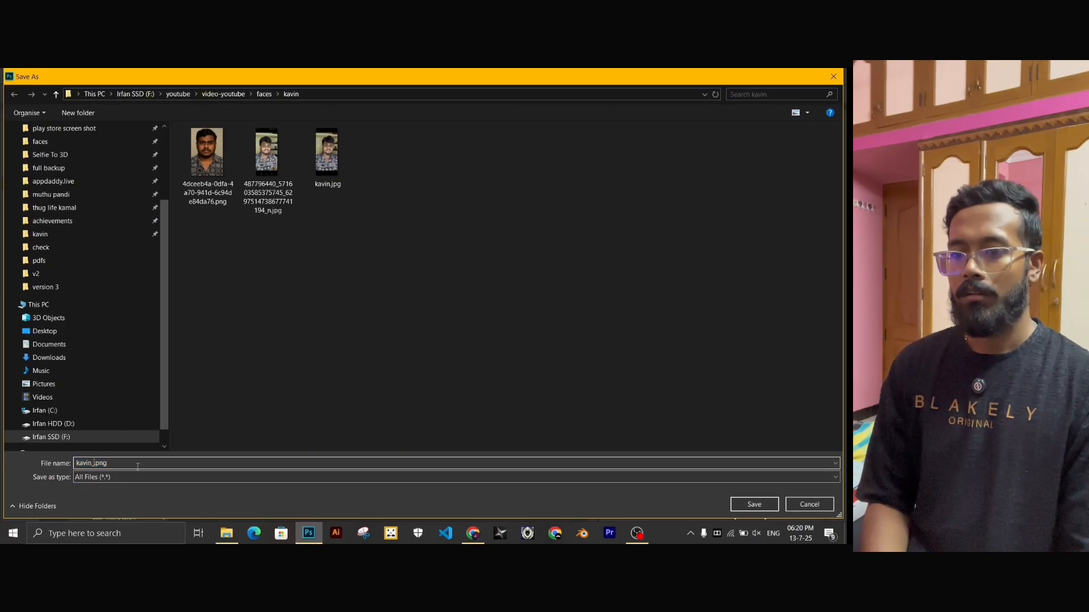
key(Return)
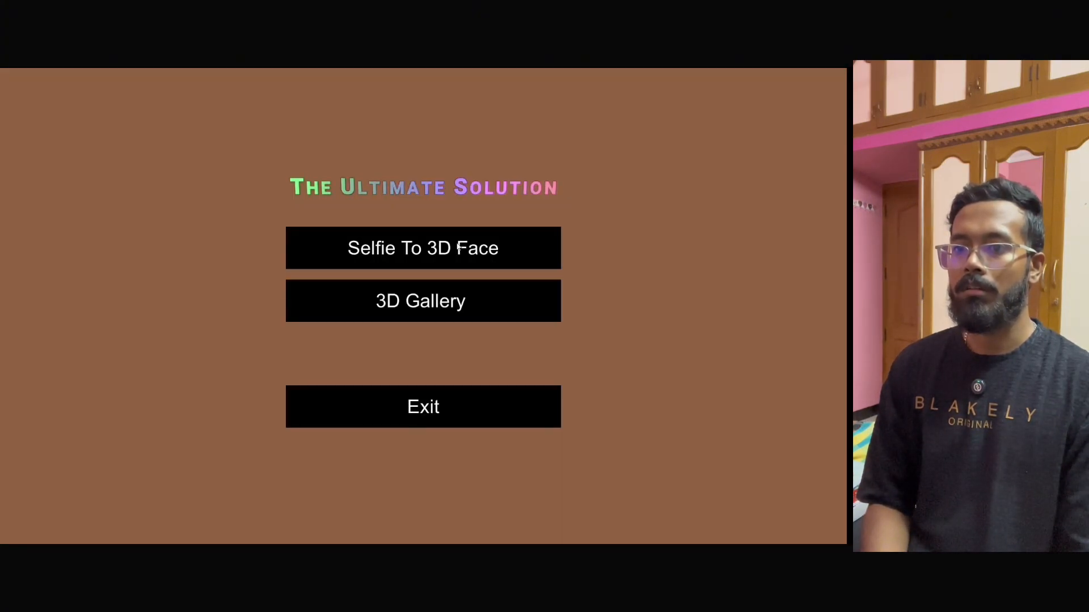
In the Selfie To 3D app, start Selfie To 3D Face and generate a 3D Face 1 head from the 2170 x 2640 JPEG portrait.
click(300, 250)
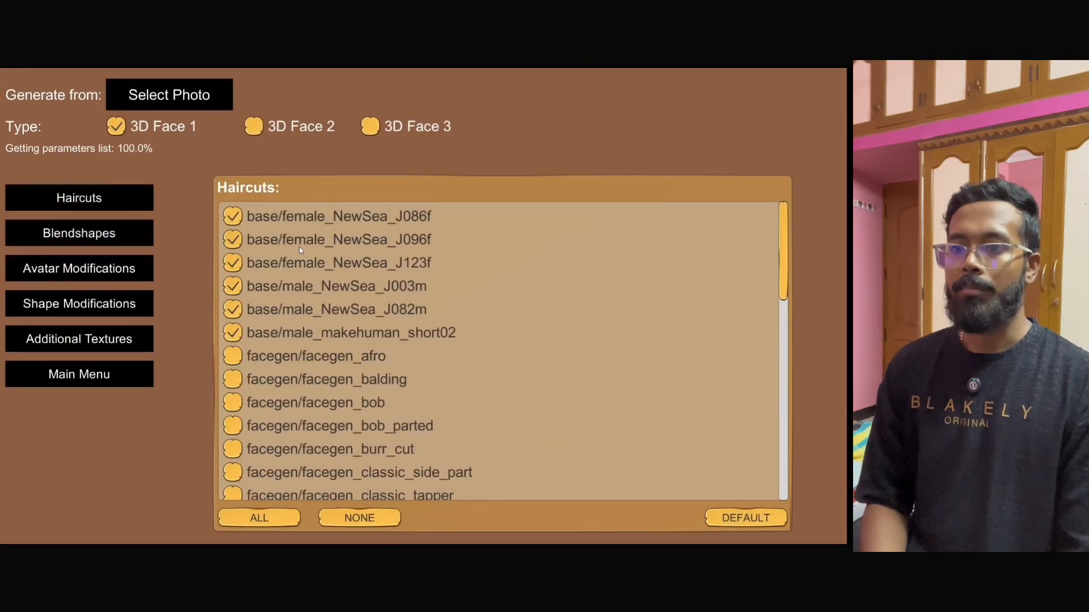
click(193, 101)
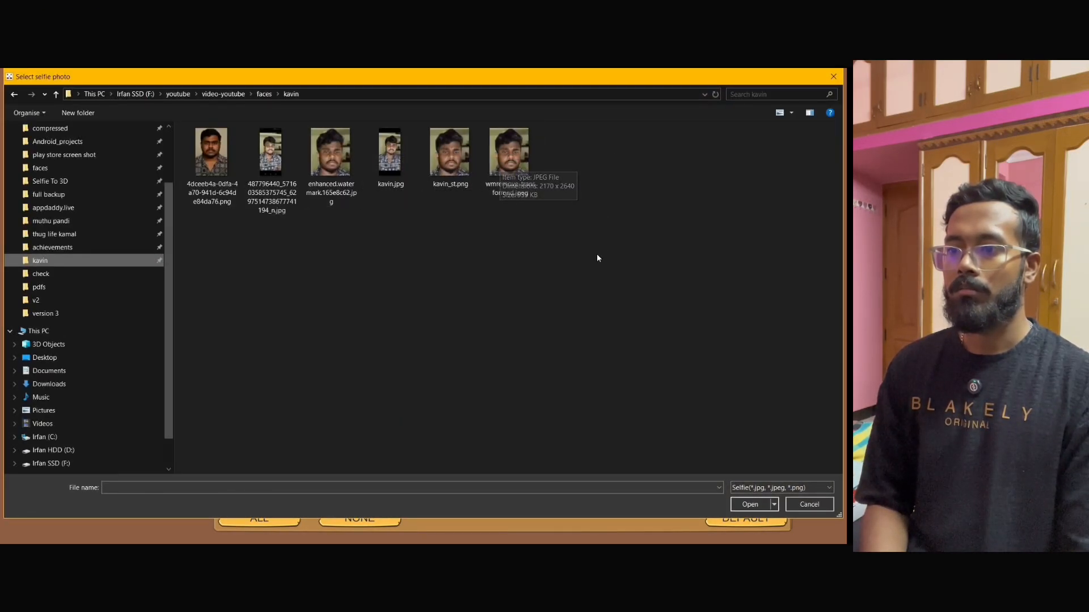
double_click(511, 153)
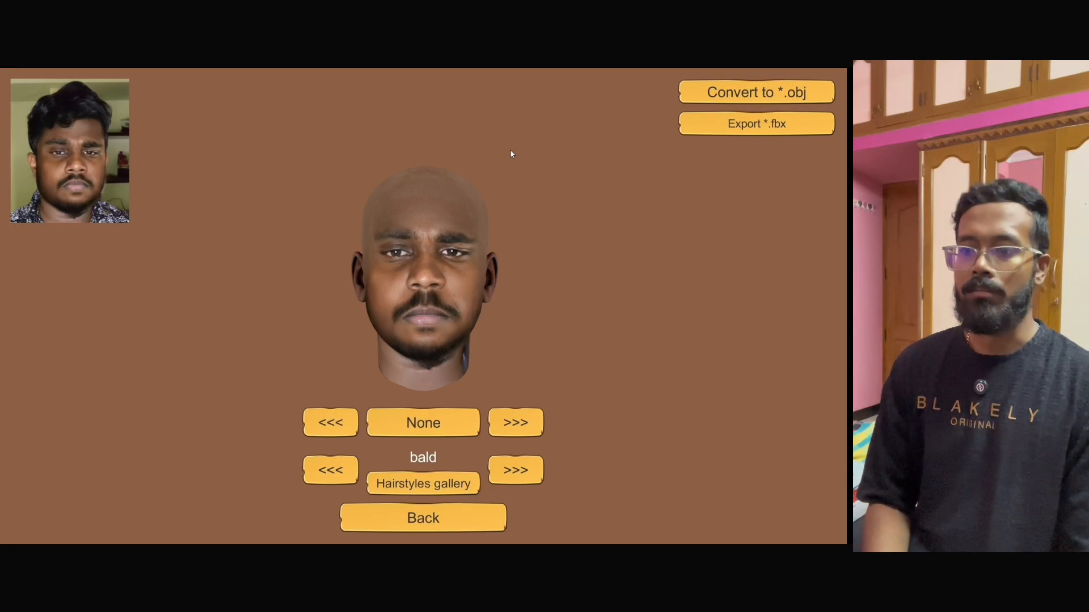
Check the generated head, import head.gltf into Blender, and view its textured face from the front.
drag(478, 278, 529, 311)
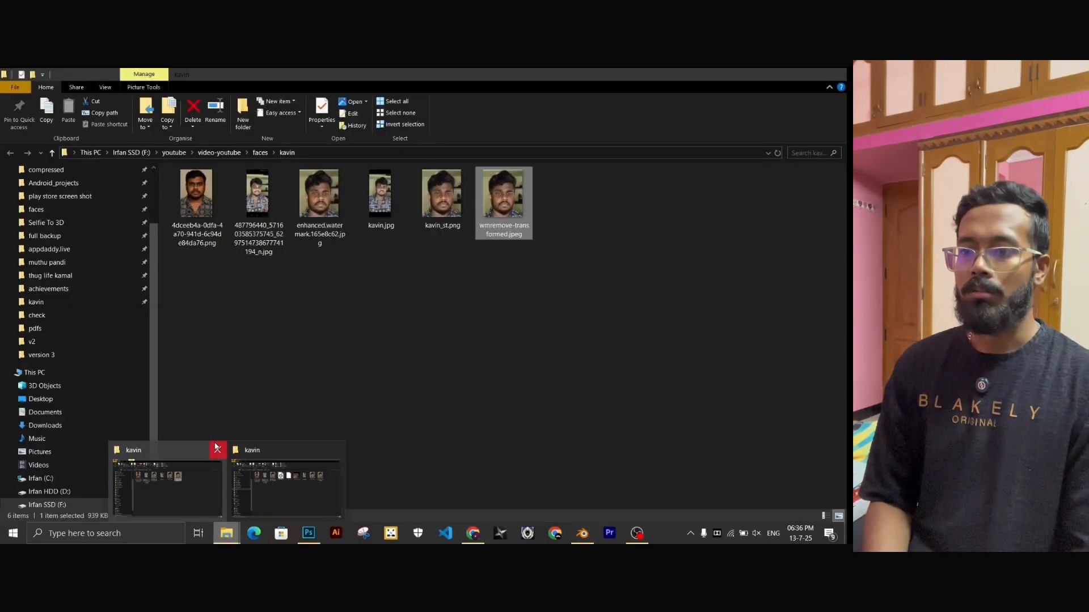
click(217, 448)
click(234, 478)
drag(383, 216, 378, 258)
click(351, 402)
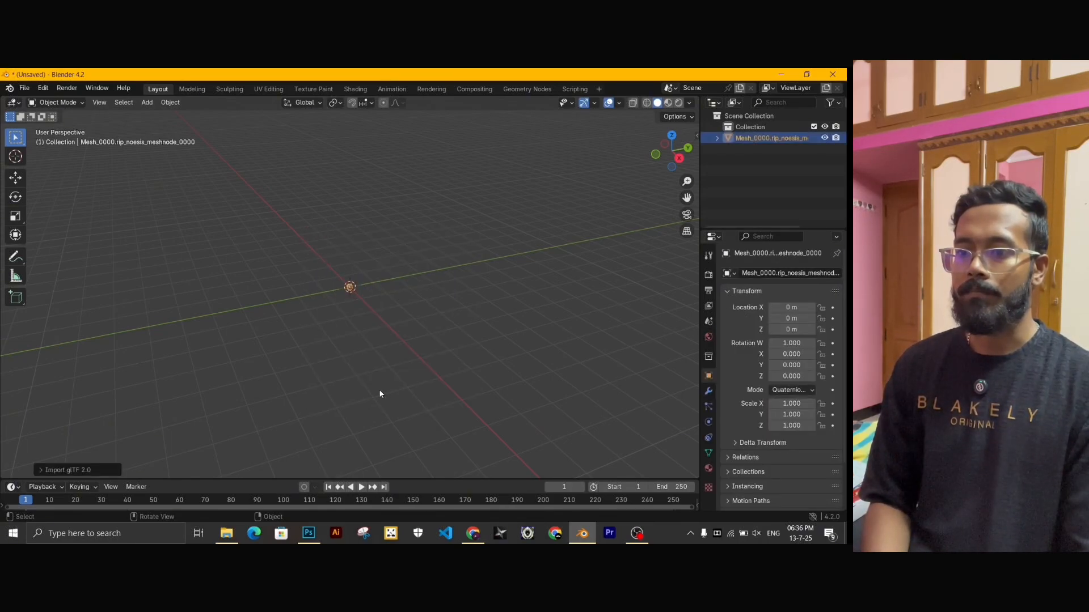
scroll(351, 309, up, 10)
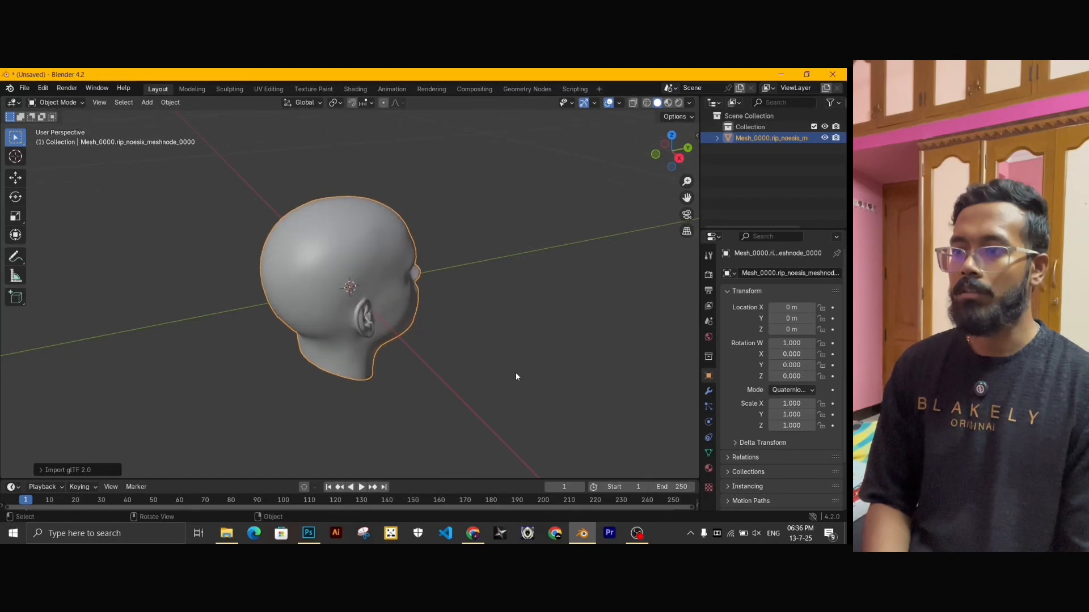
middle_drag(515, 373, 347, 353)
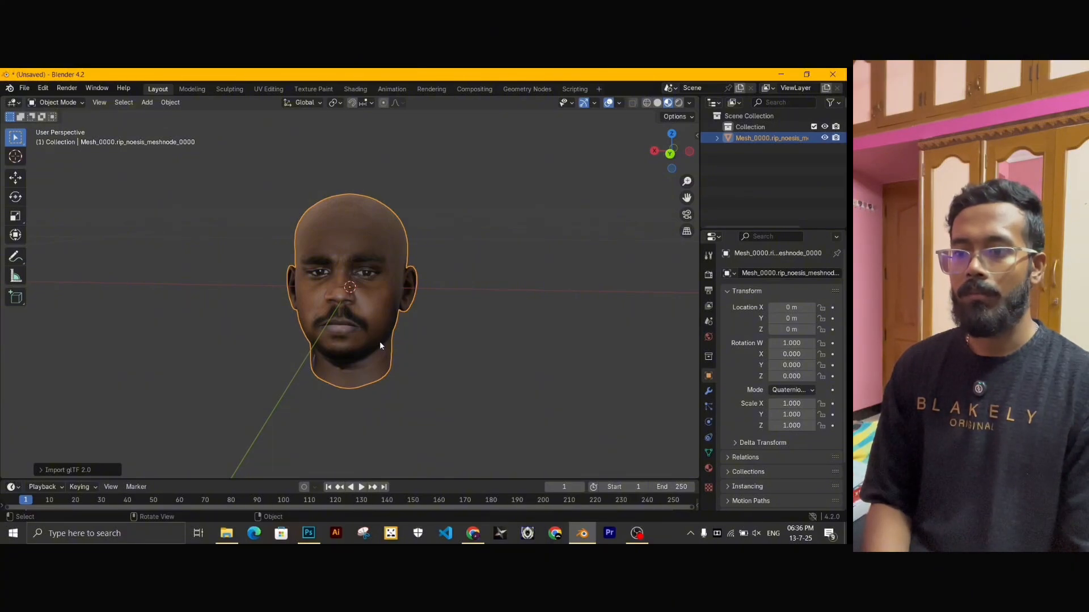
mouse_move(379, 341)
middle_down()
mouse_move(416, 342)
mouse_move(388, 346)
middle_up()
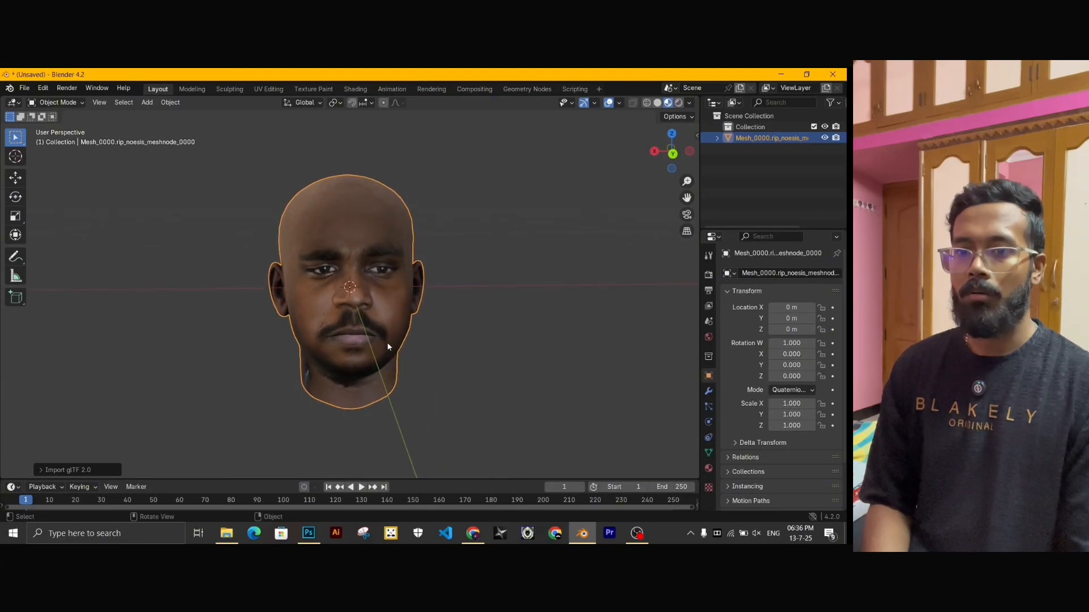
Split the 3D viewport vertically and turn the new area into a Shader Editor.
drag(2, 98, 290, 129)
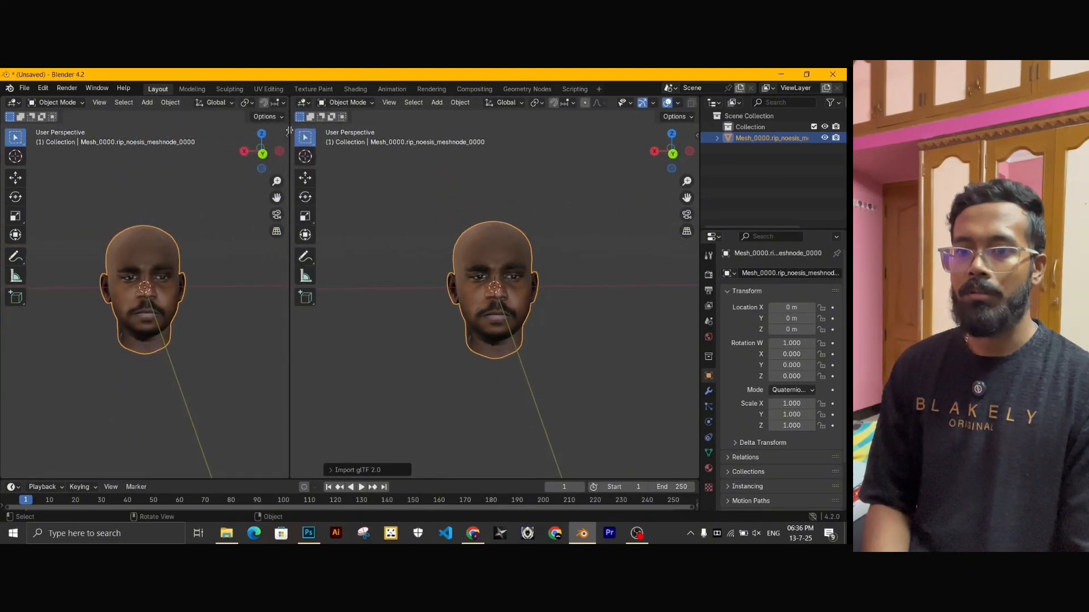
click(10, 102)
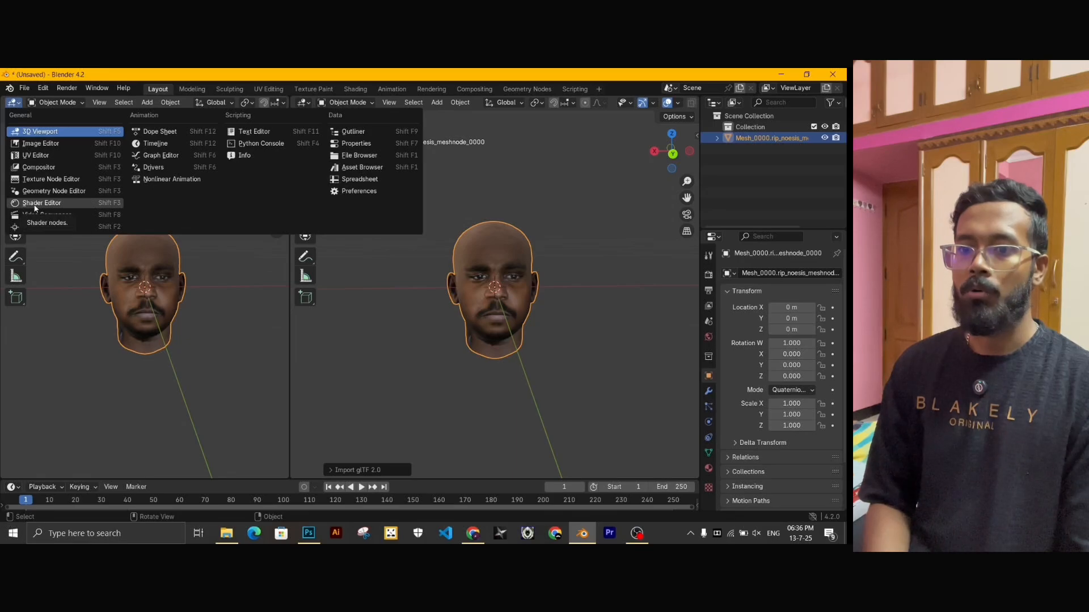
click(35, 209)
drag(134, 263, 275, 273)
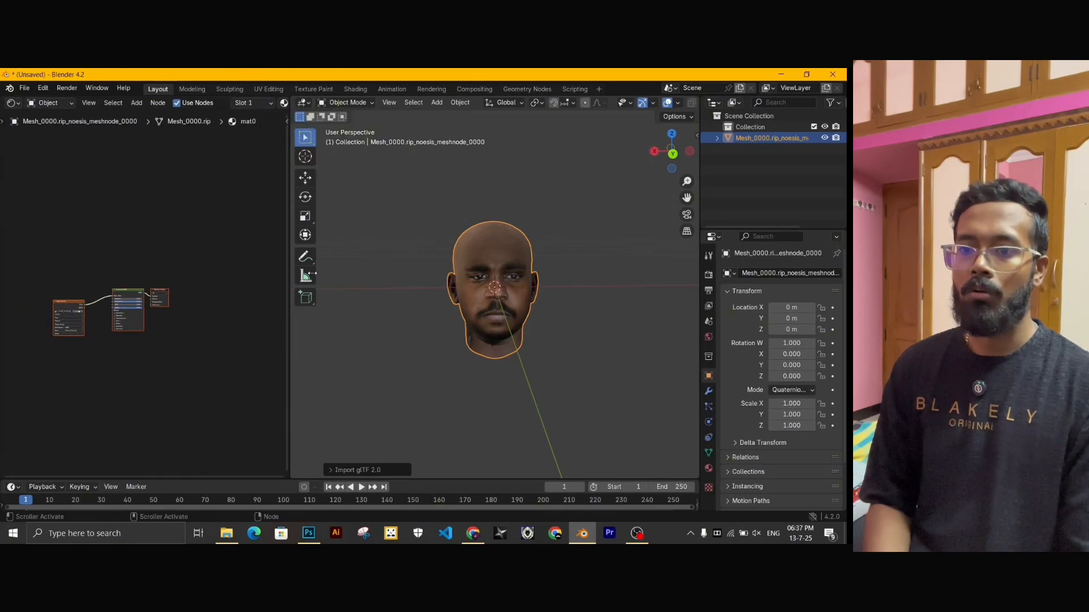
Delete the Principled BSDF node from the head material mat0.
scroll(117, 344, up, 10)
middle_drag(151, 339, 240, 293)
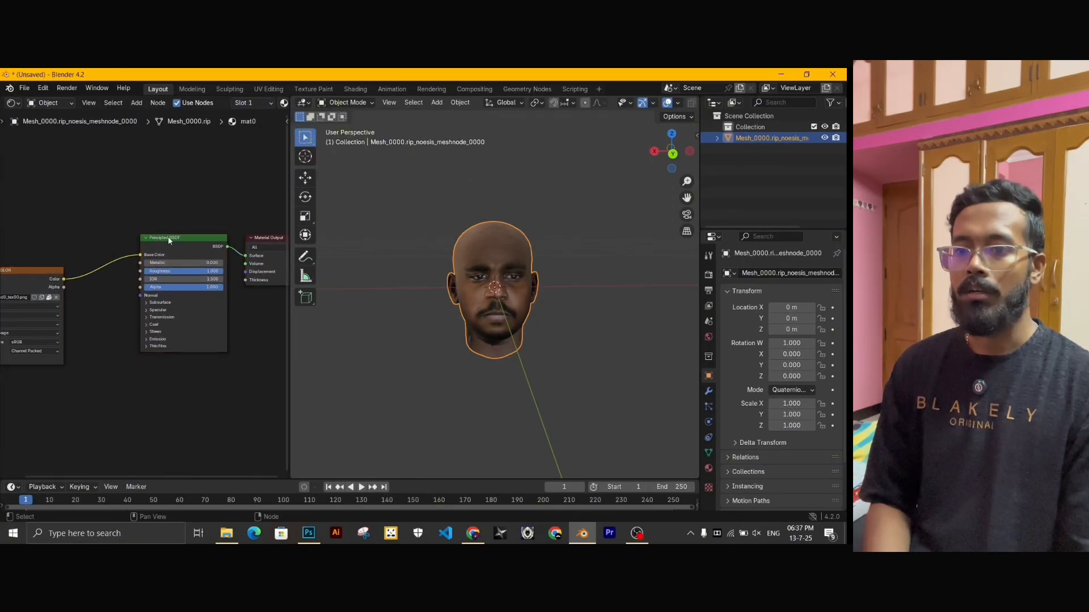
drag(177, 243, 158, 242)
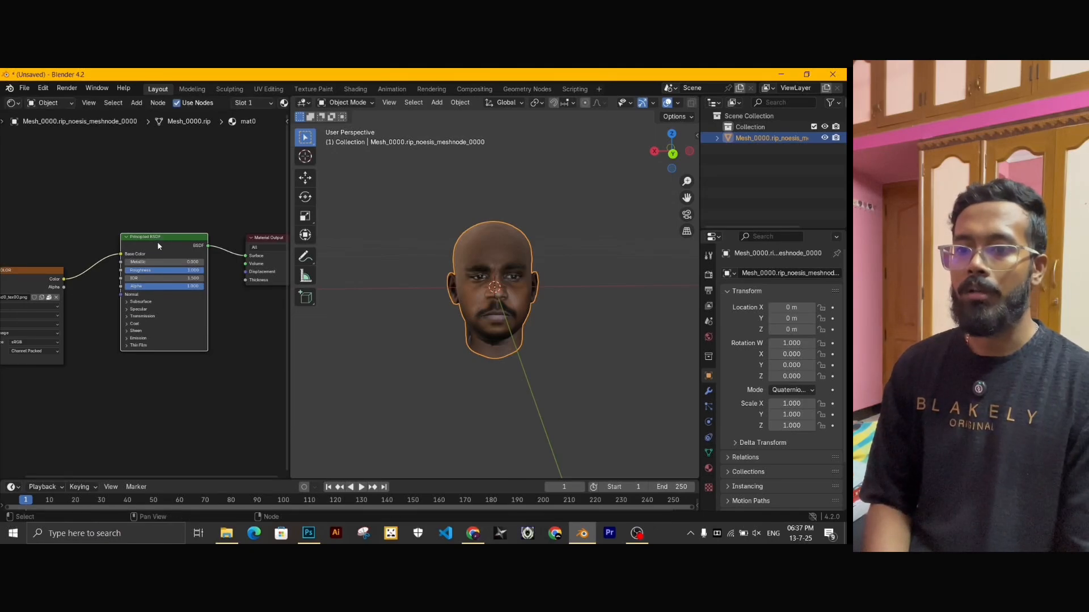
key(Delete)
right_click(158, 242)
mouse_move(158, 242)
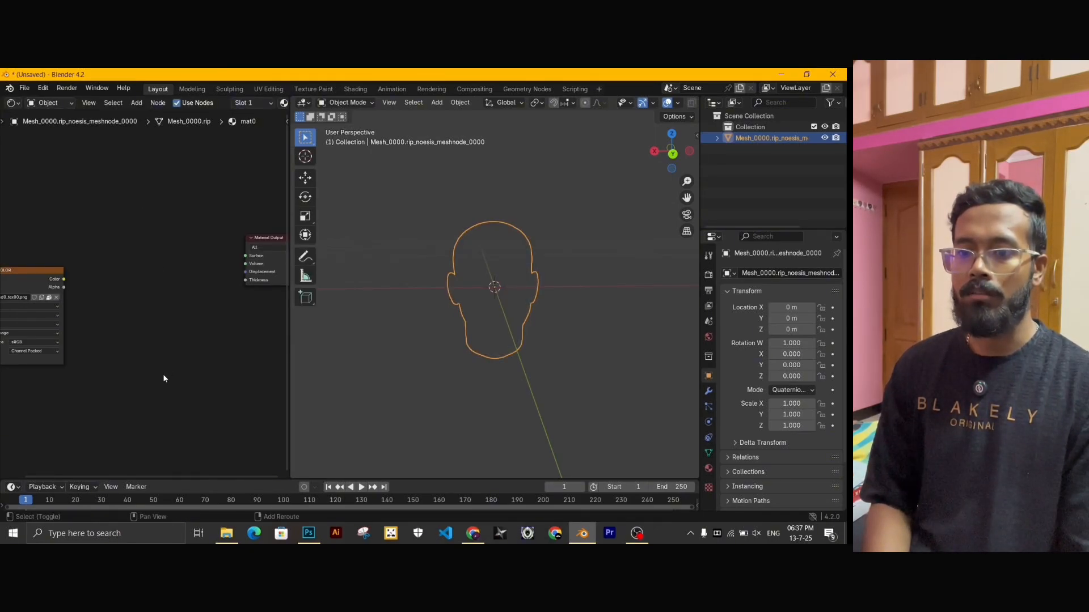
Add an Emission shader, feeding the image texture's Color into it and its output into the Material Output's Surface.
key(shift+a)
click(119, 376)
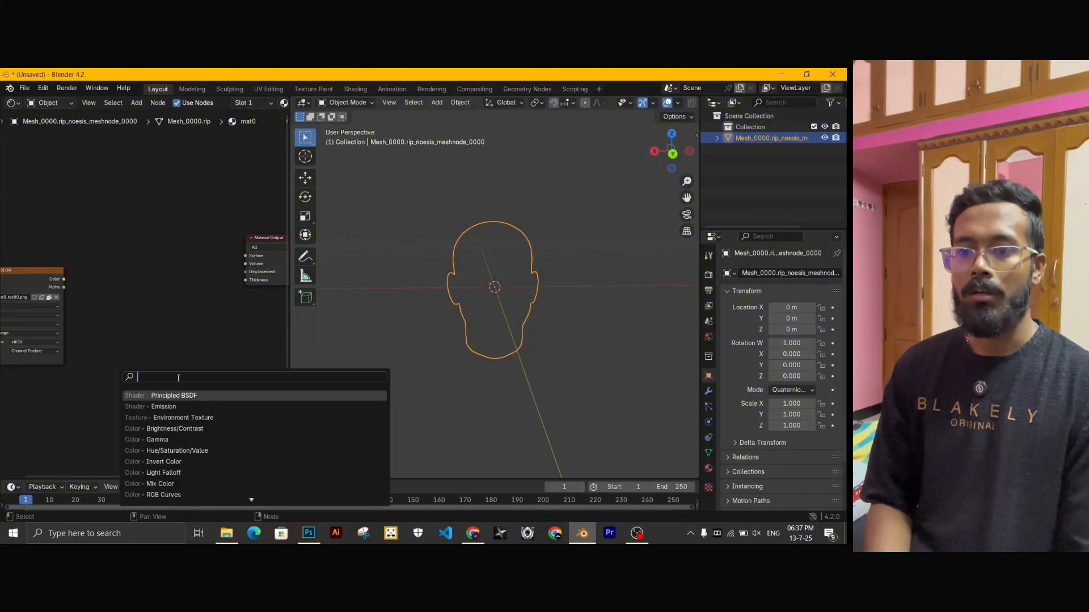
text(em)
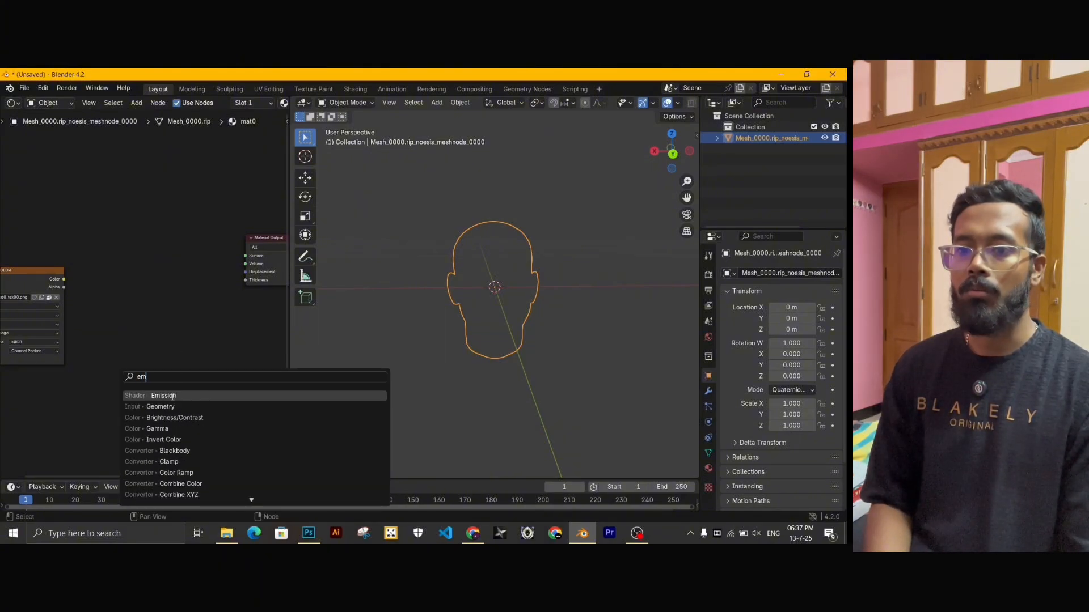
click(173, 395)
click(154, 296)
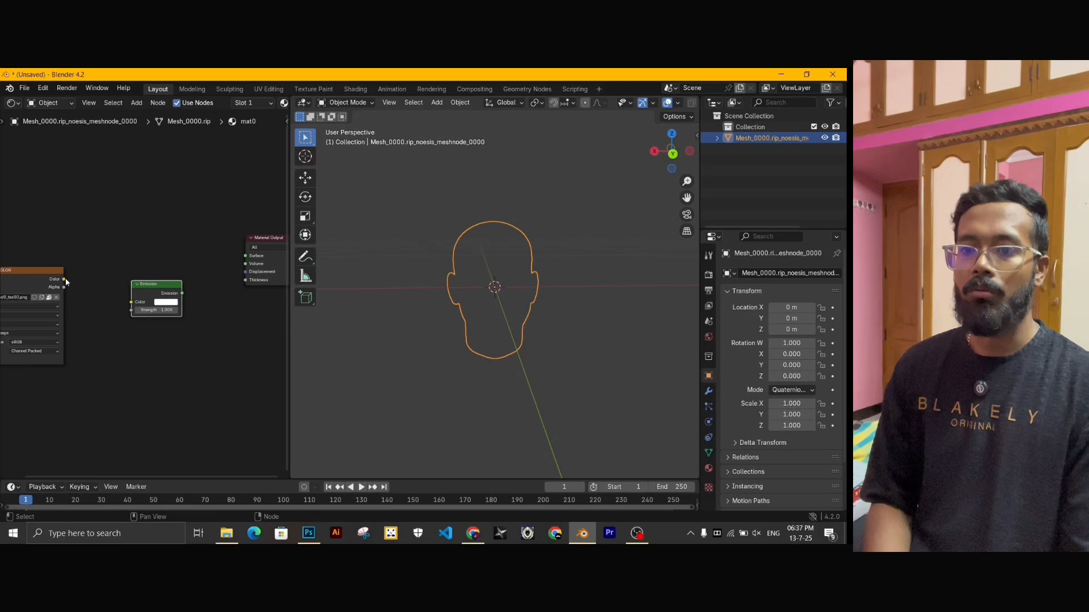
drag(64, 279, 245, 256)
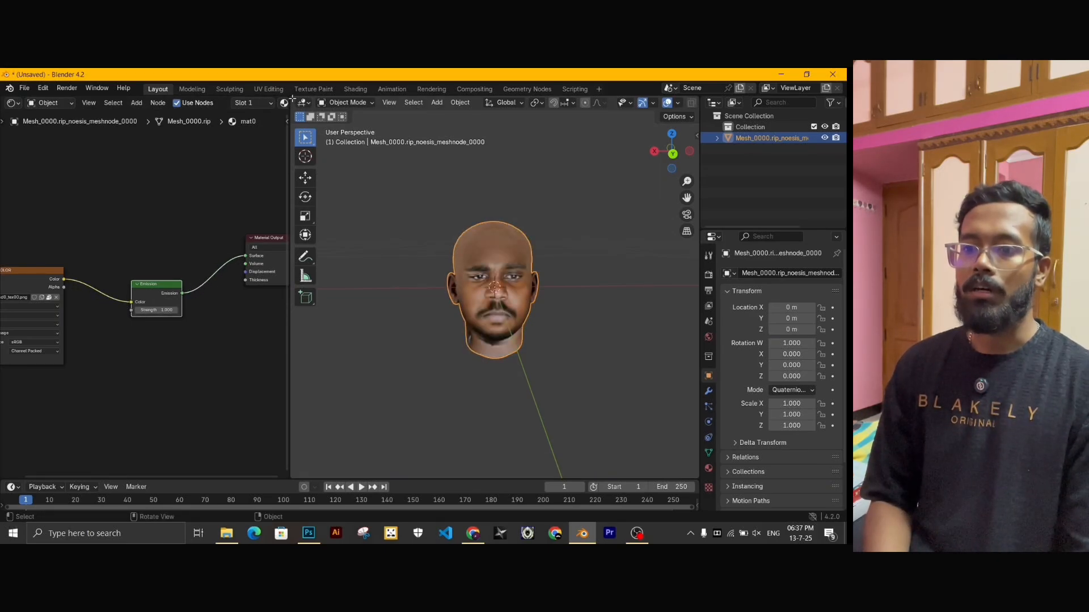
Close the Shader Editor area so the 3D viewport fills the space, and inspect the head's texture.
drag(292, 98, 250, 164)
scroll(285, 280, up, 4)
mouse_move(430, 341)
middle_down()
mouse_move(384, 337)
mouse_move(501, 341)
mouse_move(401, 348)
mouse_move(440, 340)
middle_up()
scroll(420, 342, down, 5)
scroll(372, 298, up, 4)
middle_drag(372, 298, 358, 316)
scroll(362, 318, down, 4)
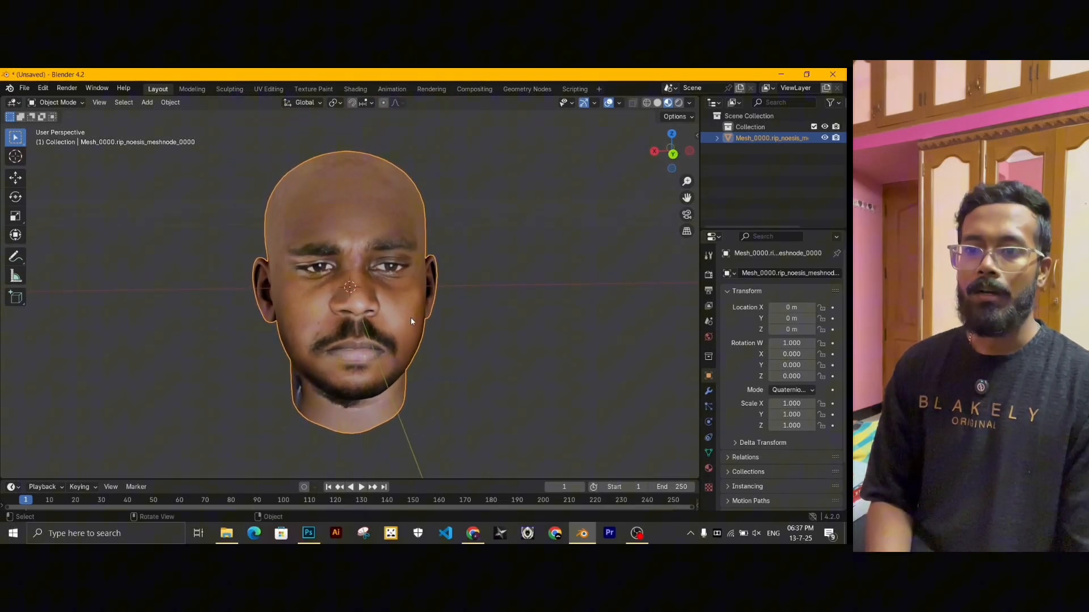
Switch to the Sculpting workspace and show the head in Material Preview shading from the front.
click(230, 90)
scroll(347, 288, up, 11)
middle_drag(356, 296, 198, 305)
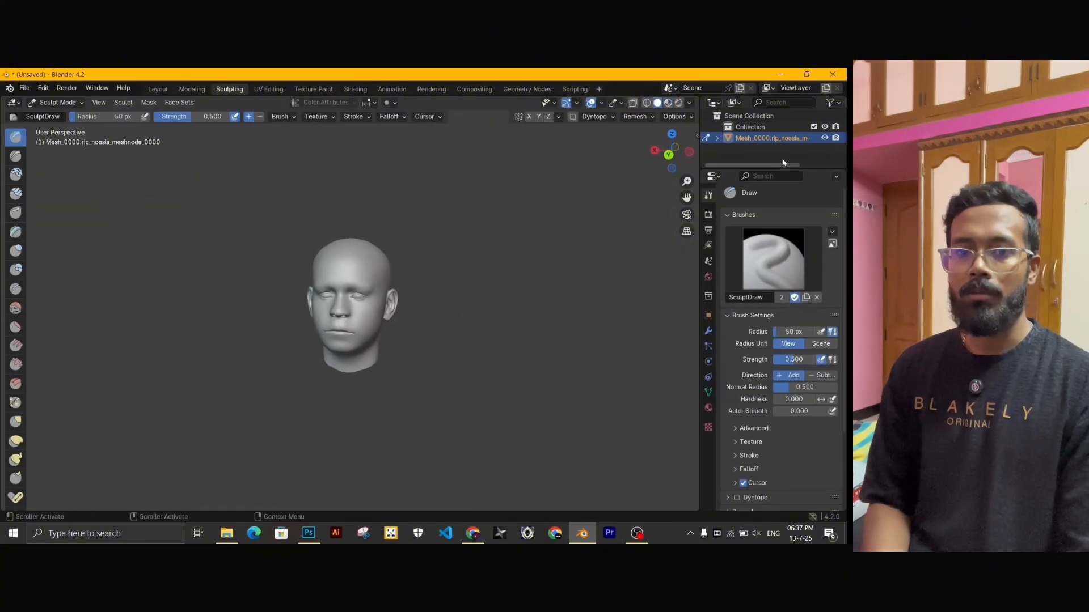
click(670, 105)
scroll(468, 434, up, 5)
mouse_move(454, 431)
middle_down()
mouse_move(468, 434)
mouse_move(445, 433)
middle_up()
scroll(468, 434, down, 2)
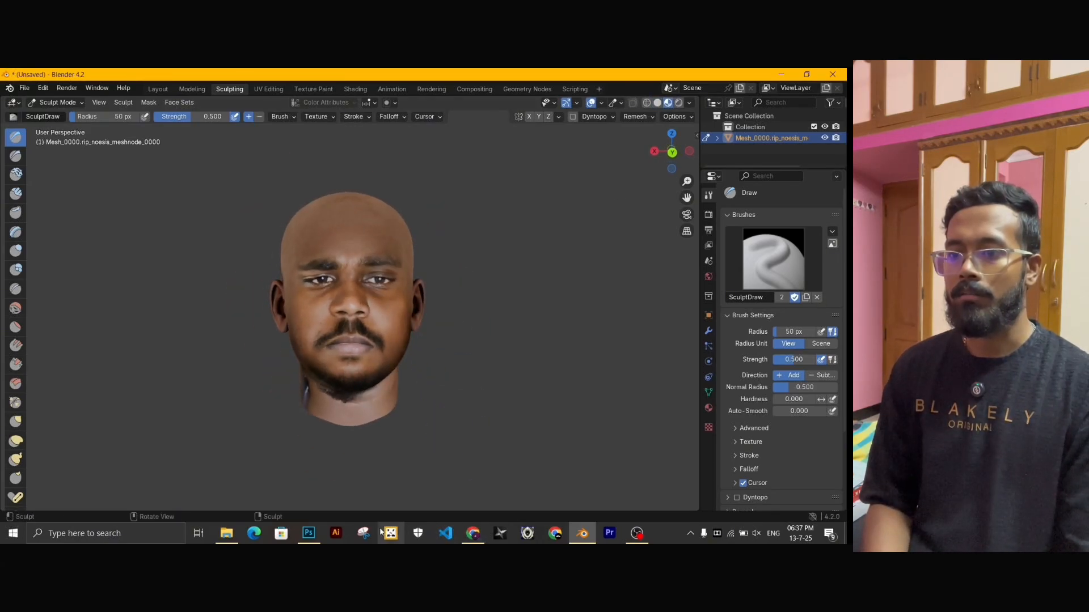
Preview the selfie JPG from the image folder and examine the face outline up close.
click(226, 533)
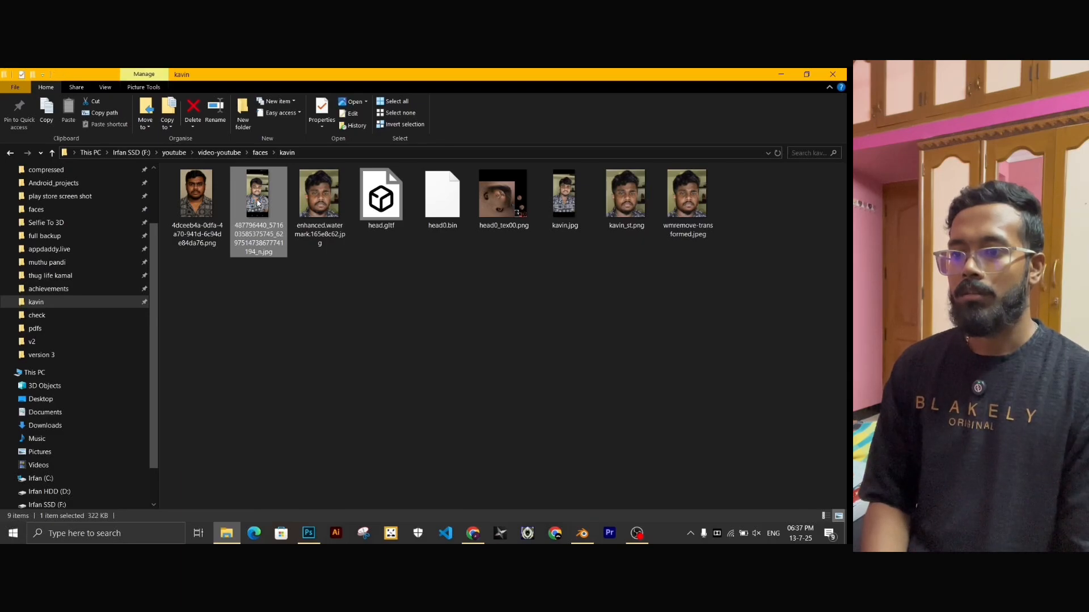
click(546, 188)
key(space)
scroll(440, 262, up, 5)
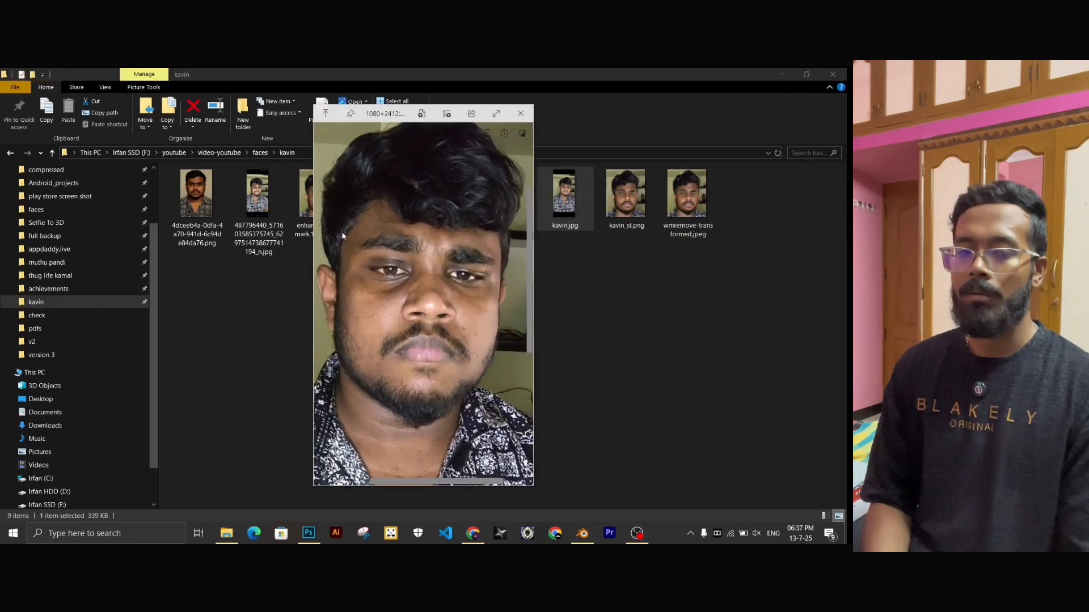
mouse_move(337, 244)
mouse_down()
mouse_move(342, 322)
mouse_move(352, 256)
mouse_up()
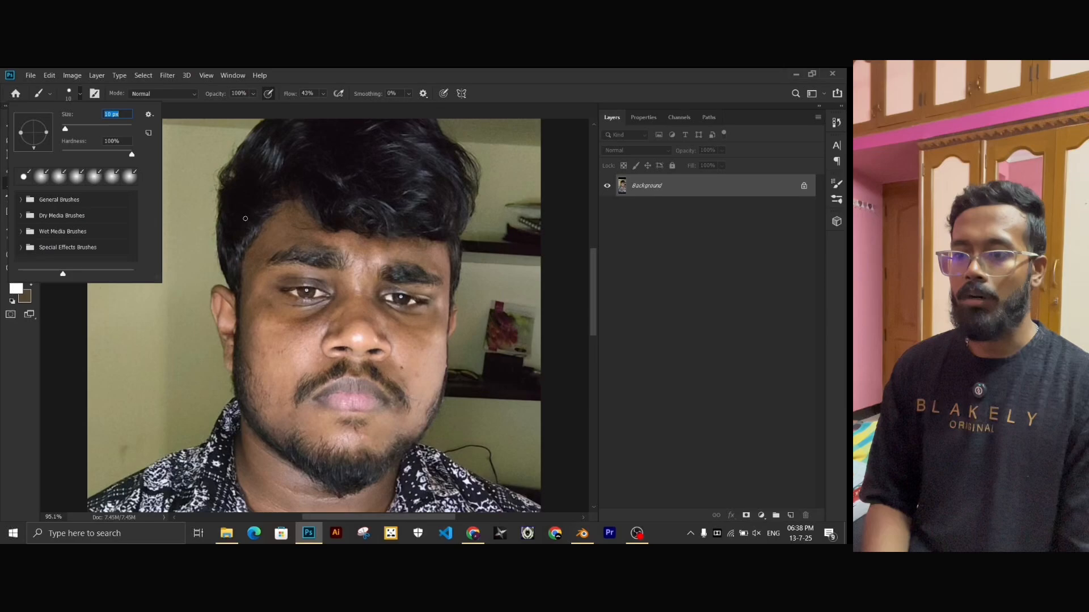
In Photoshop, paint straight white guide lines along both sides of the selfie's face and its jawline.
click(245, 218)
shift+click(229, 464)
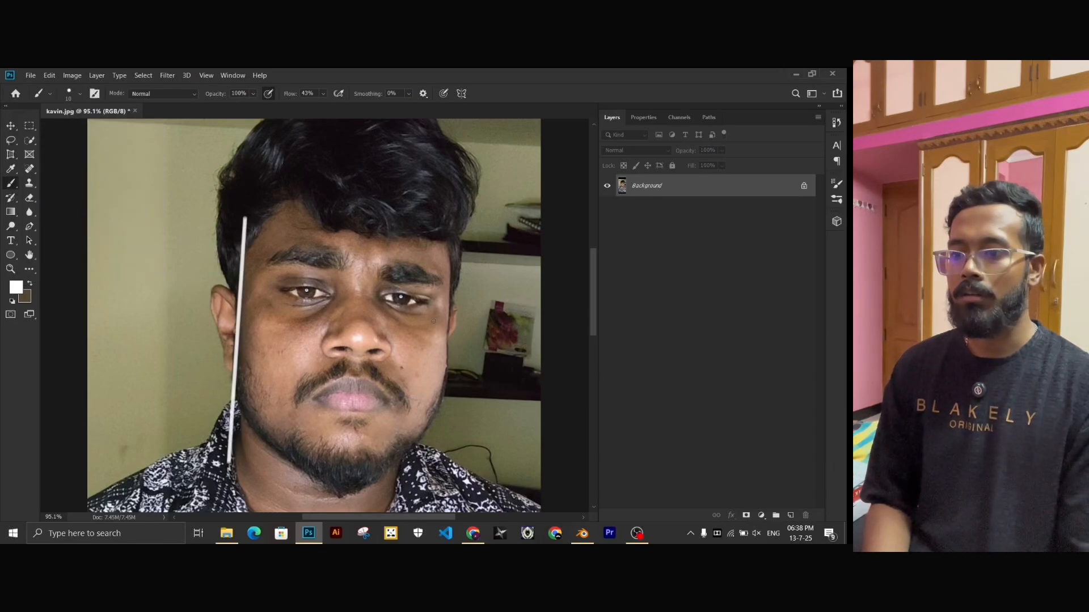
shift+click(438, 453)
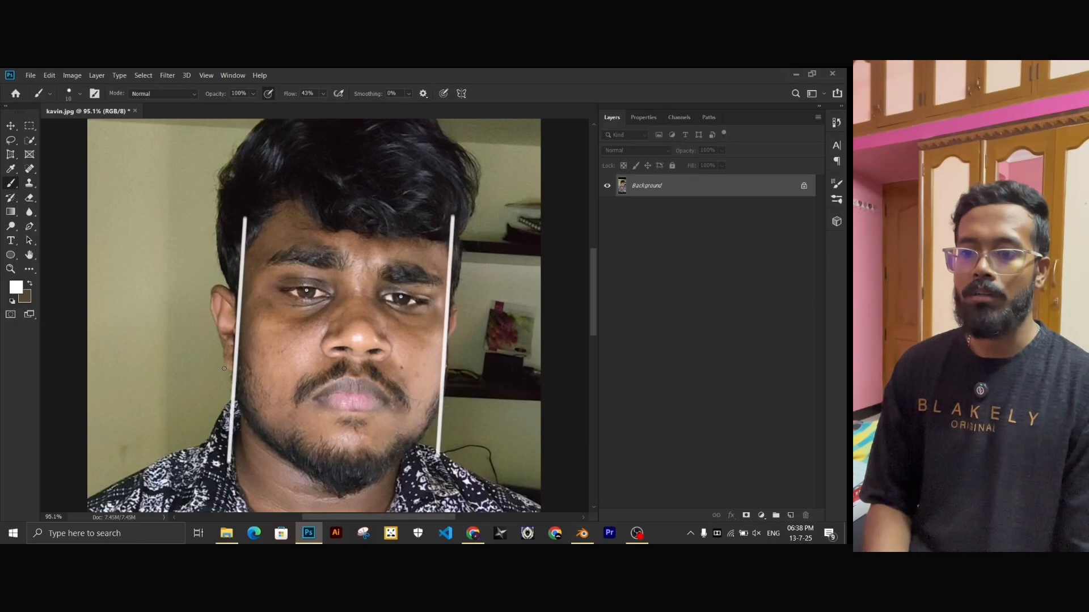
shift+click(346, 502)
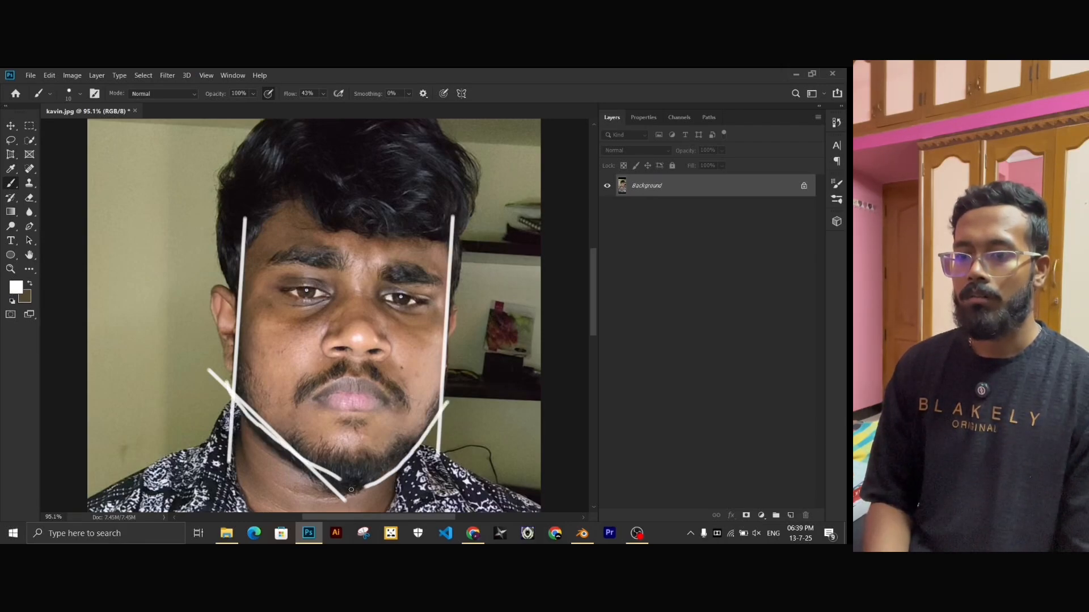
scroll(292, 236, up, 2)
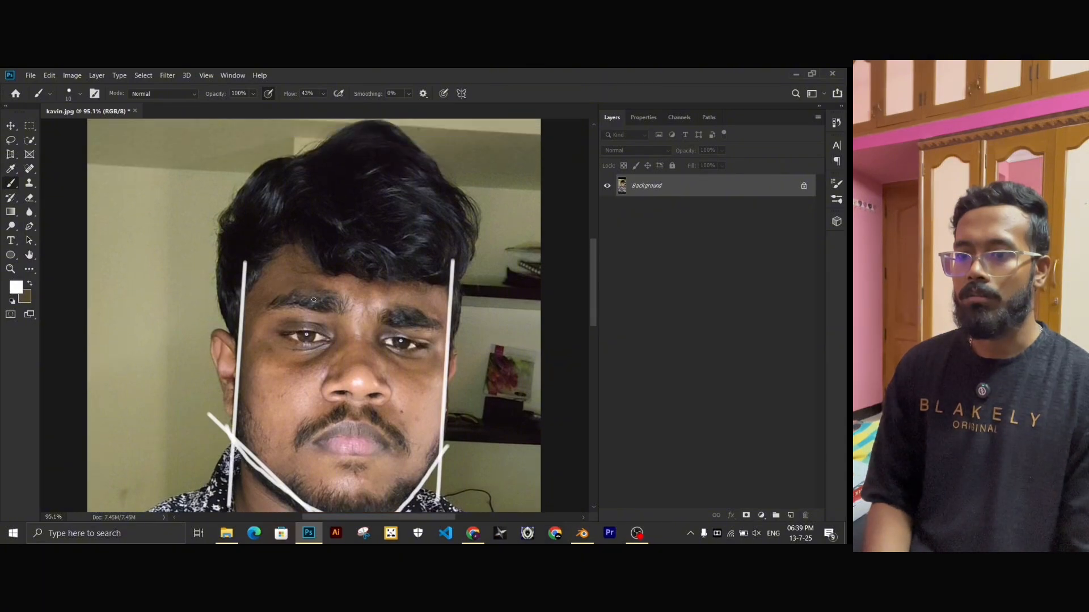
scroll(323, 298, up, 1)
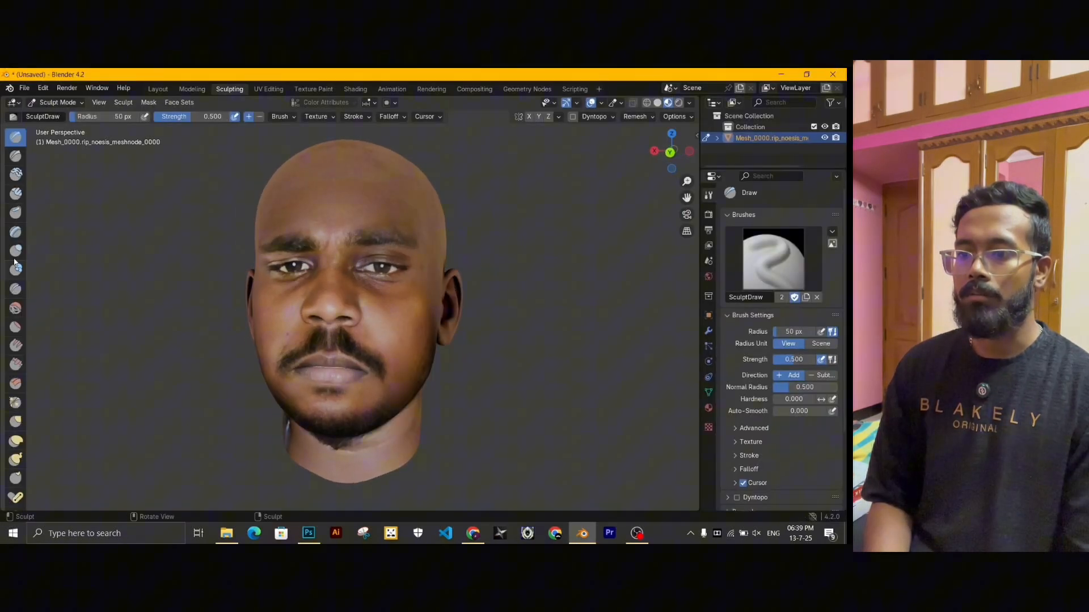
In Blender, choose the Elastic Deform sculpt brush and examine the head's jaw and cheeks from several angles.
click(16, 441)
mouse_move(397, 283)
middle_down()
mouse_move(431, 283)
mouse_move(397, 374)
middle_up()
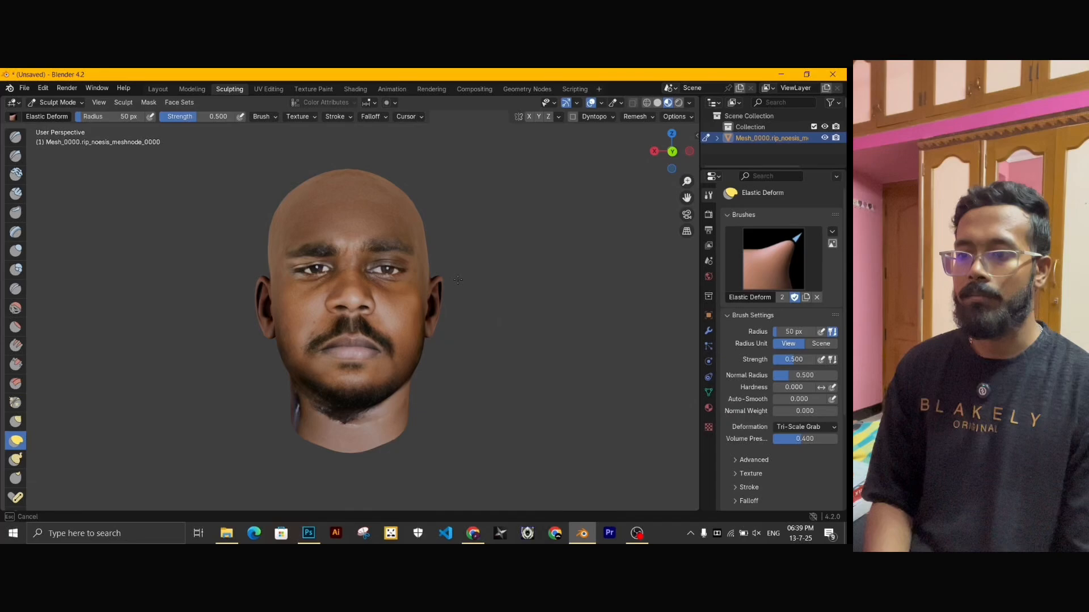
scroll(448, 318, down, 2)
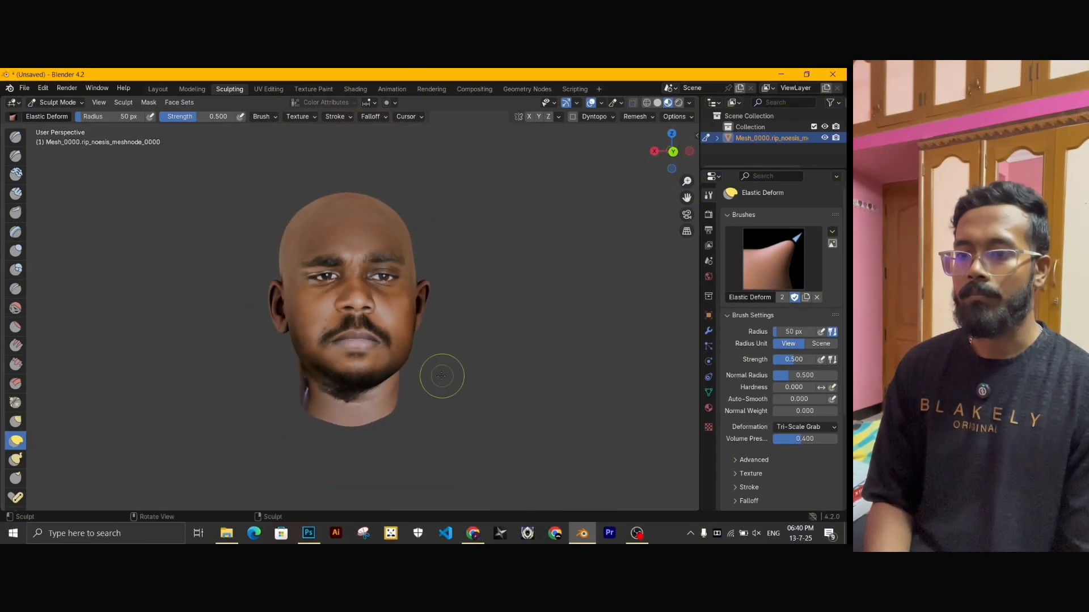
middle_drag(441, 375, 277, 334)
scroll(270, 365, up, 1)
mouse_move(369, 391)
middle_down()
mouse_move(284, 308)
mouse_move(282, 328)
middle_up()
scroll(282, 329, down, 1)
scroll(282, 328, up, 2)
click(15, 326)
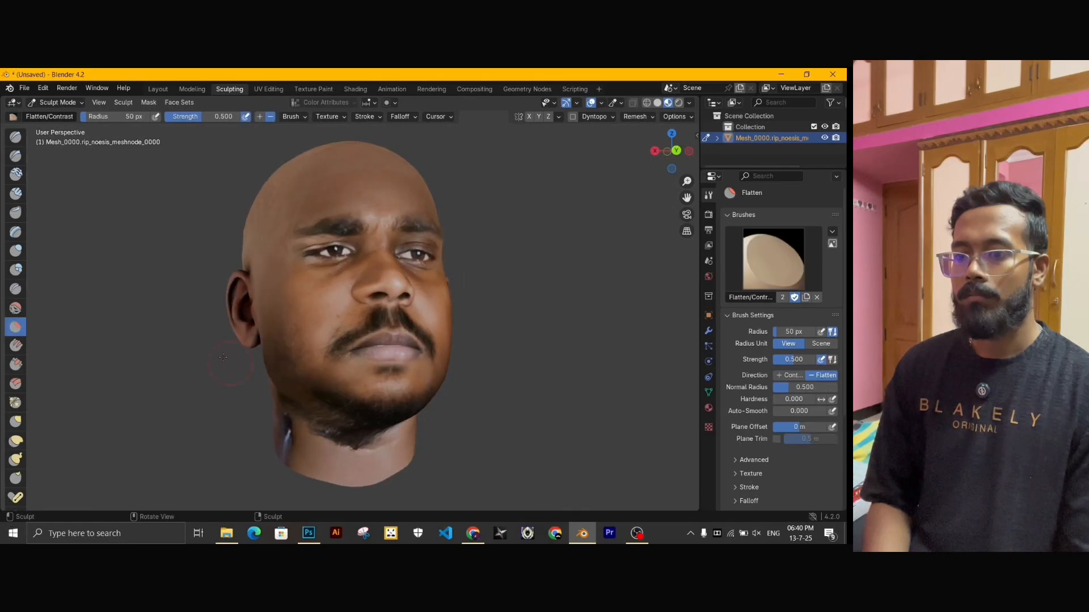
click(16, 308)
mouse_move(317, 368)
middle_down()
mouse_move(272, 335)
mouse_move(363, 351)
mouse_move(272, 340)
middle_up()
scroll(272, 340, down, 1)
Push the side of the head's jaw slightly inward with the Elastic Deform brush and check the face shape.
click(15, 441)
scroll(257, 342, up, 2)
drag(254, 399, 265, 396)
scroll(265, 396, down, 1)
mouse_move(306, 396)
middle_down()
mouse_move(469, 413)
mouse_move(272, 374)
middle_up()
scroll(272, 374, down, 1)
scroll(272, 386, up, 2)
scroll(272, 391, down, 1)
mouse_move(341, 397)
middle_down()
mouse_move(444, 415)
mouse_move(272, 384)
middle_up()
middle_drag(475, 420, 478, 423)
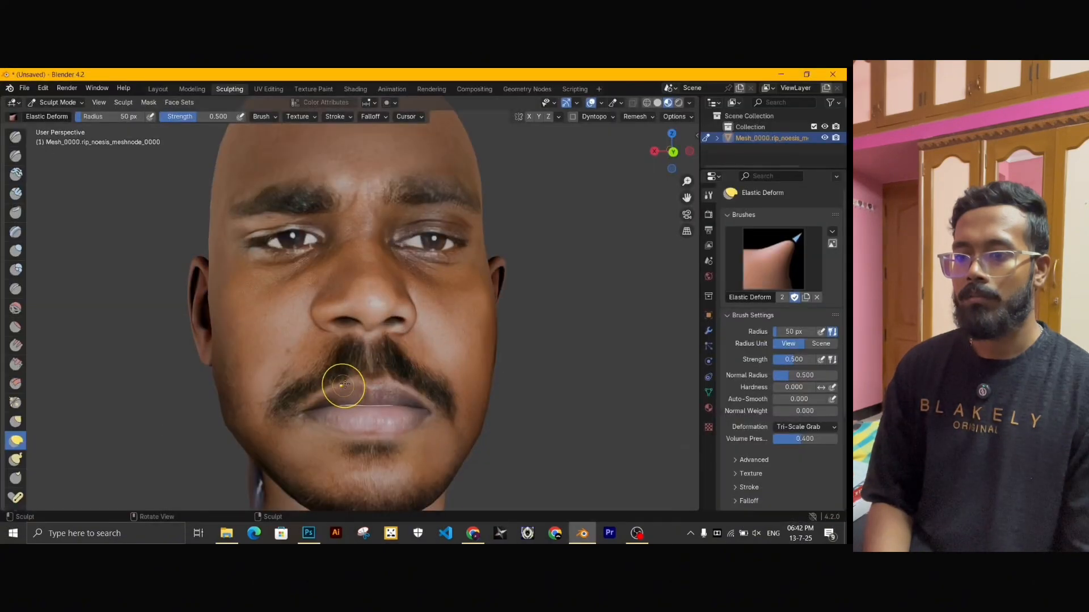
Reshape the lips with the Elastic Deform brush and check the mouth from different angles.
drag(341, 382, 391, 372)
scroll(394, 370, down, 2)
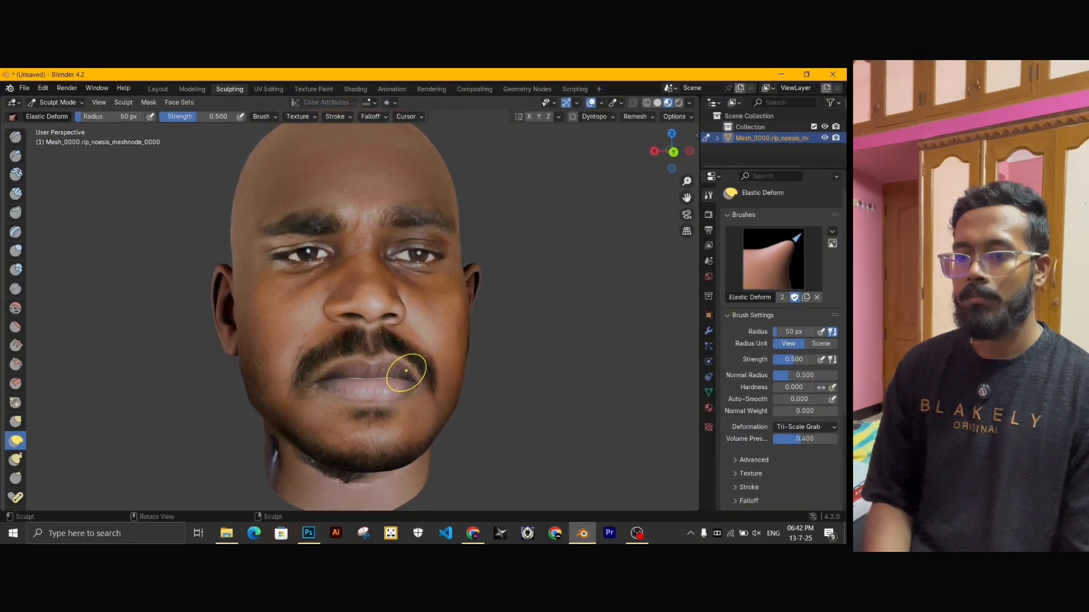
middle_drag(406, 373, 379, 386)
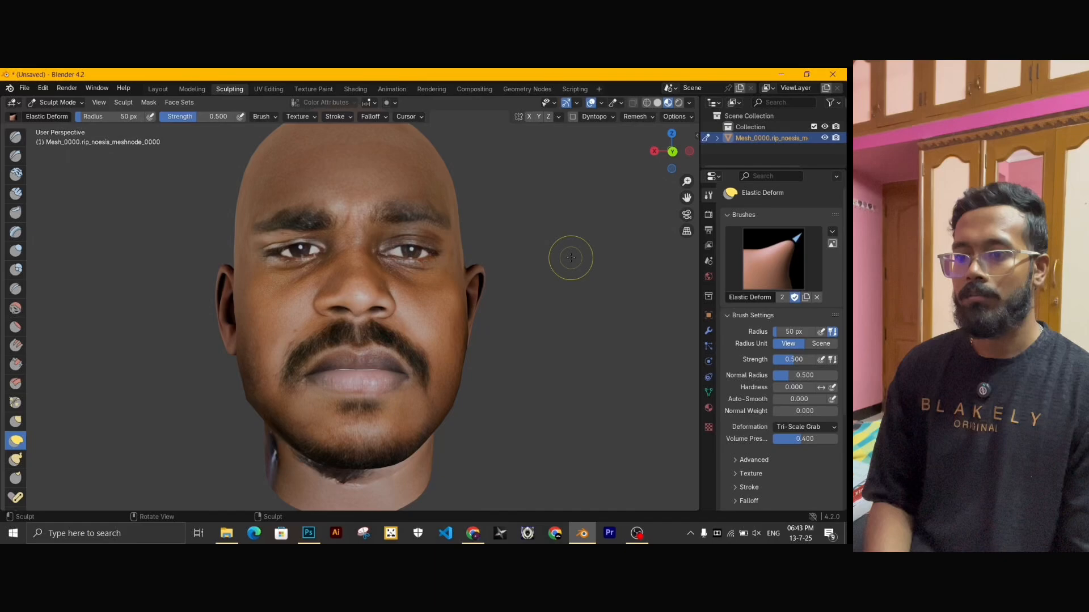
scroll(332, 397, up, 2)
middle_drag(332, 398, 365, 400)
scroll(369, 448, down, 2)
middle_drag(386, 442, 352, 445)
scroll(352, 476, up, 2)
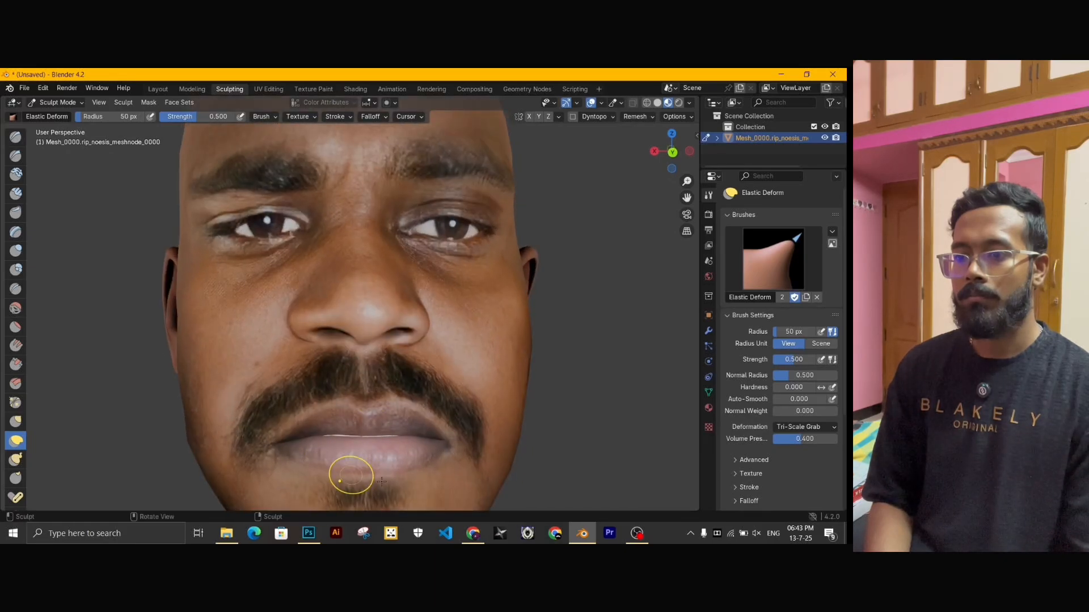
Nudge the upper lip near the mouth corner upward with Elastic Deform, comparing the head with the reference photo.
scroll(353, 476, down, 1)
drag(410, 390, 410, 381)
scroll(367, 384, down, 2)
middle_drag(367, 384, 418, 389)
key(alt+Tab)
key(alt+Tab)
scroll(420, 420, up, 2)
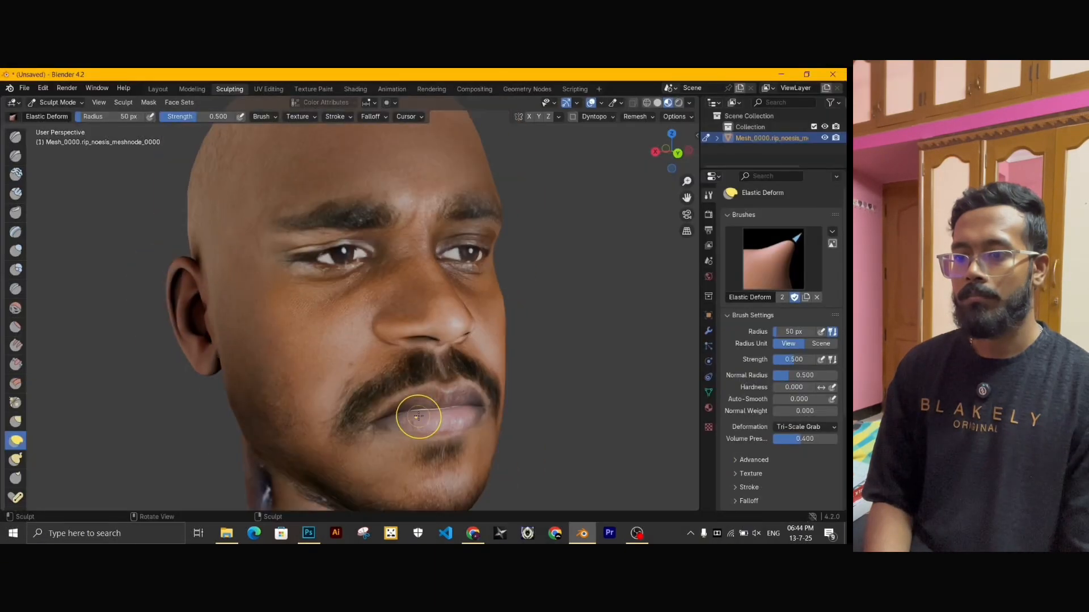
mouse_move(445, 442)
middle_down()
mouse_move(413, 448)
mouse_move(346, 400)
mouse_move(435, 428)
middle_up()
scroll(287, 386, up, 1)
scroll(287, 386, down, 1)
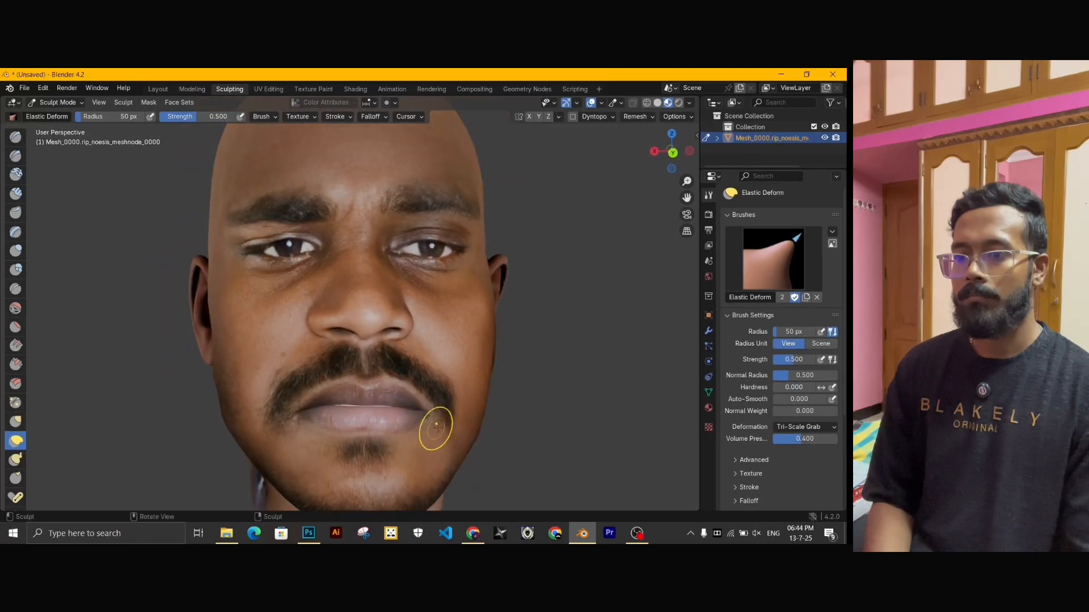
Examine the sculpted face from the front and sides at different distances, checking the mouth, jaw and overall proportions.
scroll(307, 361, down, 2)
scroll(307, 361, down, 1)
scroll(353, 391, down, 1)
middle_drag(352, 391, 343, 368)
scroll(343, 371, up, 1)
middle_drag(345, 386, 366, 426)
scroll(377, 414, up, 1)
middle_drag(284, 358, 301, 352)
scroll(302, 352, up, 2)
middle_drag(527, 366, 480, 392)
scroll(340, 256, down, 4)
middle_drag(379, 297, 389, 383)
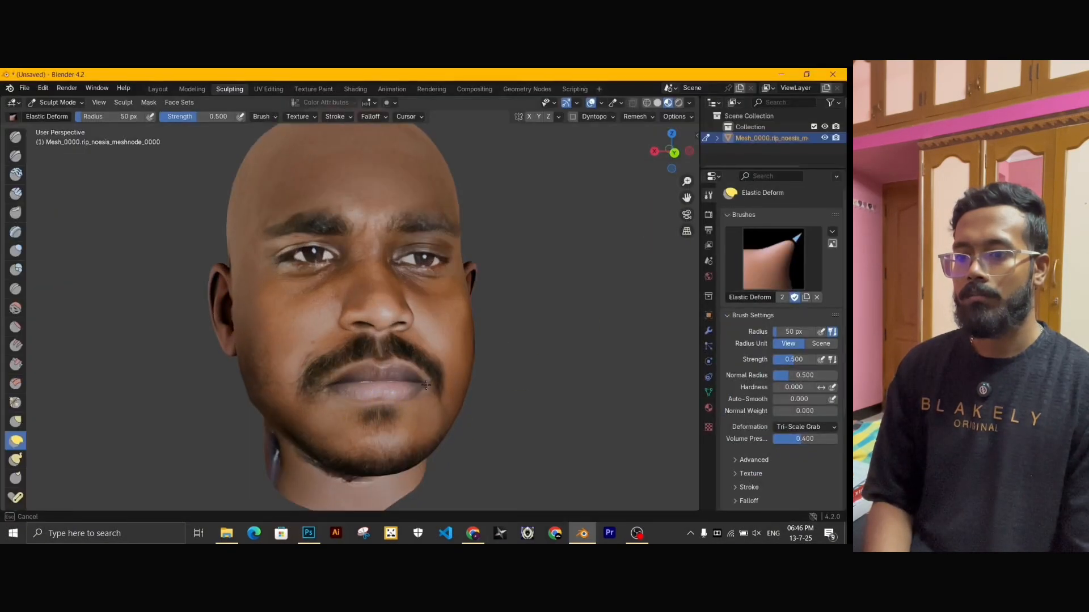
scroll(316, 356, down, 1)
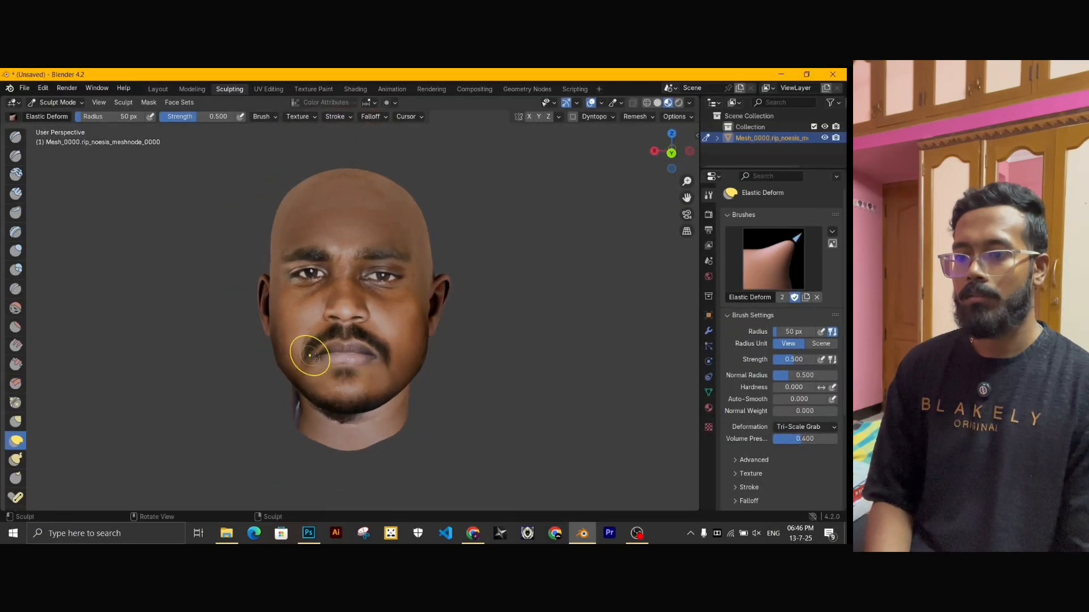
scroll(401, 376, up, 2)
scroll(452, 309, down, 2)
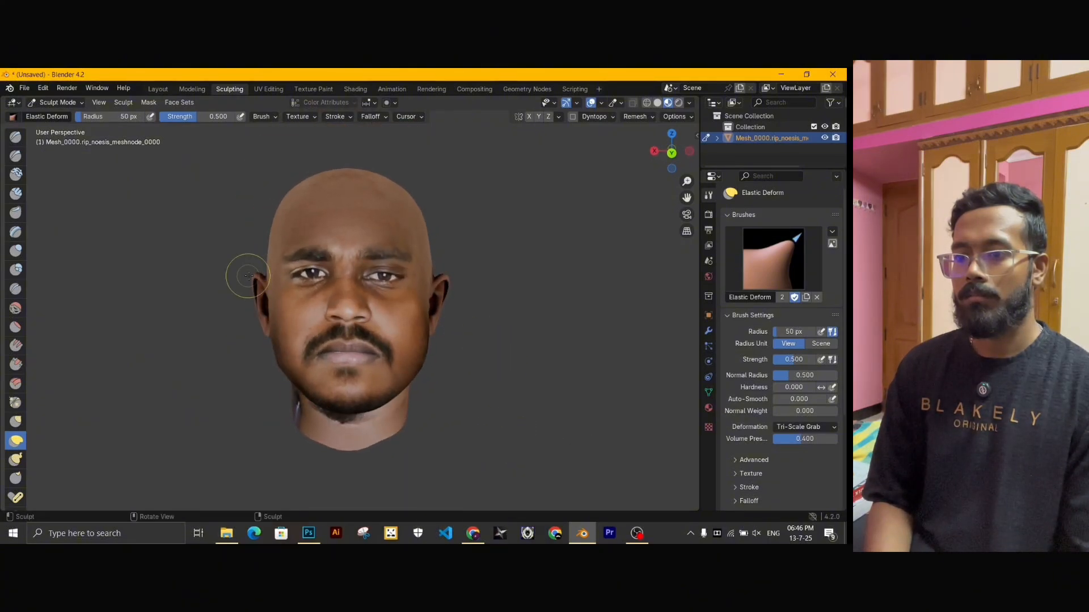
Compare the head with the reference photo, nudge its side edge slightly inward with Elastic Deform, and save as untitled.blend.
middle_drag(249, 276, 269, 283)
middle_drag(260, 340, 243, 339)
key(alt+Tab)
key(alt+Tab)
middle_drag(467, 337, 451, 338)
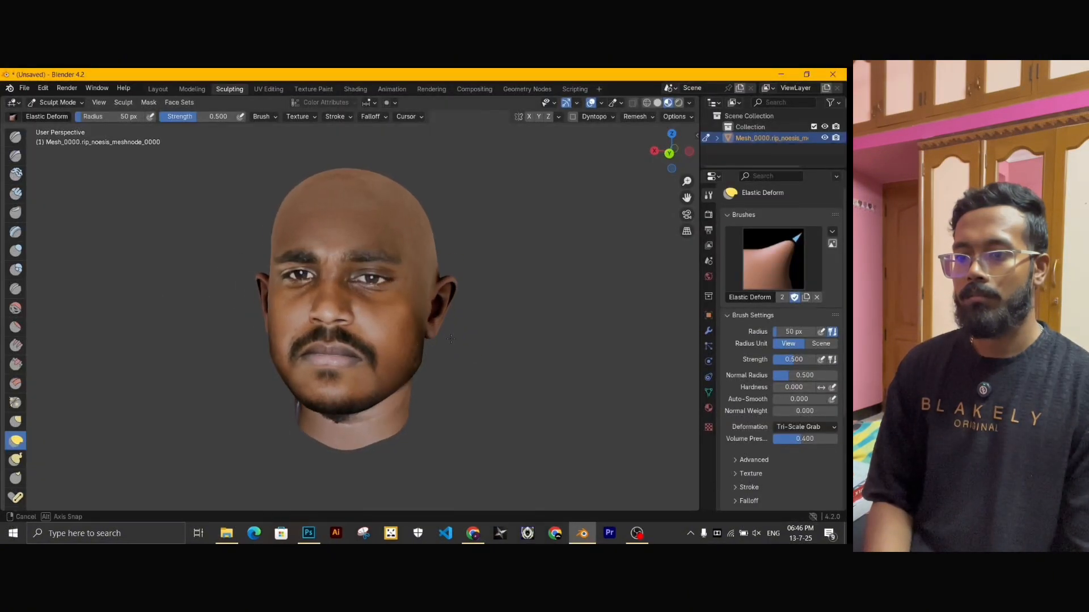
middle_drag(384, 421, 282, 394)
mouse_move(466, 406)
middle_down()
mouse_move(505, 406)
mouse_move(483, 396)
middle_up()
drag(435, 339, 431, 340)
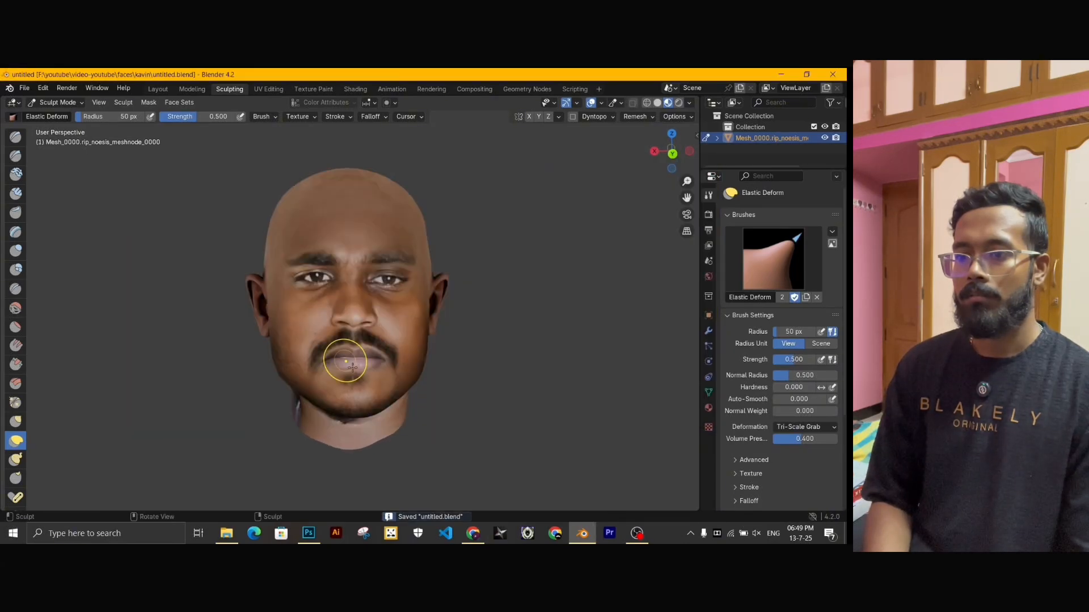
Open the head mesh in Edit Mode in the Layout workspace and activate the Knife tool.
click(158, 89)
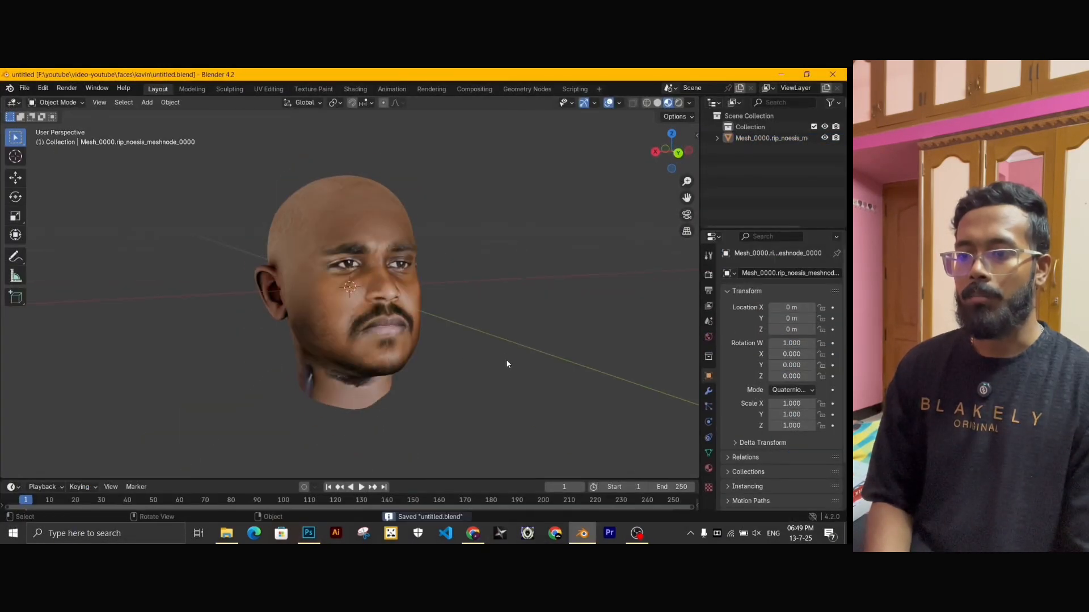
click(328, 235)
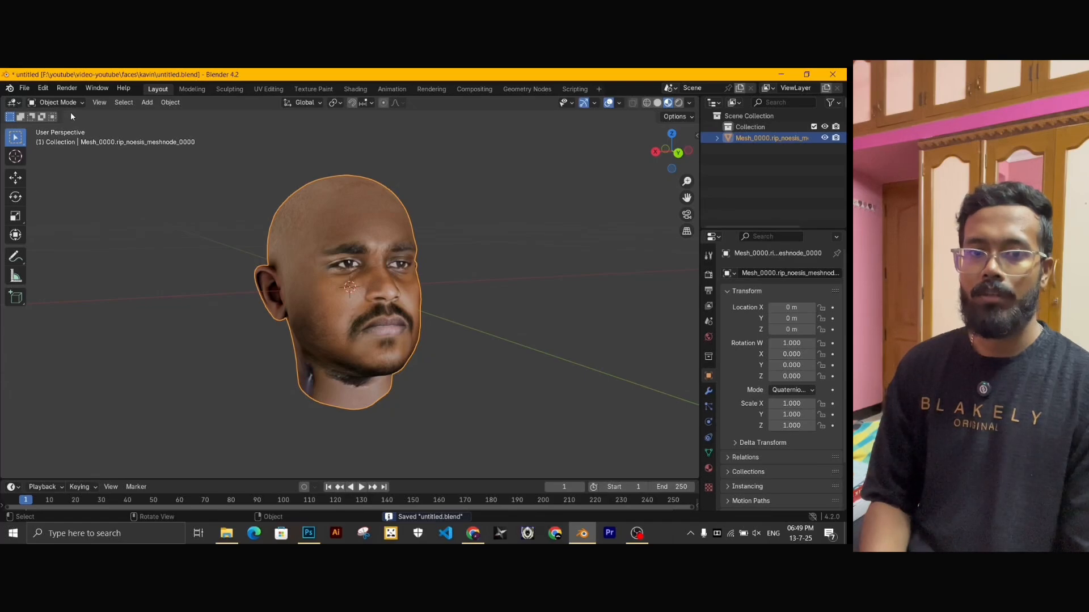
click(57, 103)
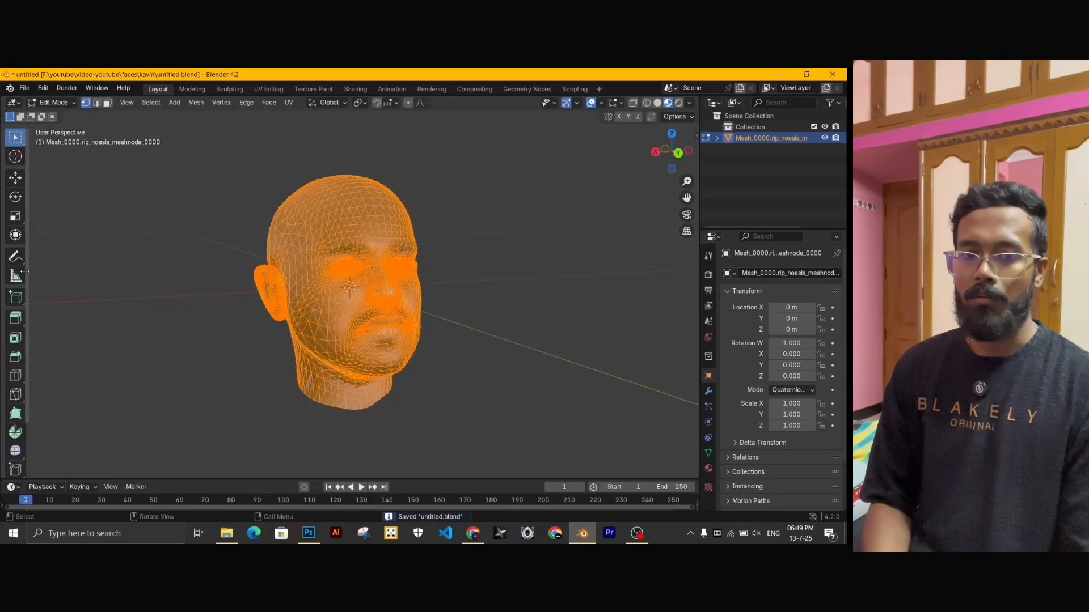
click(15, 400)
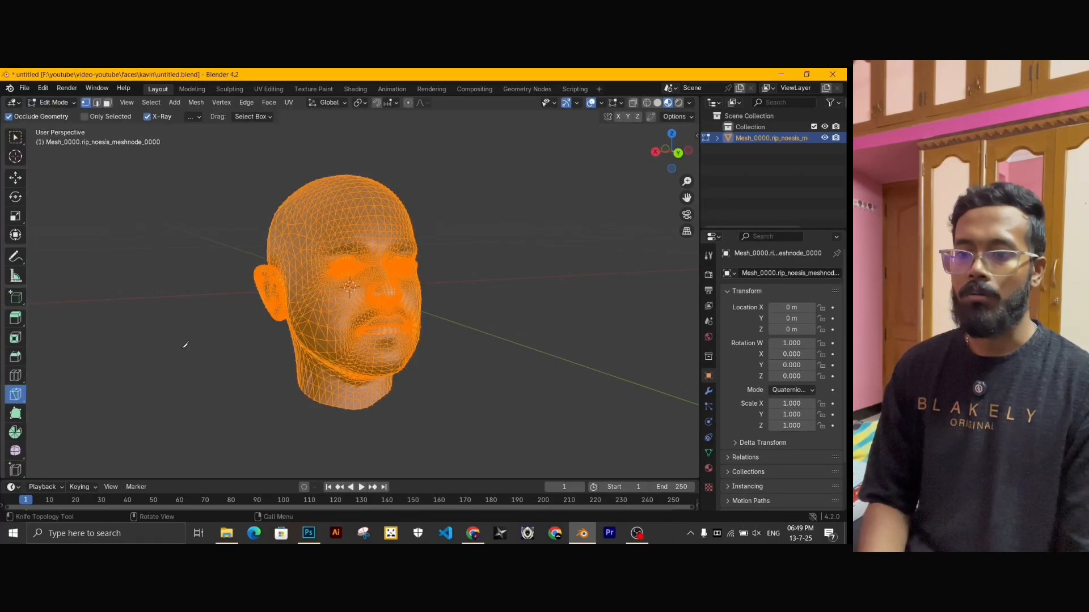
click(265, 306)
key(Escape)
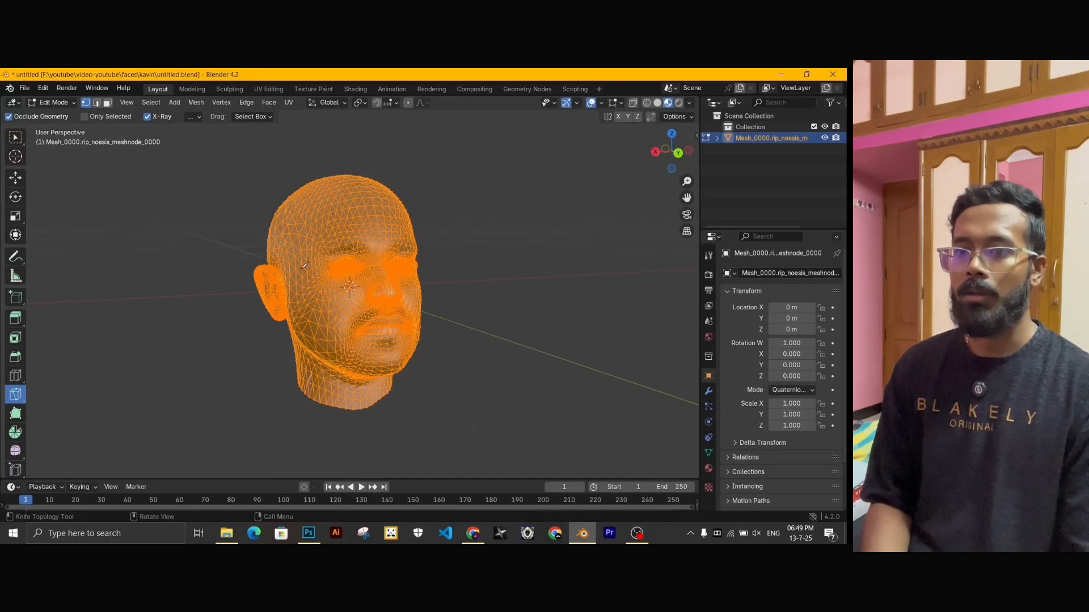
Set the head mesh to face selection, activate the Move tool and deselect all faces.
scroll(305, 265, up, 1)
click(107, 103)
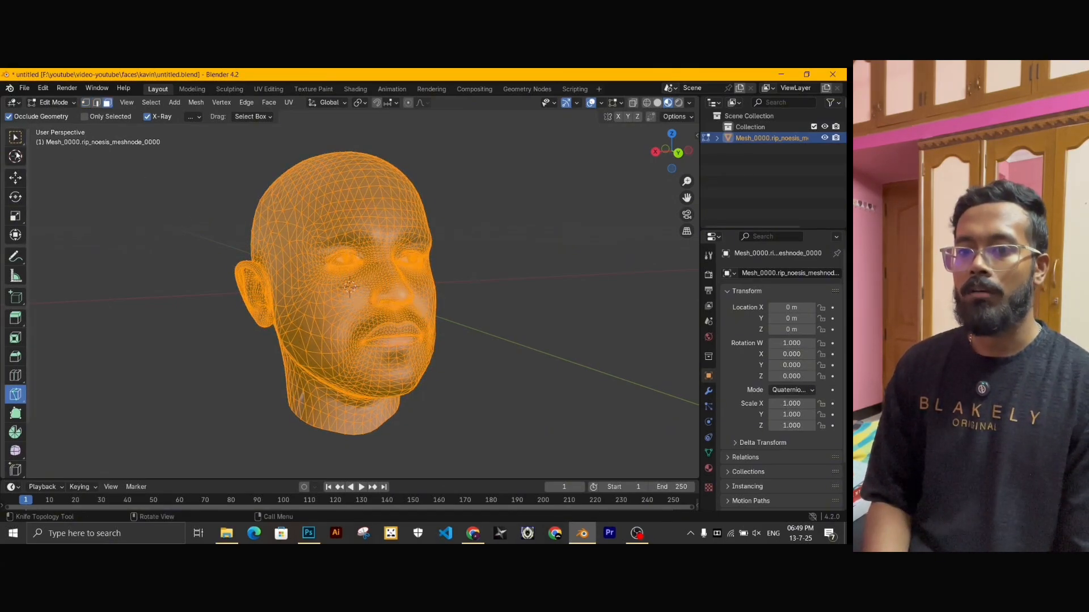
click(16, 178)
key(alt+a)
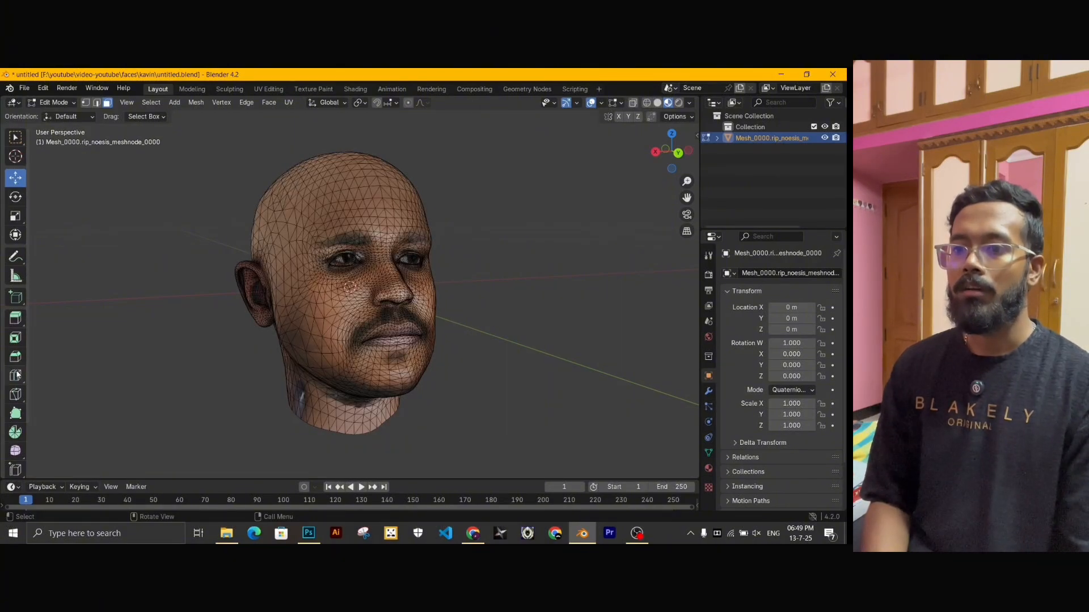
Cut a hairline with the Knife tool from in front of the ear up over the temple towards the forehead.
click(15, 396)
scroll(307, 242, up, 2)
middle_drag(271, 279, 307, 283)
click(289, 299)
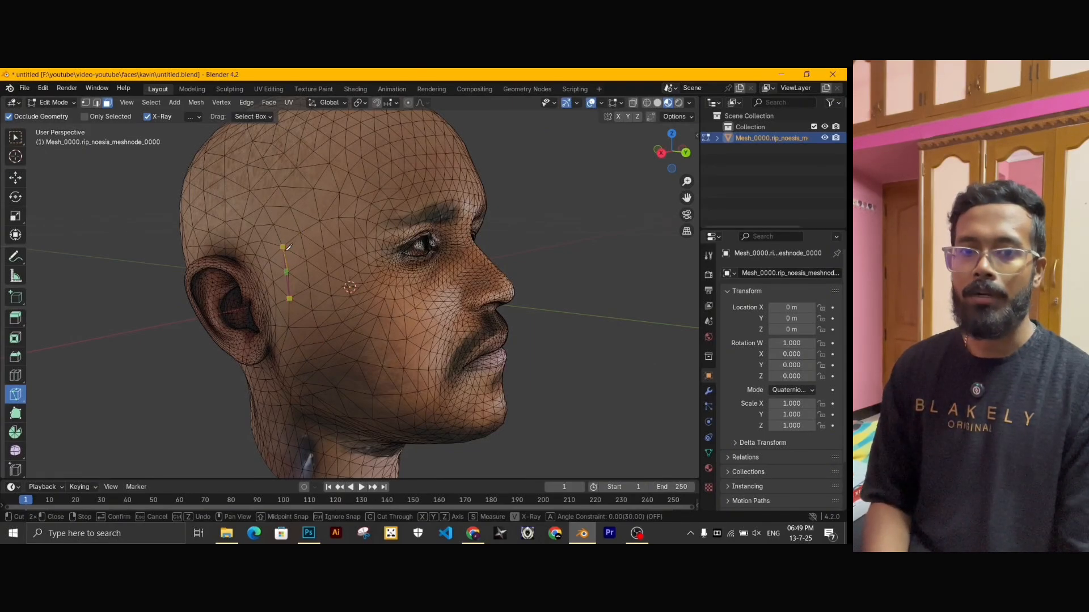
click(336, 198)
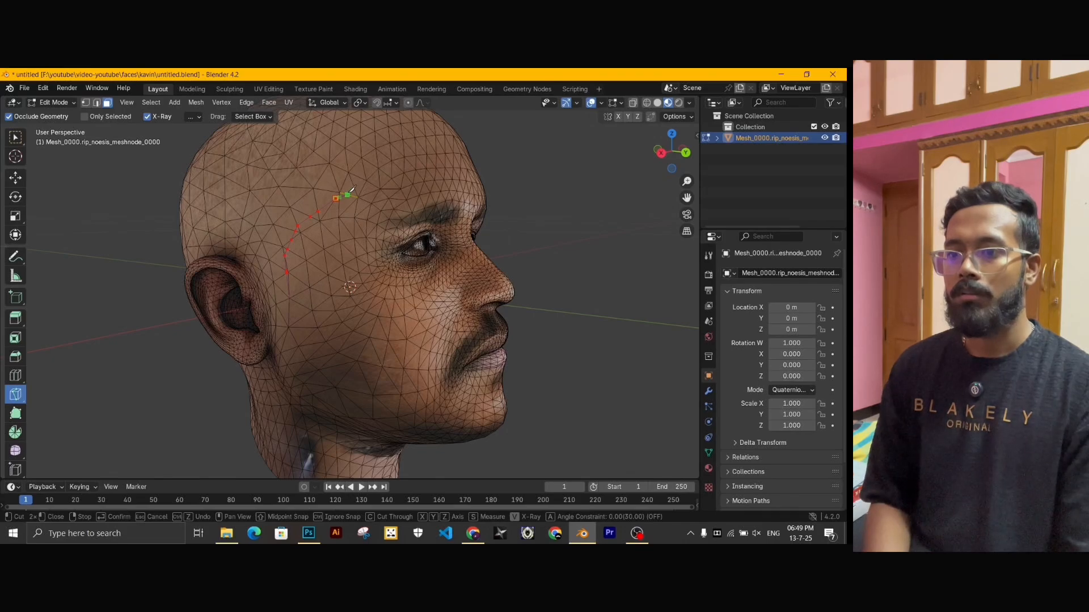
middle_drag(353, 185, 330, 213)
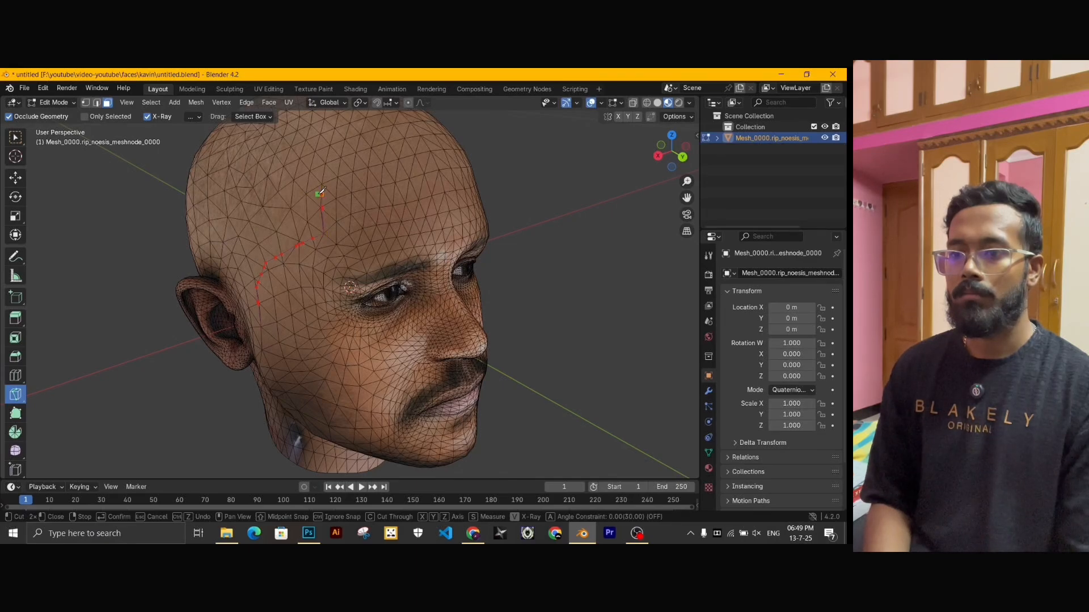
middle_drag(321, 192, 363, 185)
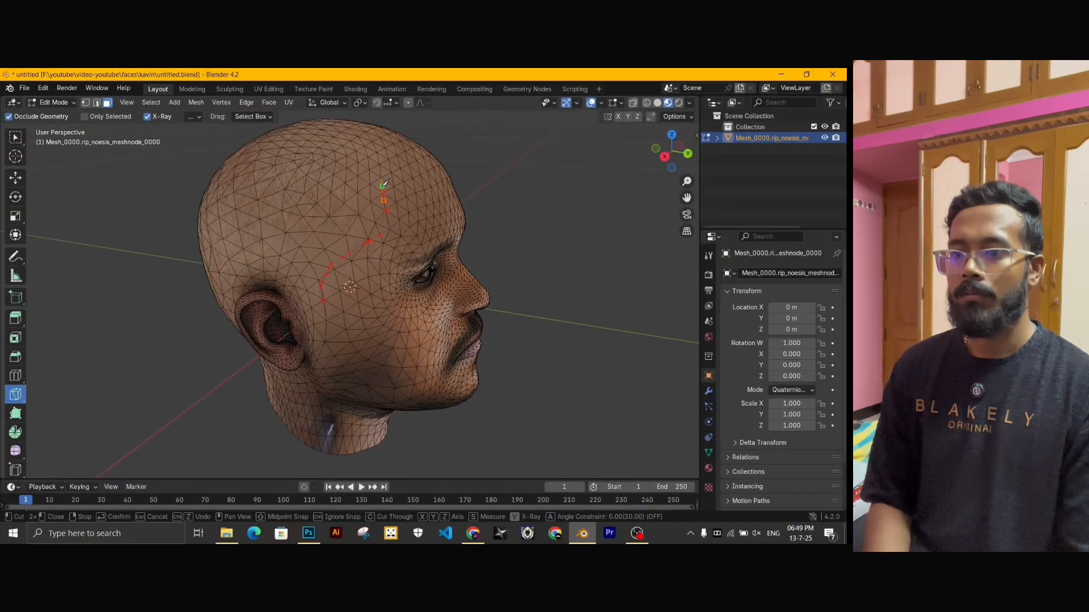
middle_drag(384, 184, 369, 299)
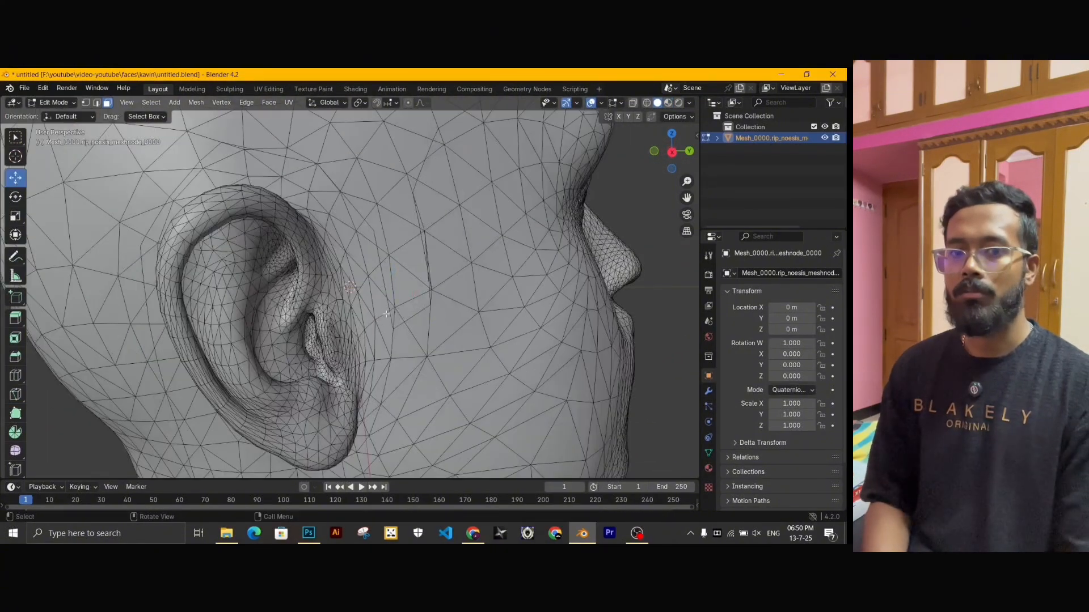
Select a continuous path of faces along the cut line, from the ear area around the back of the head.
mouse_move(284, 340)
middle_down()
mouse_move(295, 317)
mouse_move(340, 287)
mouse_move(309, 271)
mouse_move(449, 293)
middle_up()
ctrl+click(310, 271)
ctrl+click(450, 294)
scroll(449, 294, down, 4)
middle_drag(272, 295, 431, 283)
ctrl+click(251, 283)
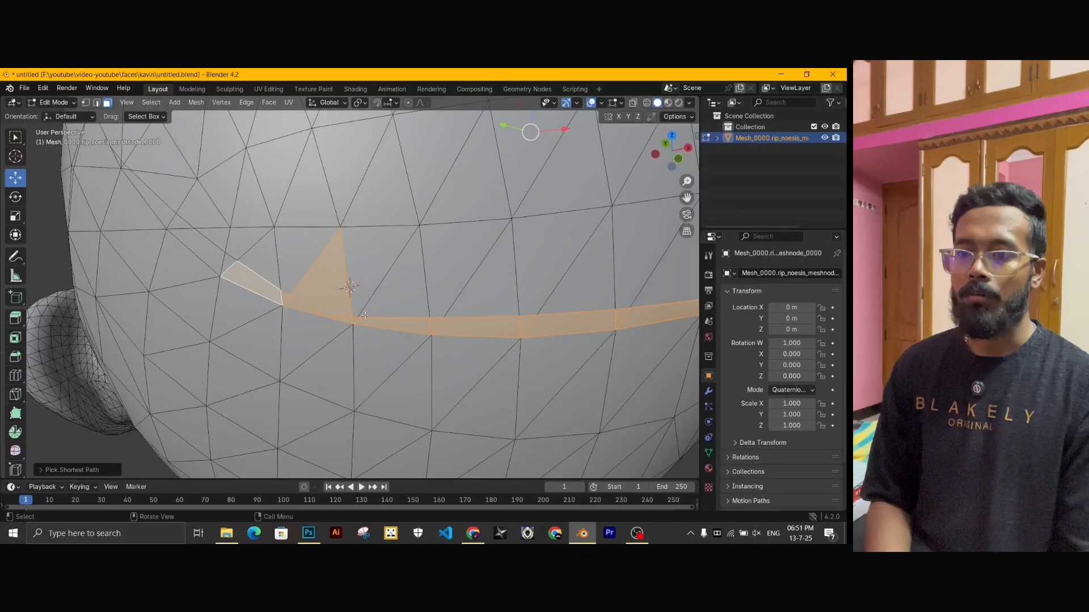
Extend the face selection over the back of the head down towards the nape.
scroll(346, 177, down, 4)
drag(345, 178, 363, 284)
scroll(363, 283, up, 4)
middle_drag(363, 283, 243, 423)
ctrl+click(242, 423)
scroll(340, 317, down, 4)
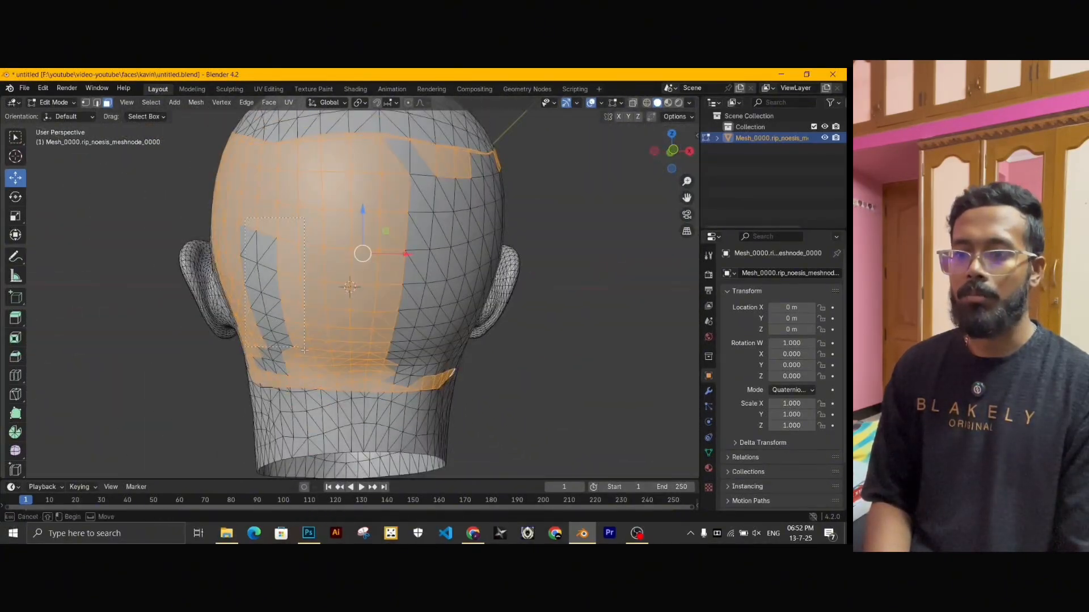
Add the remaining scalp faces at the sides and around the ear up to the hairline cut.
middle_drag(397, 317, 249, 317)
ctrl+click(272, 227)
scroll(317, 272, up, 4)
scroll(318, 272, up, 3)
ctrl+click(150, 231)
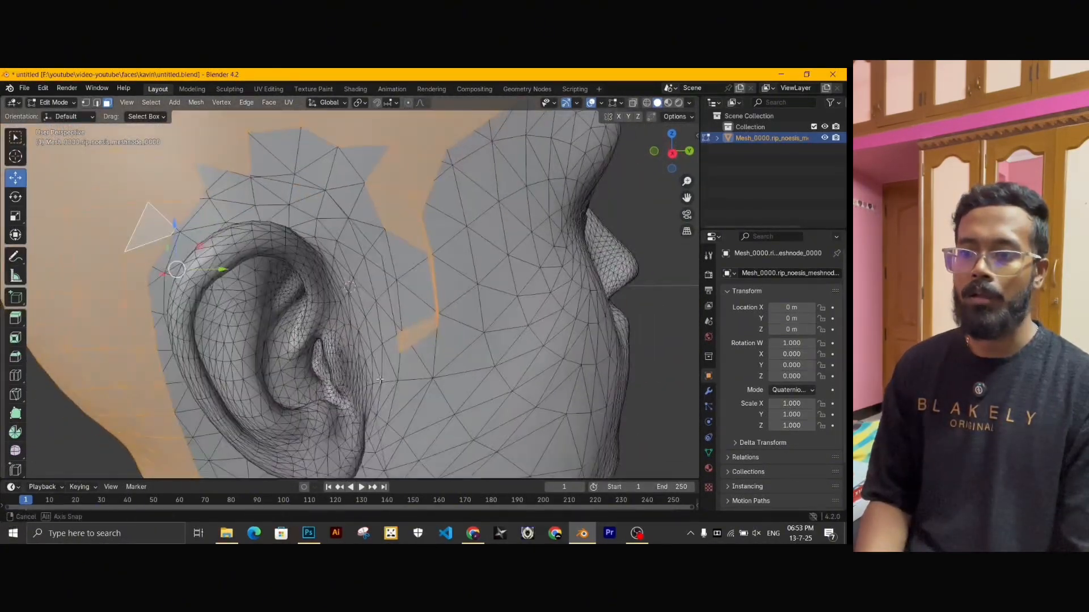
middle_drag(340, 307, 323, 318)
ctrl+click(363, 228)
middle_drag(404, 326, 448, 331)
ctrl+click(284, 238)
Duplicate the selected scalp faces and separate them from the head into their own object.
scroll(340, 294, down, 3)
middle_drag(340, 295, 442, 301)
middle_drag(510, 318, 417, 409)
key(shift+d)
key(p)
click(403, 338)
Knife-cut a new hairline across the forehead and around the upper part of the head mesh.
click(15, 394)
middle_drag(397, 317, 318, 284)
click(205, 269)
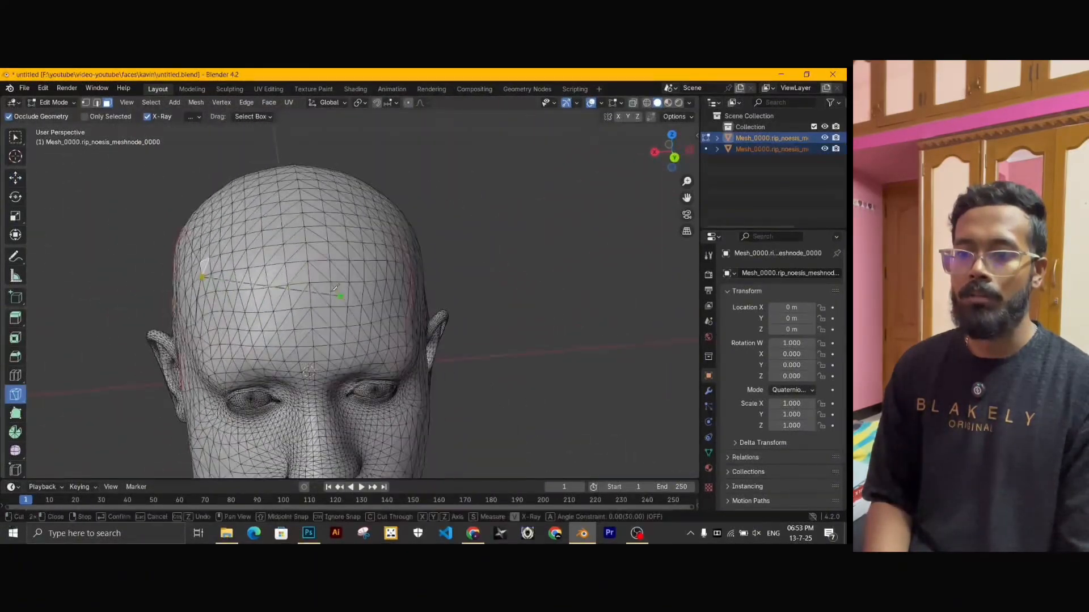
click(340, 266)
click(201, 256)
middle_drag(397, 284, 268, 288)
click(277, 285)
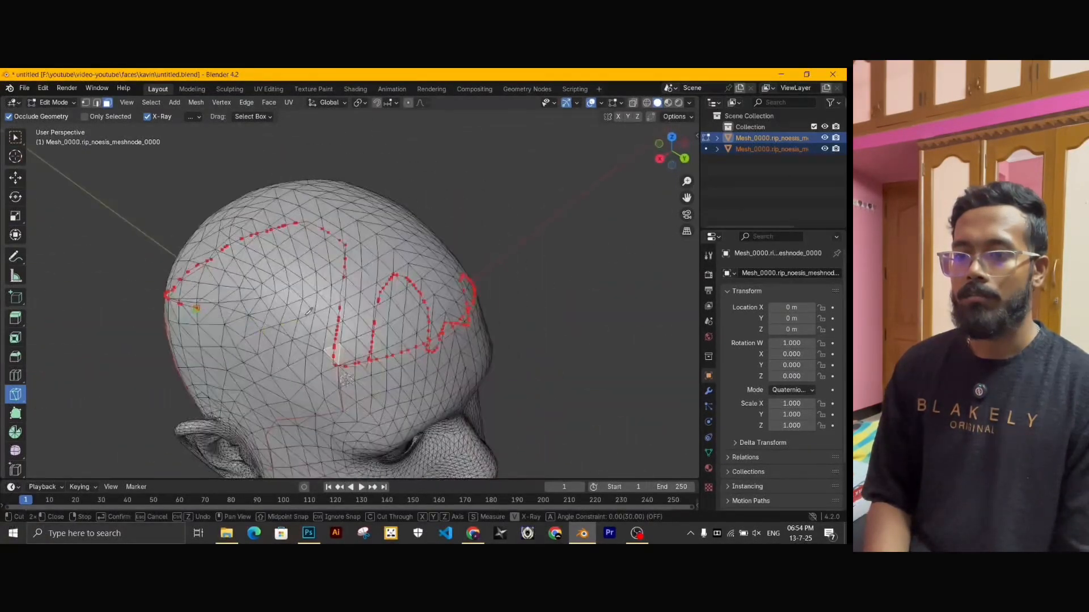
key(Return)
Return to the Move tool and hide the previously separated scalp object.
middle_drag(309, 311, 301, 217)
key(shift+space)
key(g)
key(KP_Divide)
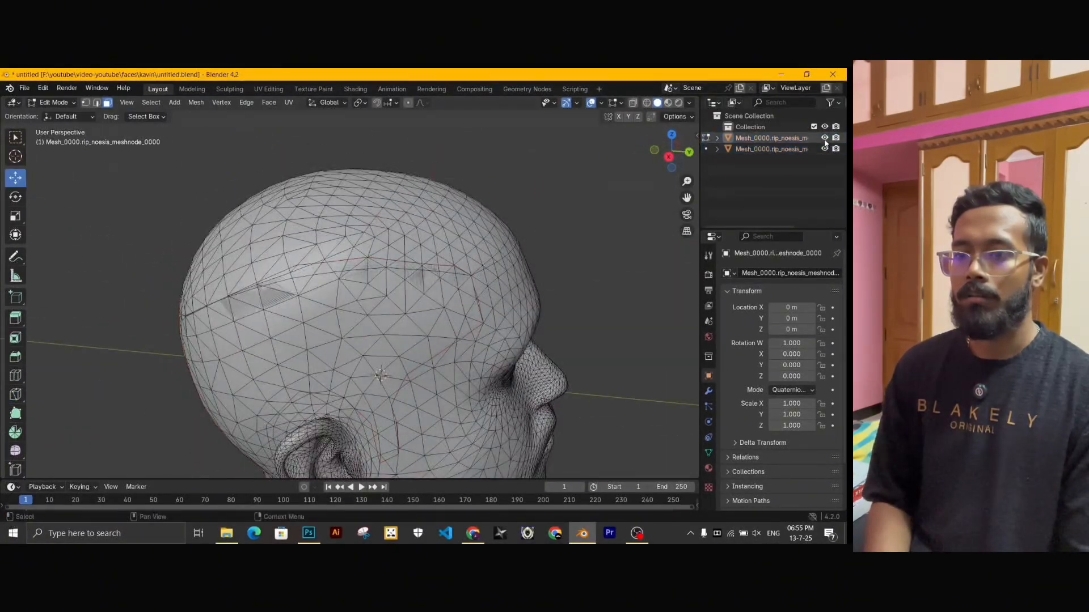
middle_drag(505, 216, 272, 329)
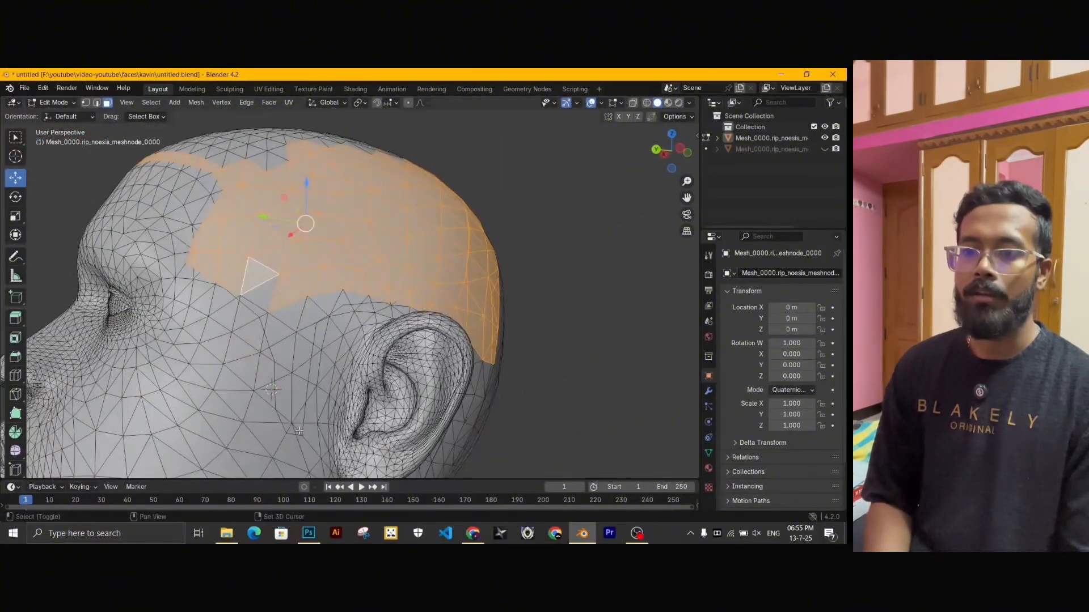
Extend the scalp selection with faces in front of and above the ear.
scroll(284, 340, up, 2)
shift+click(314, 419)
middle_drag(317, 391, 363, 318)
scroll(345, 373, down, 3)
shift+click(385, 368)
shift+click(453, 273)
Complete the scalp selection with the missing faces at the back and opposite side of the head.
middle_drag(431, 295, 413, 267)
scroll(413, 267, up, 3)
shift+click(499, 273)
shift+click(228, 311)
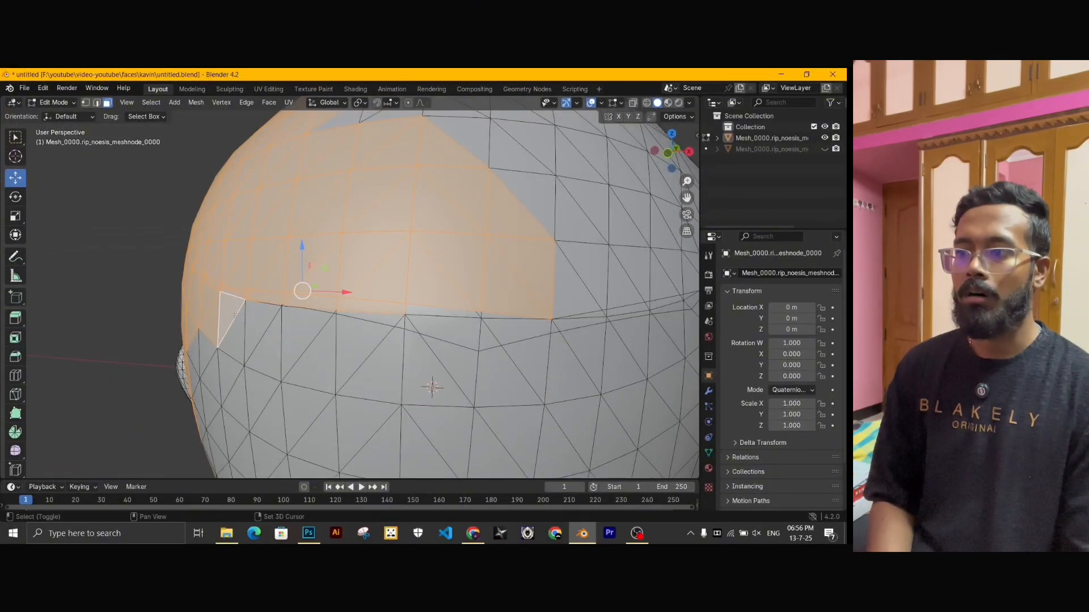
scroll(431, 283, down, 4)
middle_drag(612, 244, 526, 339)
scroll(359, 272, up, 3)
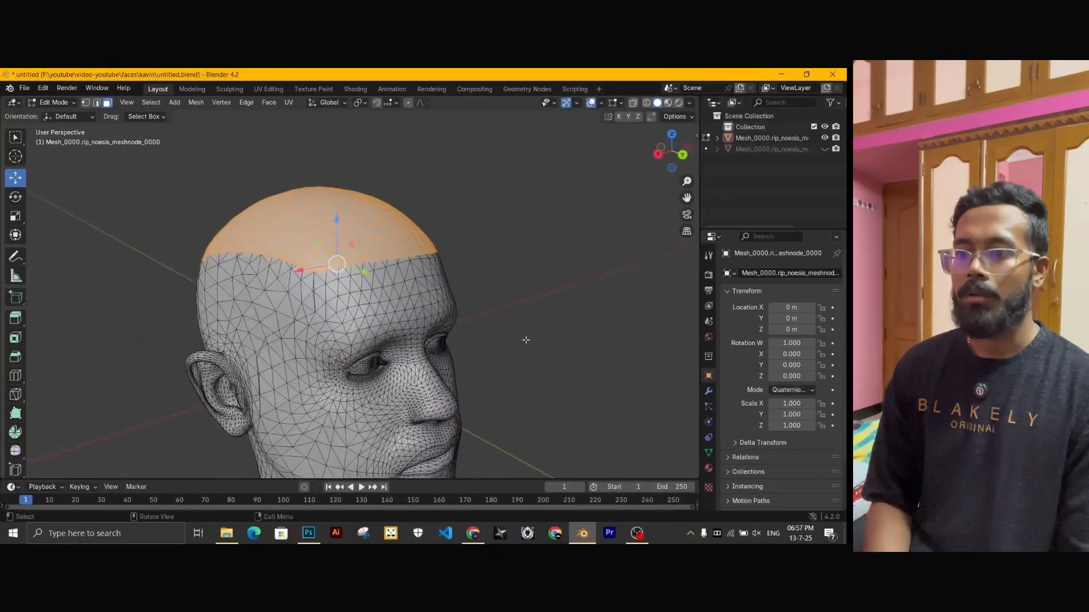
Duplicate the selected scalp faces in place and separate the selection into a new object.
key(shift+d)
right_click(486, 339)
right_click(485, 338)
mouse_move(485, 338)
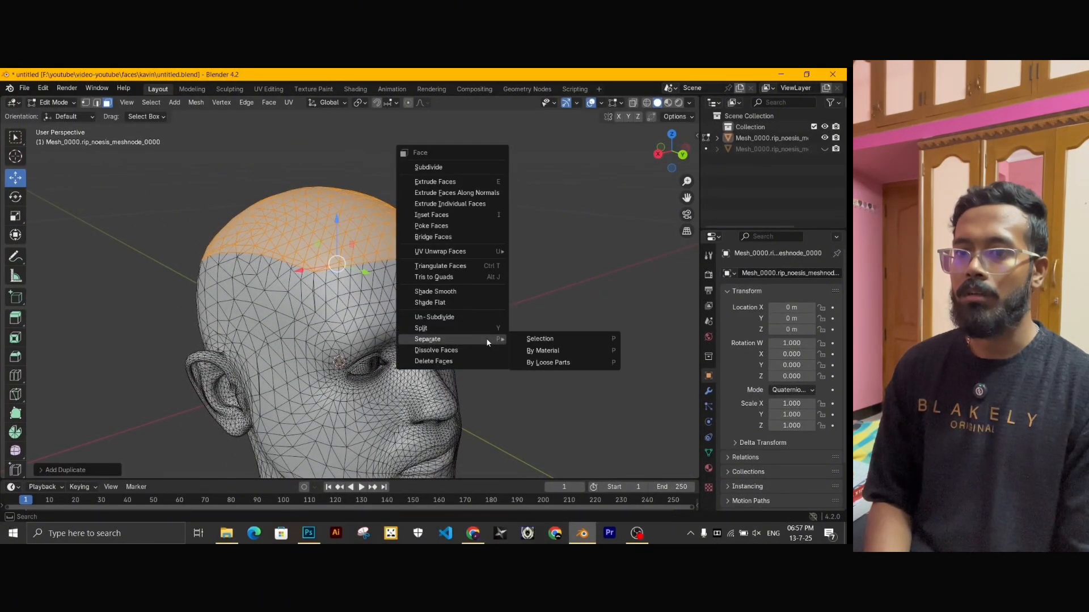
click(539, 340)
Return to Object Mode and select the newly separated scalp object.
click(54, 102)
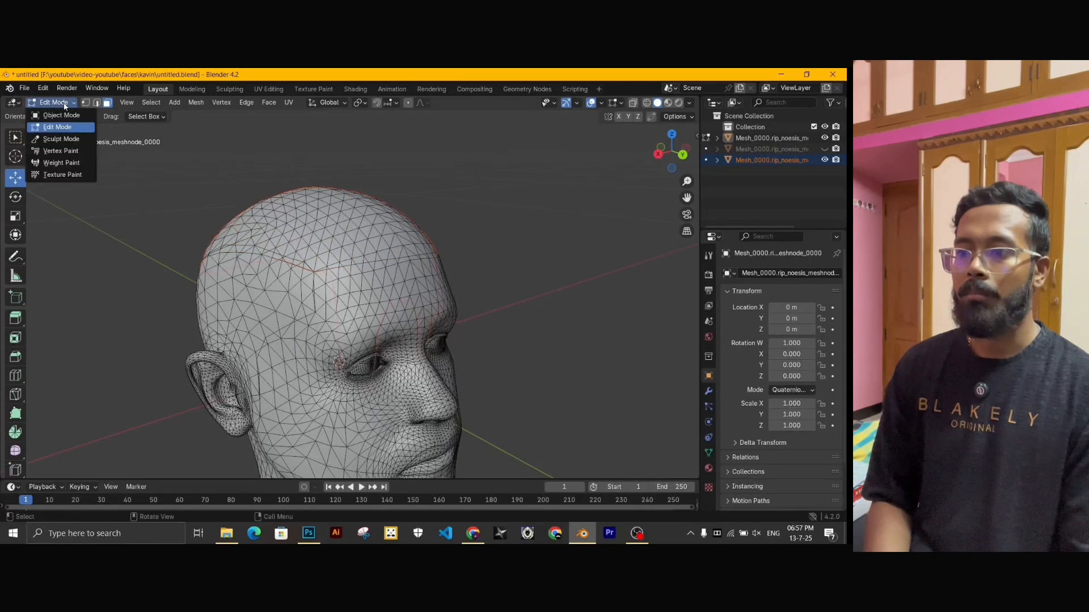
click(49, 111)
click(352, 254)
middle_drag(352, 253, 420, 309)
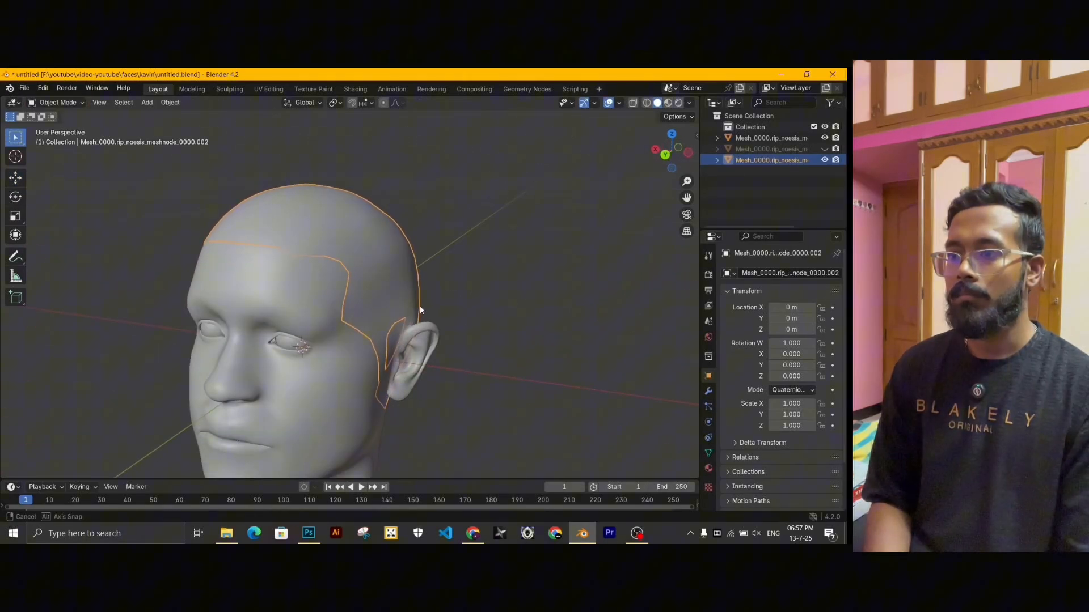
Show the model in Material Preview shading and make the scalp object the active selection.
click(668, 104)
mouse_move(509, 344)
middle_down()
mouse_move(556, 357)
mouse_move(405, 310)
middle_up()
click(268, 304)
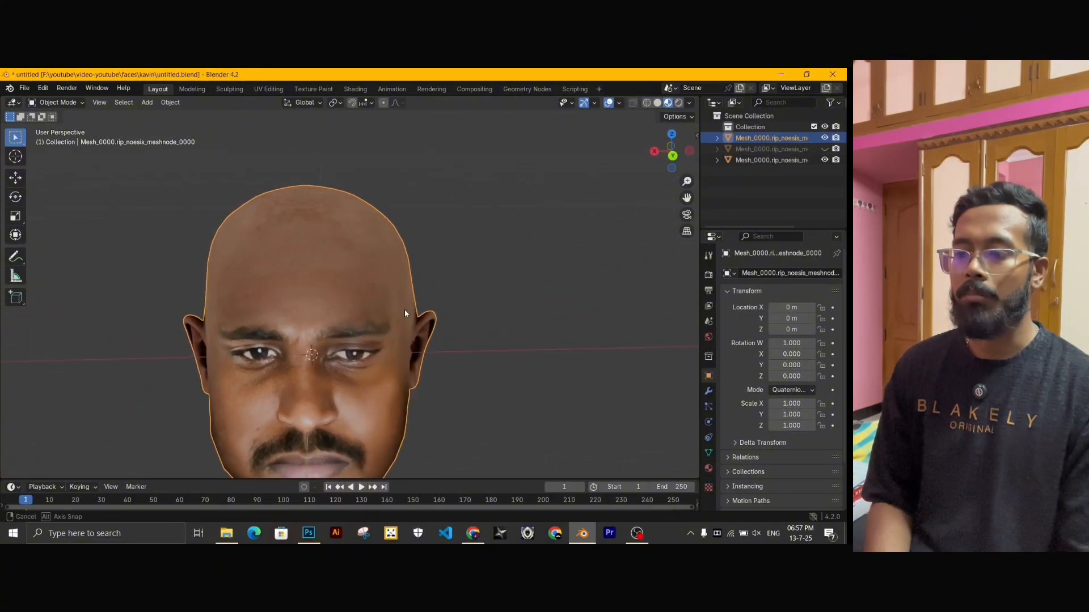
click(314, 223)
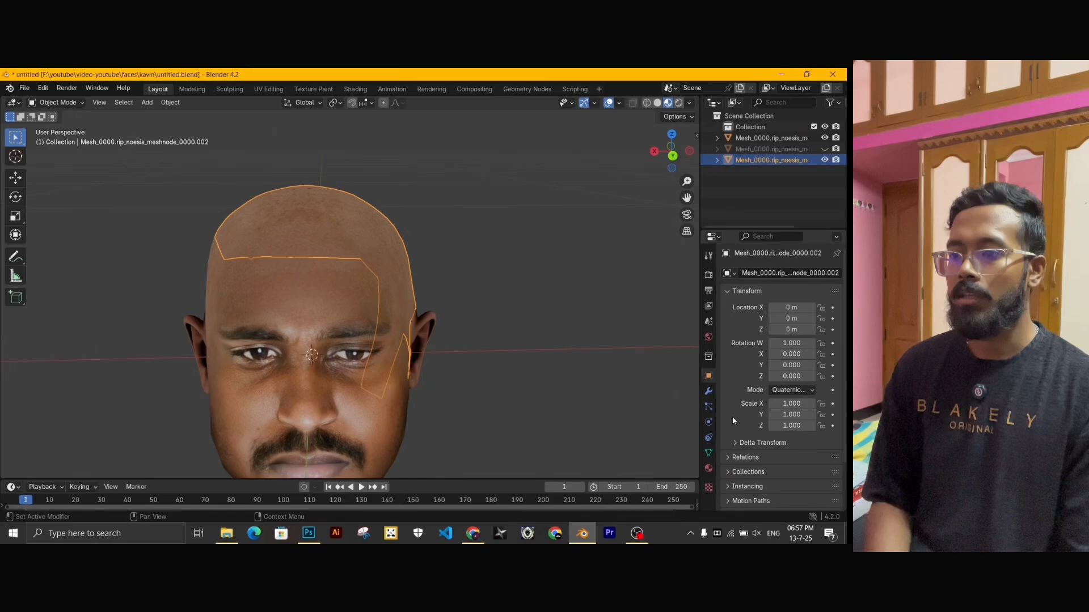
Add a particle system of type Hair to the scalp object and set its hair length to 0.13 m.
click(709, 407)
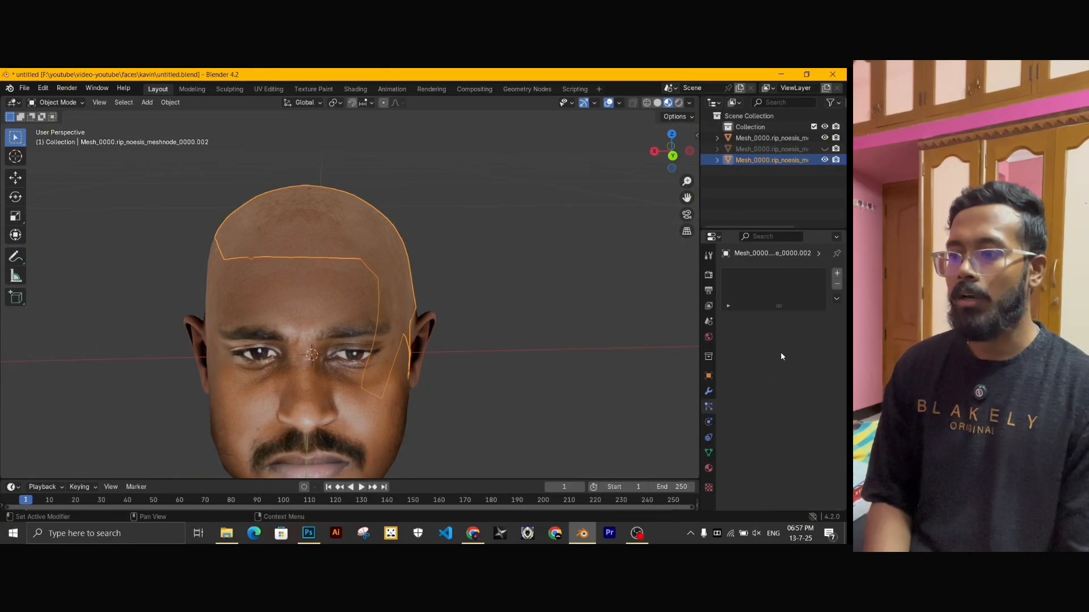
click(836, 273)
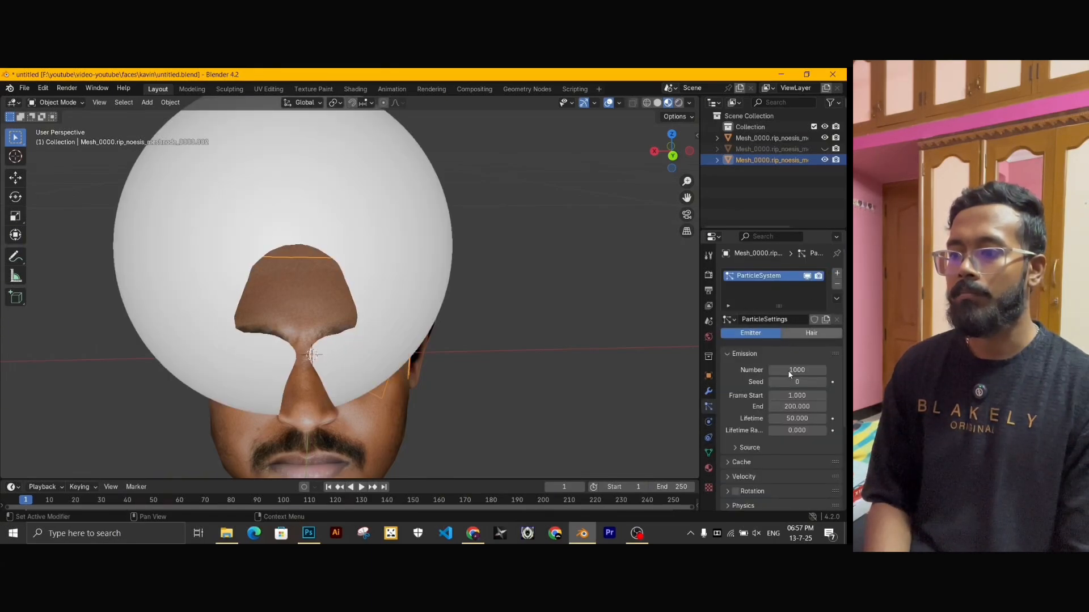
click(811, 333)
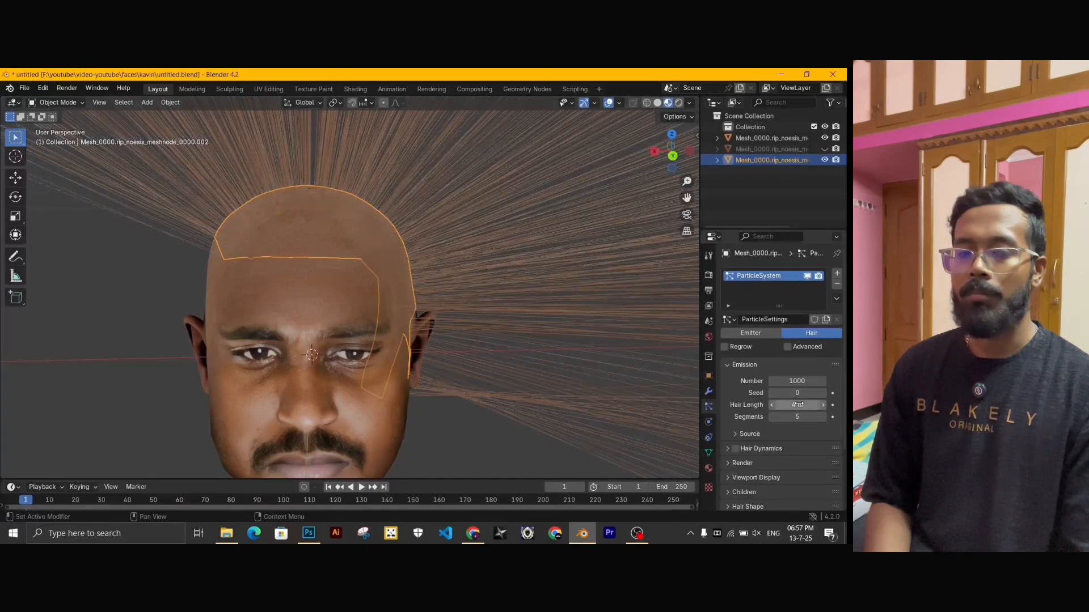
mouse_move(791, 405)
mouse_down()
mouse_move(760, 404)
mouse_move(791, 401)
mouse_up()
scroll(513, 355, down, 2)
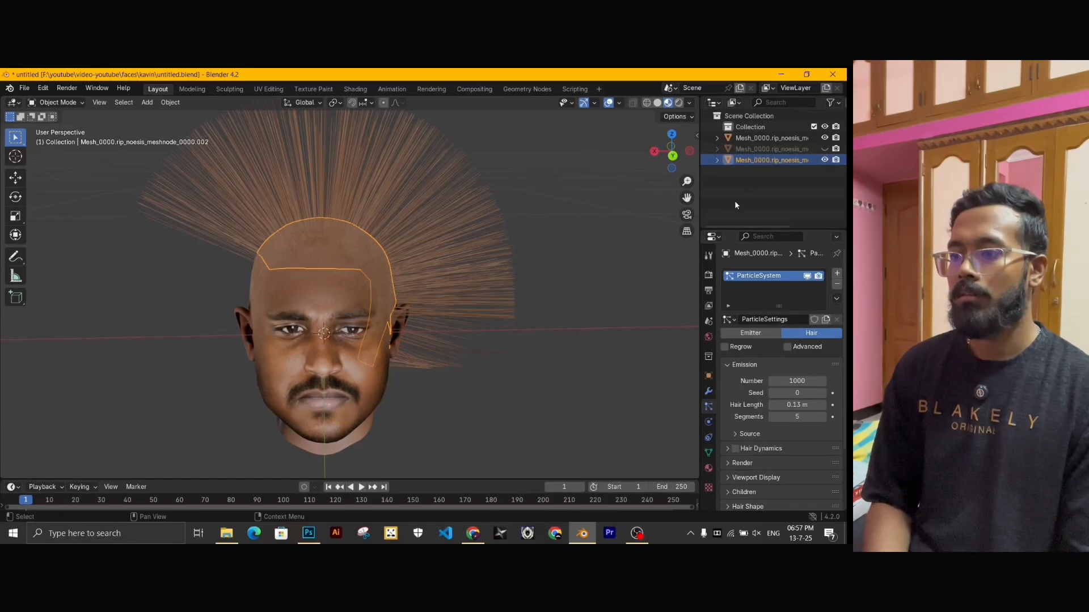
Remove the existing mat0 material from the scalp object and give it a new material with a black base color.
click(707, 468)
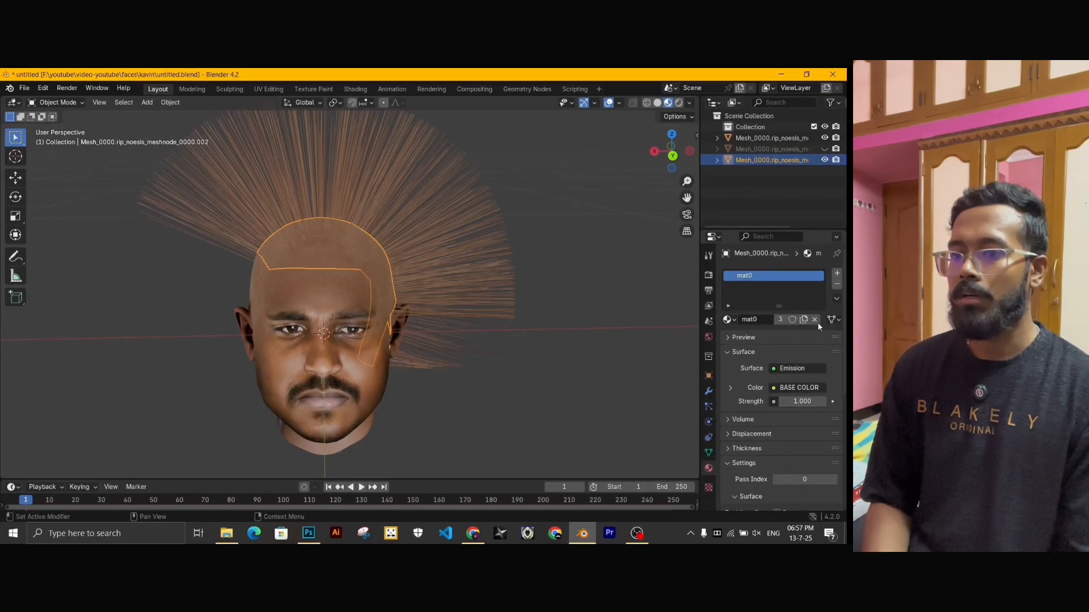
click(837, 284)
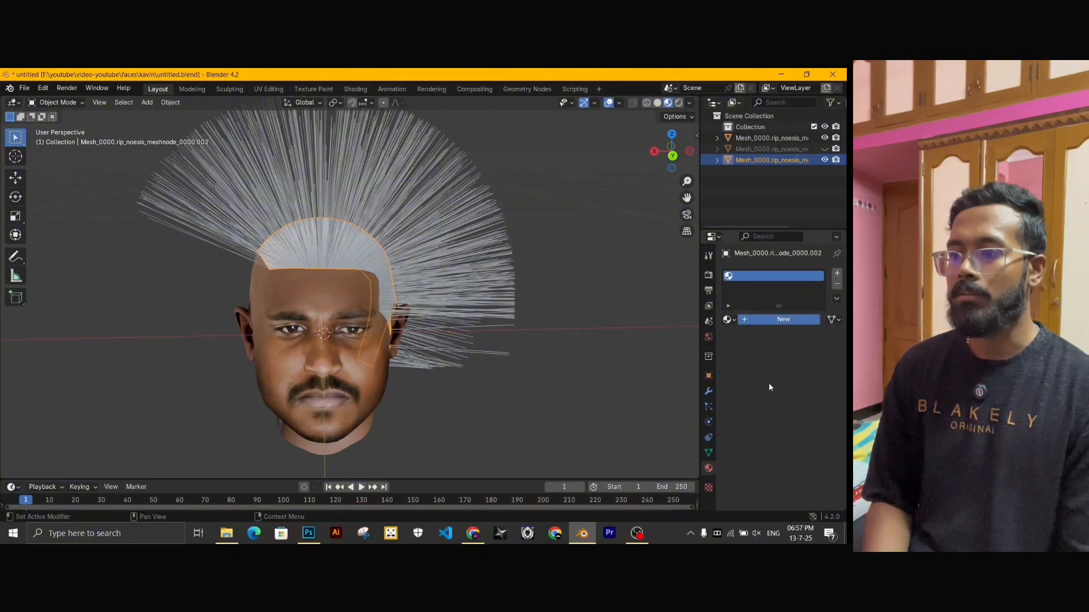
click(757, 320)
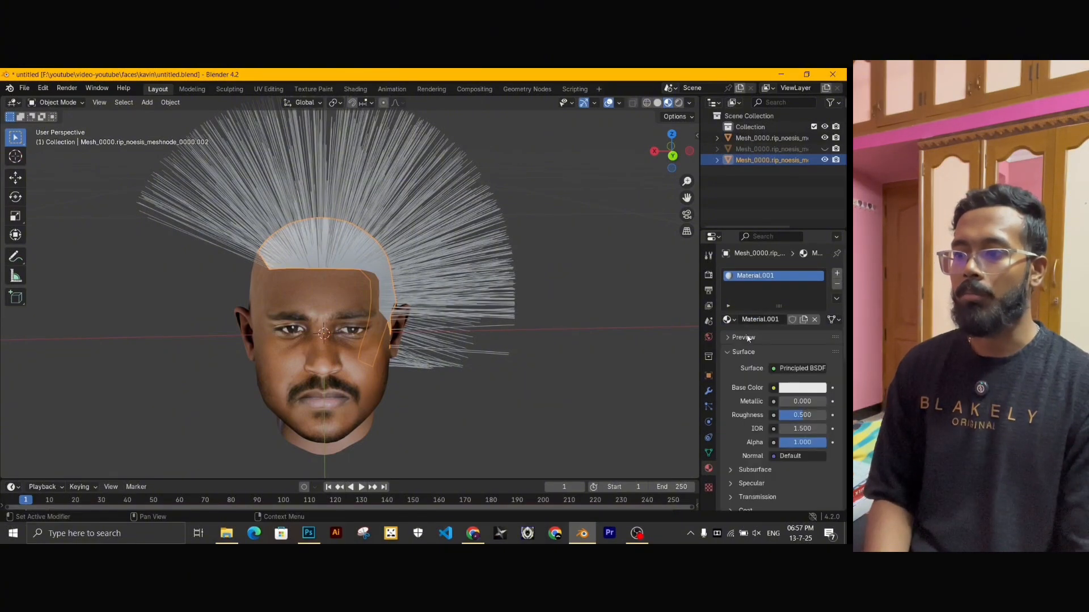
click(790, 386)
drag(824, 284, 818, 318)
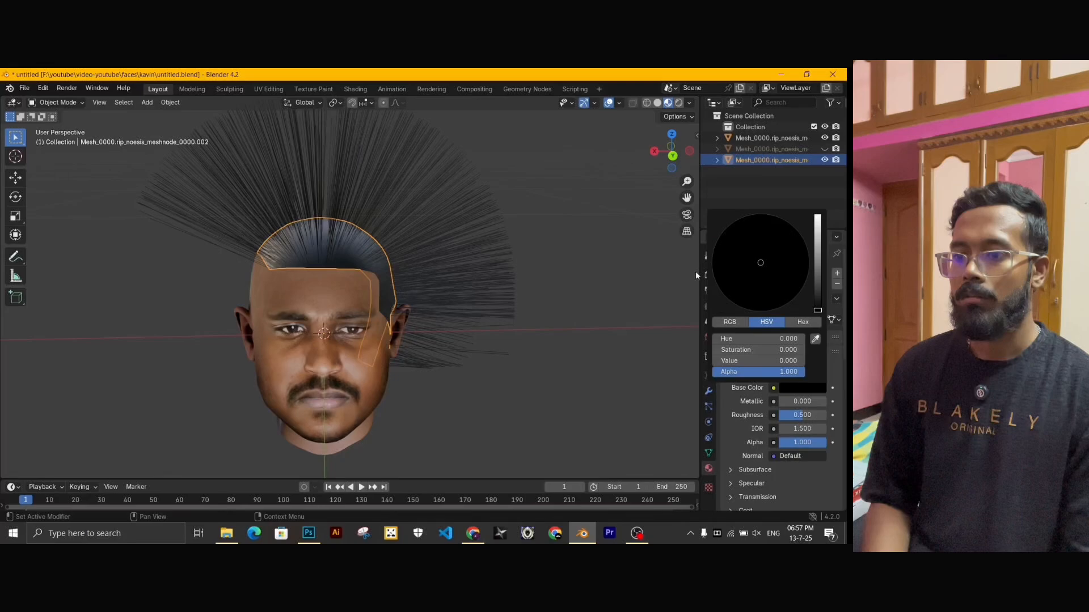
Turn off Show Emitter in the viewport display settings of the scalp's hair particle system.
click(754, 160)
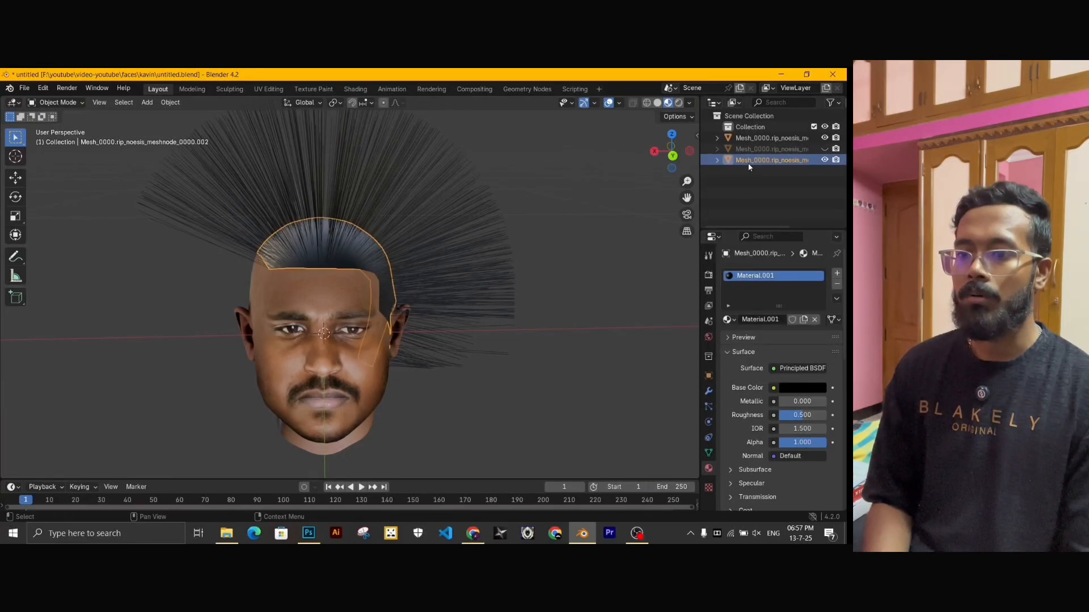
click(708, 400)
scroll(749, 448, down, 3)
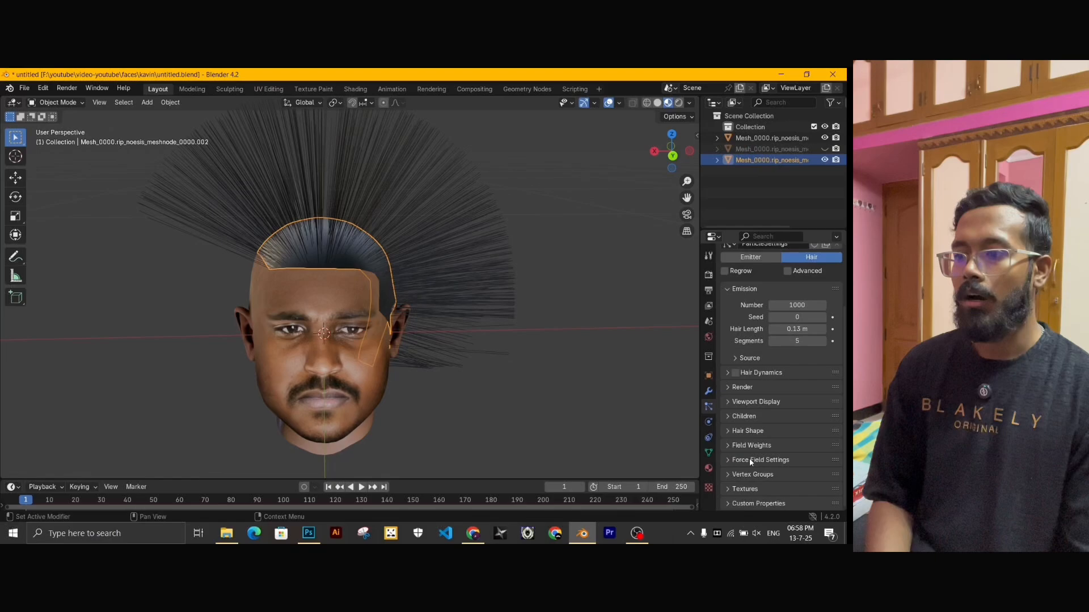
click(730, 401)
scroll(754, 440, down, 3)
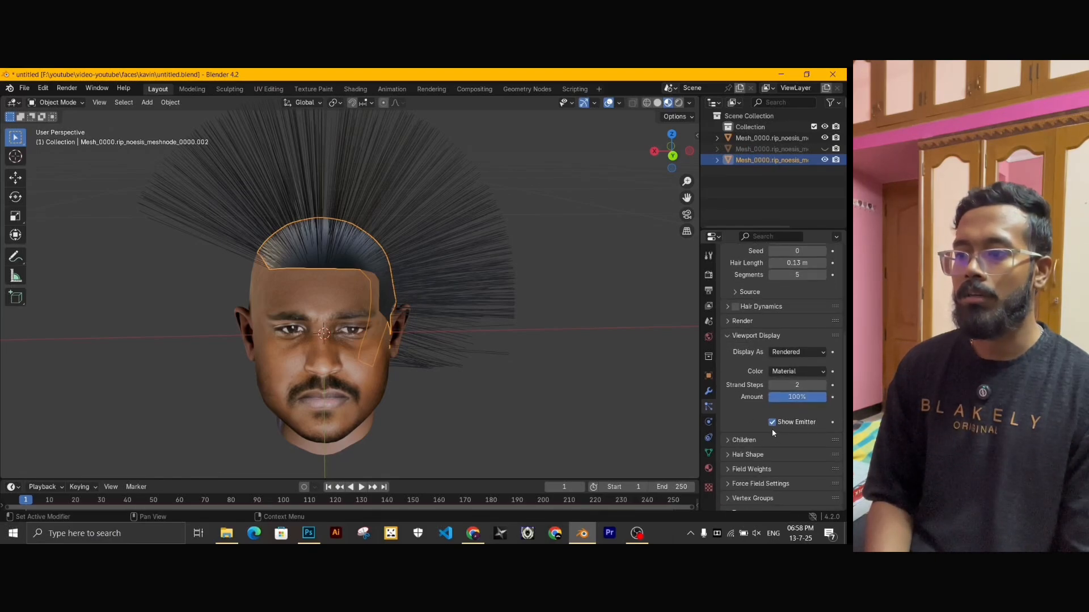
click(772, 422)
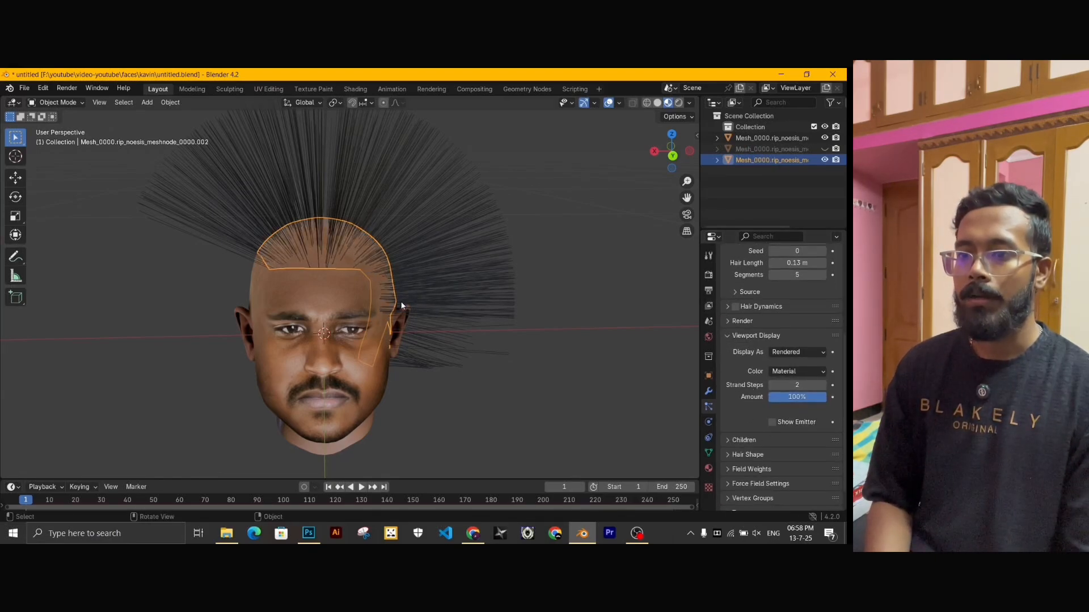
Switch the scalp to Particle Edit and comb the hair sideways over the head with an enlarged Comb brush.
middle_drag(401, 306, 419, 326)
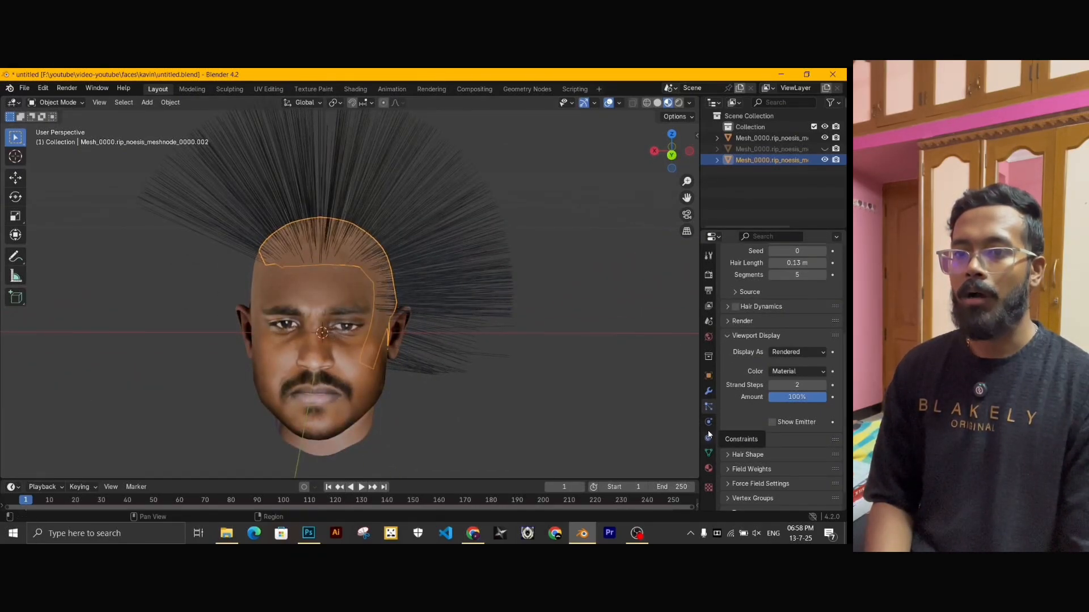
click(59, 102)
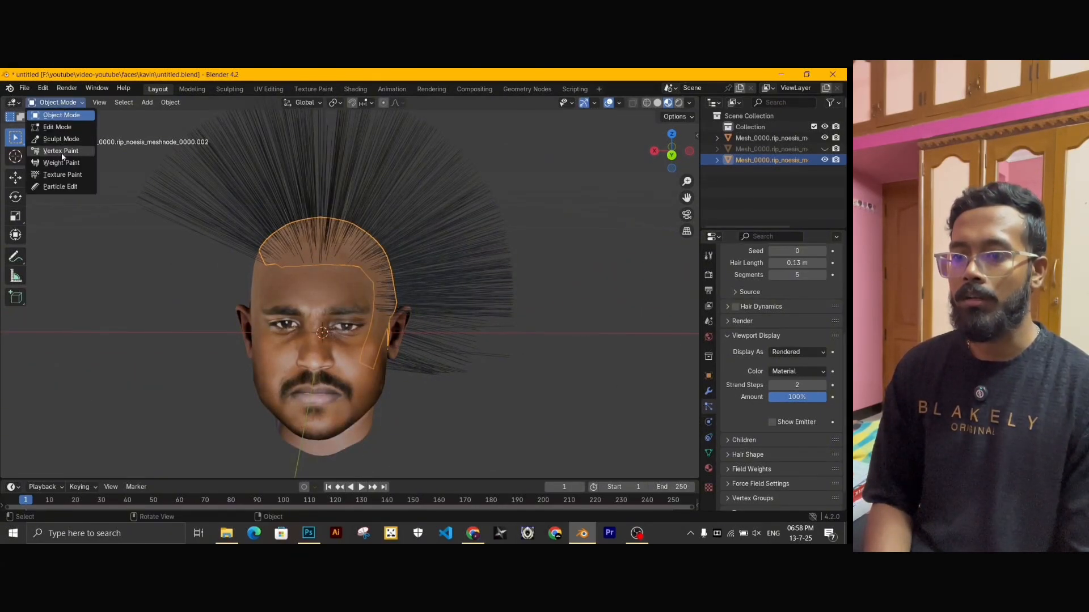
click(60, 187)
scroll(425, 362, down, 5)
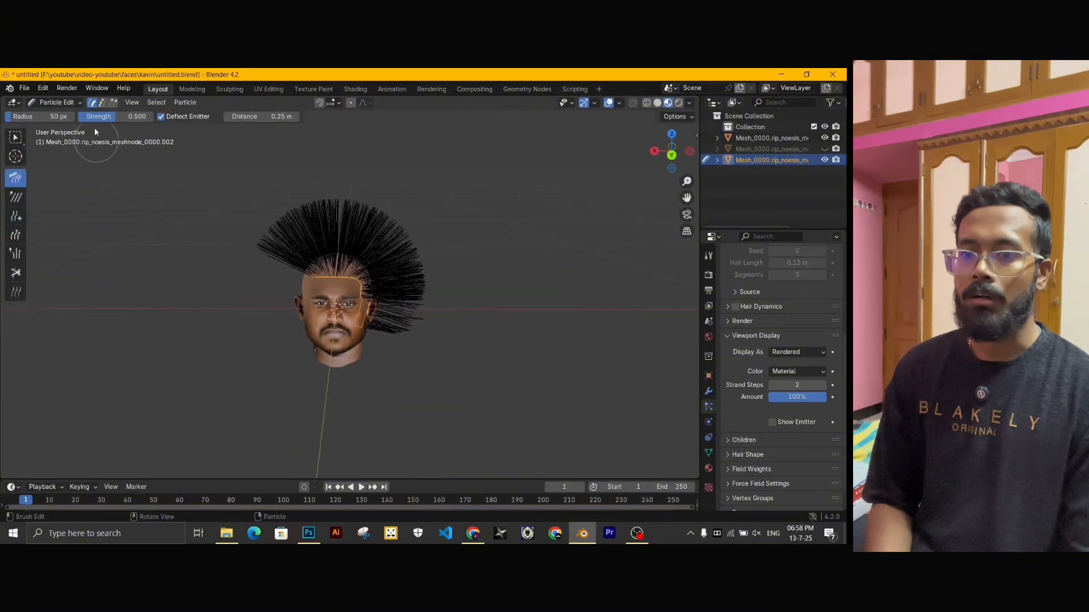
click(59, 102)
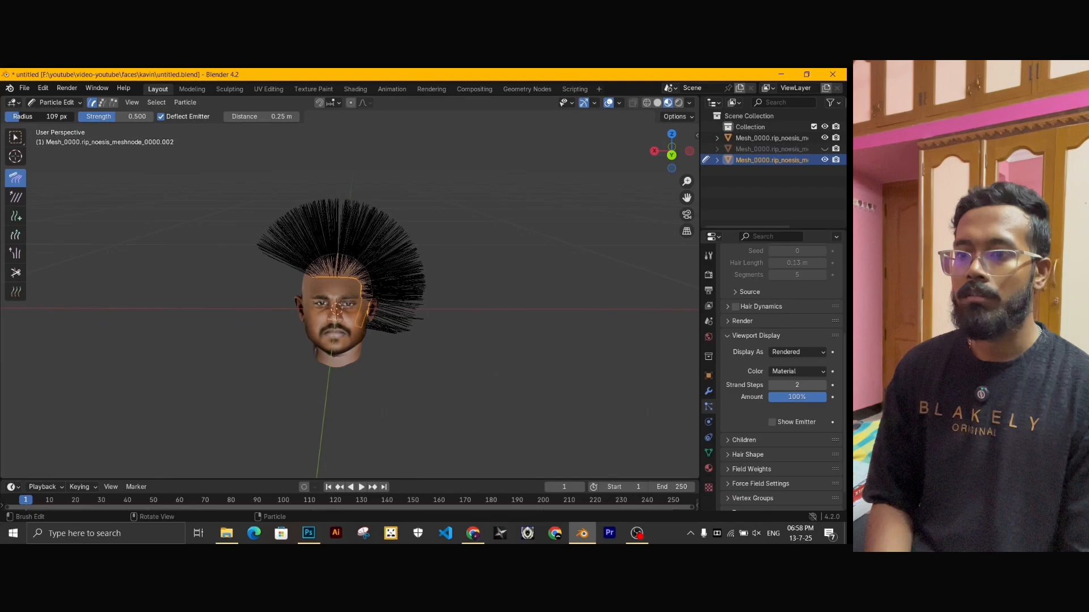
mouse_move(272, 226)
mouse_down()
mouse_move(411, 221)
mouse_move(329, 227)
mouse_move(384, 238)
mouse_move(372, 192)
mouse_move(333, 236)
mouse_up()
scroll(333, 236, up, 5)
scroll(817, 374, down, 2)
Set the hair's viewport Strand Steps to 4 and comb the side and back strands down close to the head.
click(823, 361)
click(822, 361)
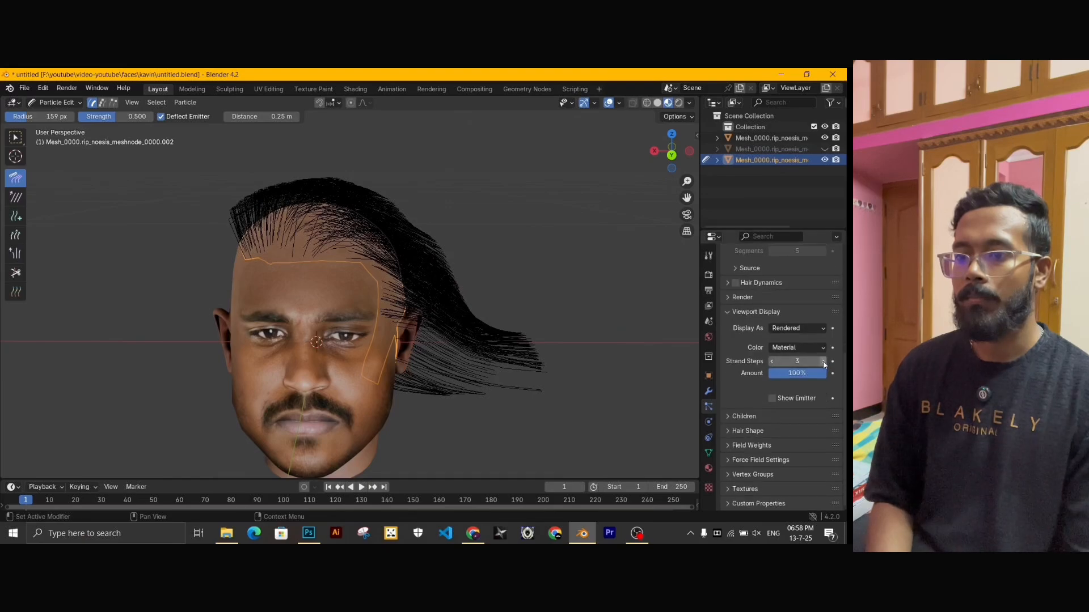
drag(499, 317, 436, 374)
drag(398, 209, 443, 384)
middle_drag(481, 391, 415, 419)
scroll(415, 426, down, 3)
drag(436, 295, 440, 397)
middle_drag(332, 357, 481, 286)
drag(301, 244, 464, 381)
scroll(413, 403, up, 2)
Shorten the strands at the side and back of the head using the Length brush in Shrink mode.
click(15, 235)
middle_drag(392, 312, 292, 317)
scroll(293, 317, down, 4)
drag(293, 317, 414, 314)
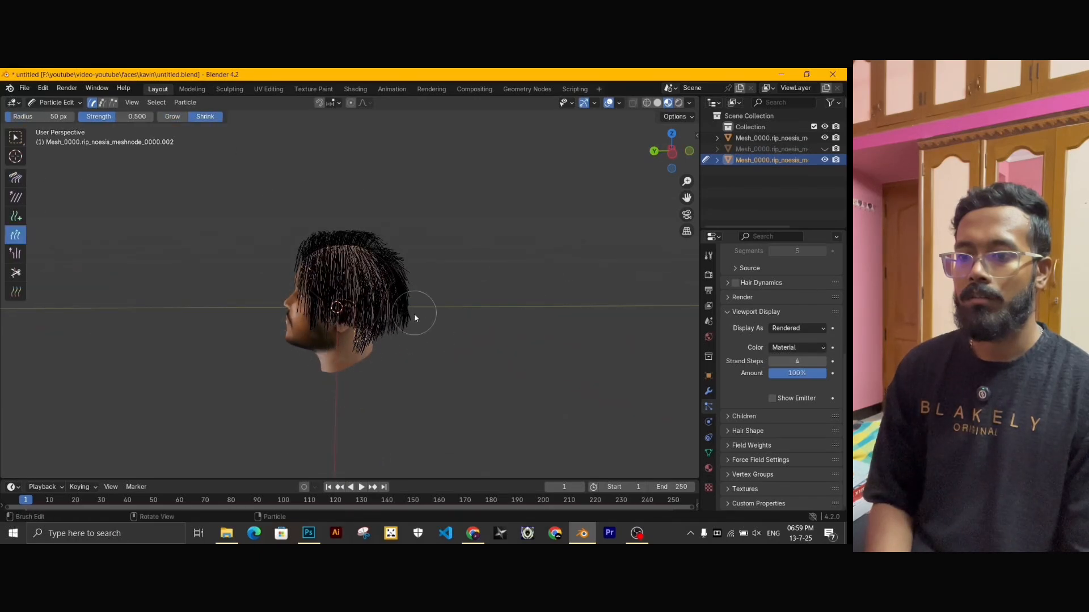
Comb the strands at the back and opposite side of the head to shape the swept hairstyle.
middle_drag(414, 314, 345, 395)
scroll(345, 395, up, 2)
click(15, 178)
drag(397, 272, 300, 365)
middle_drag(300, 366, 417, 318)
drag(227, 335, 318, 233)
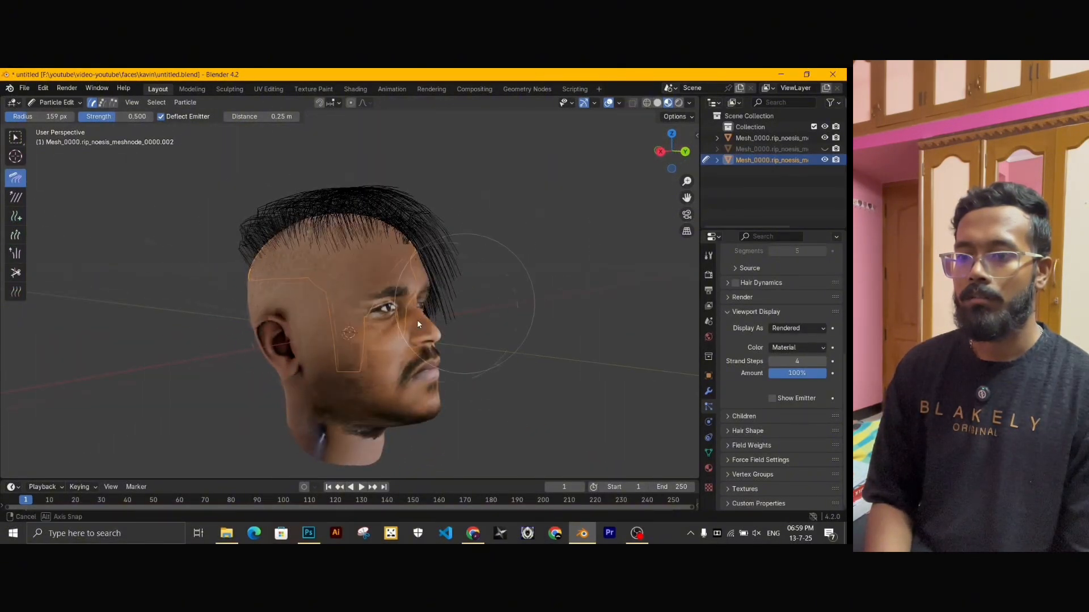
Shrink the remaining long strands around the head with the Length brush, then reselect the Comb brush.
middle_drag(460, 315, 295, 363)
click(15, 235)
drag(325, 376, 409, 375)
middle_drag(410, 375, 374, 276)
drag(391, 232, 395, 289)
click(16, 178)
middle_drag(450, 298, 480, 313)
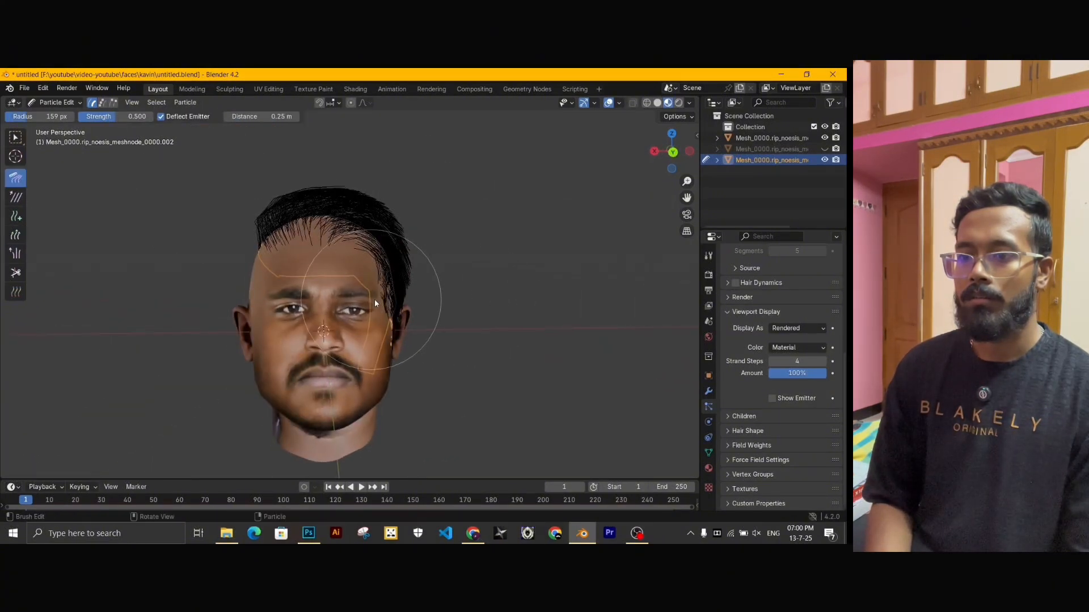
Return to Object Mode and set the hair's children to Interpolated to thicken it.
click(55, 104)
click(55, 115)
middle_drag(404, 306, 407, 367)
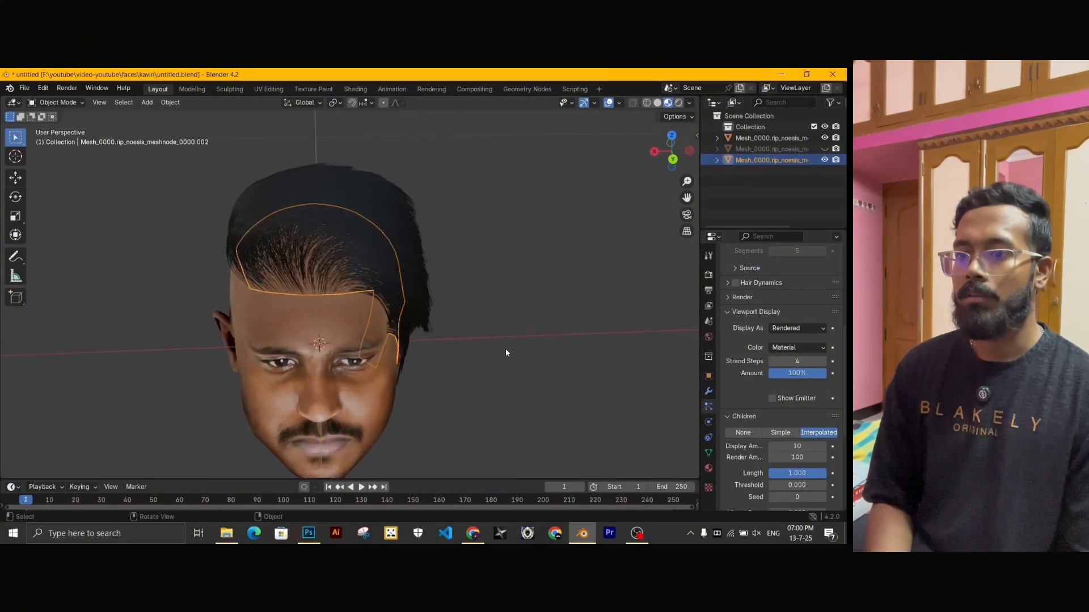
middle_drag(505, 348, 510, 311)
click(555, 327)
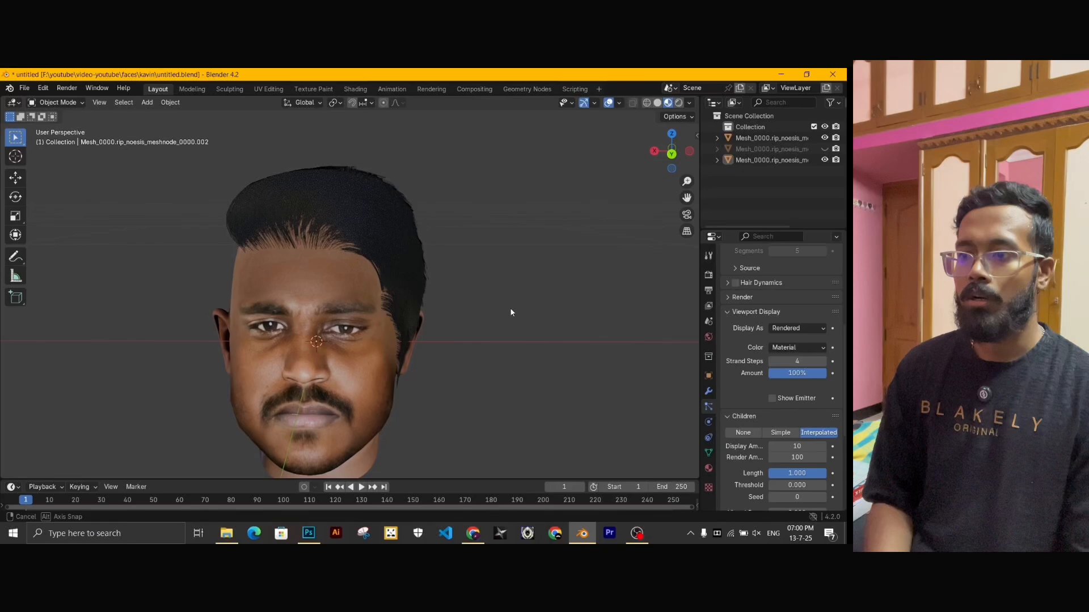
Select the scalp object and apply Fix Hair from the Hair Fix Tools with hair color #000000.
click(348, 220)
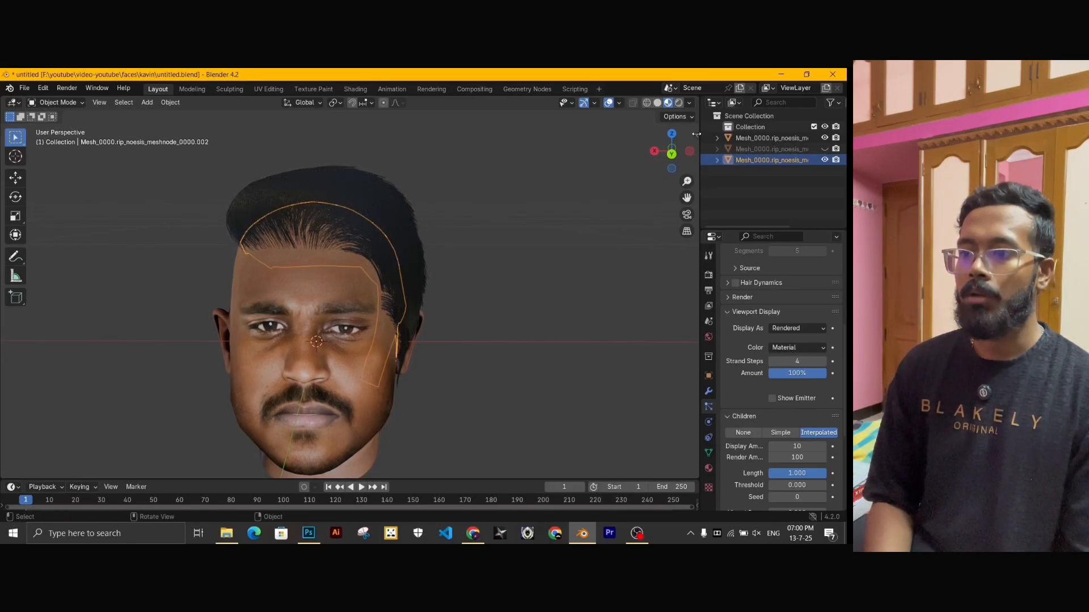
key(n)
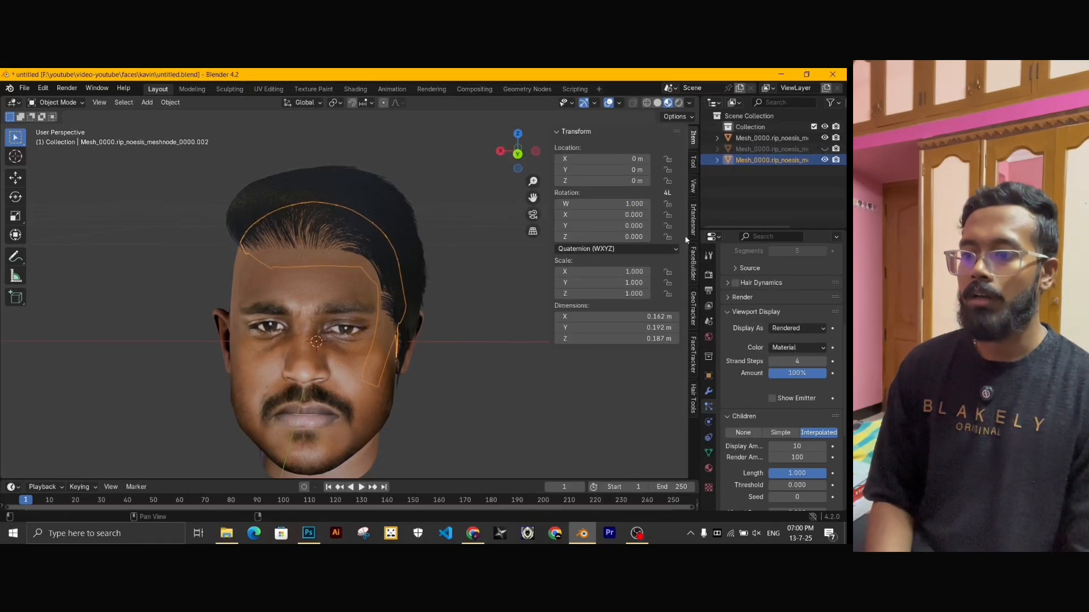
click(693, 397)
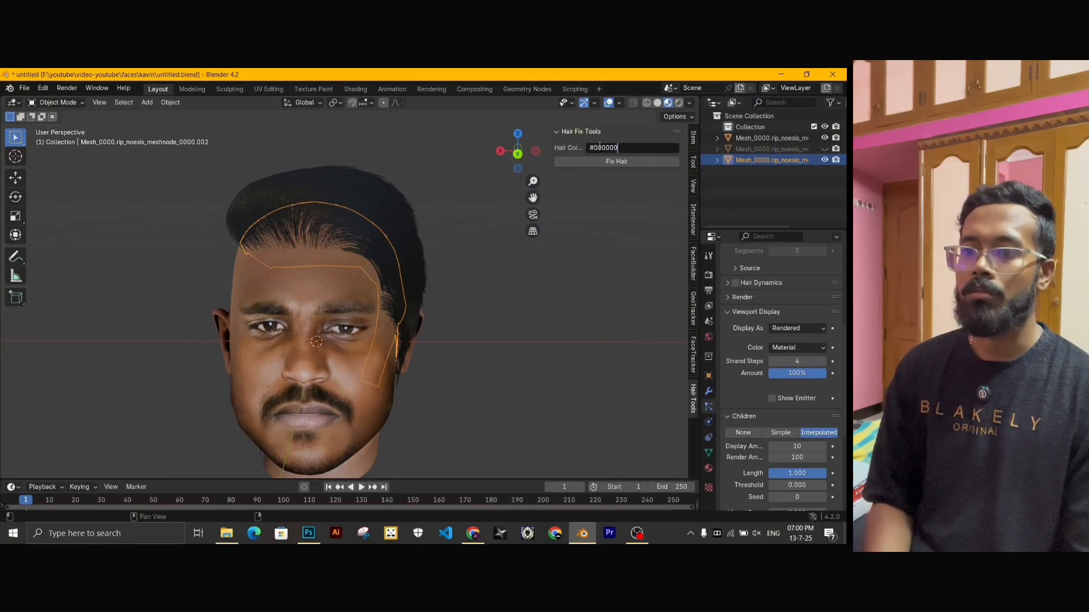
click(593, 163)
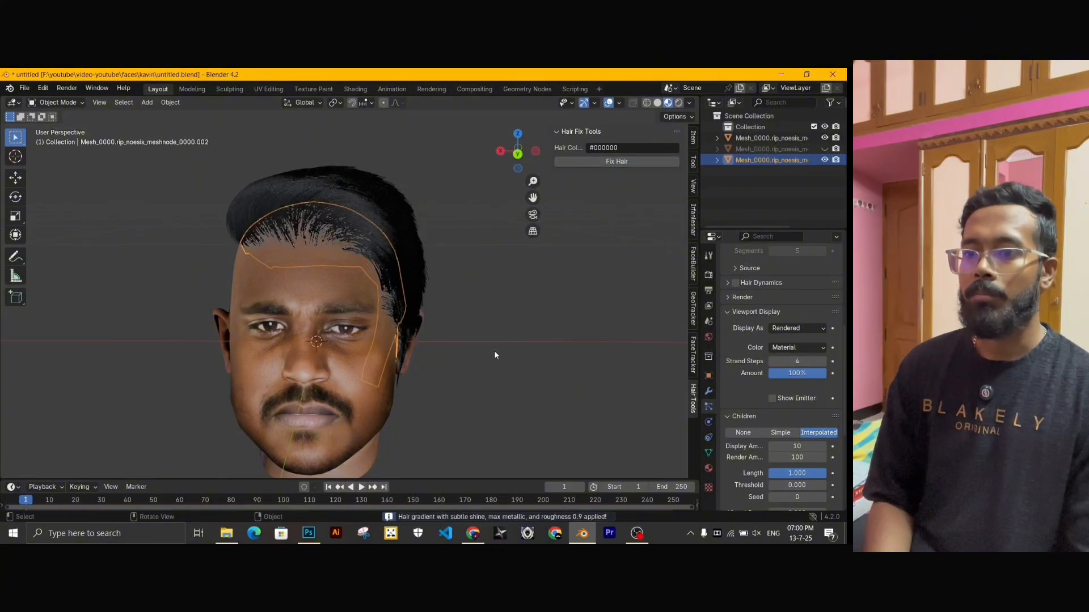
middle_drag(508, 337, 596, 399)
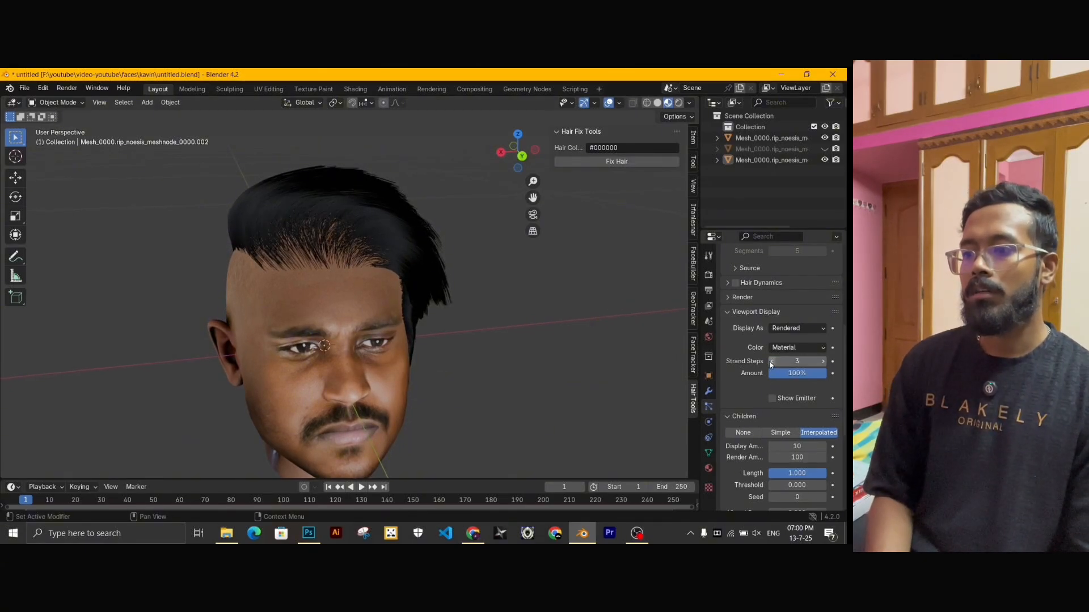
Set the hair's Strand Steps to 4 and the children Display Amount to 4.
click(823, 362)
mouse_move(460, 347)
middle_down()
mouse_move(459, 372)
mouse_move(455, 342)
middle_up()
scroll(754, 448, down, 3)
drag(771, 383, 754, 383)
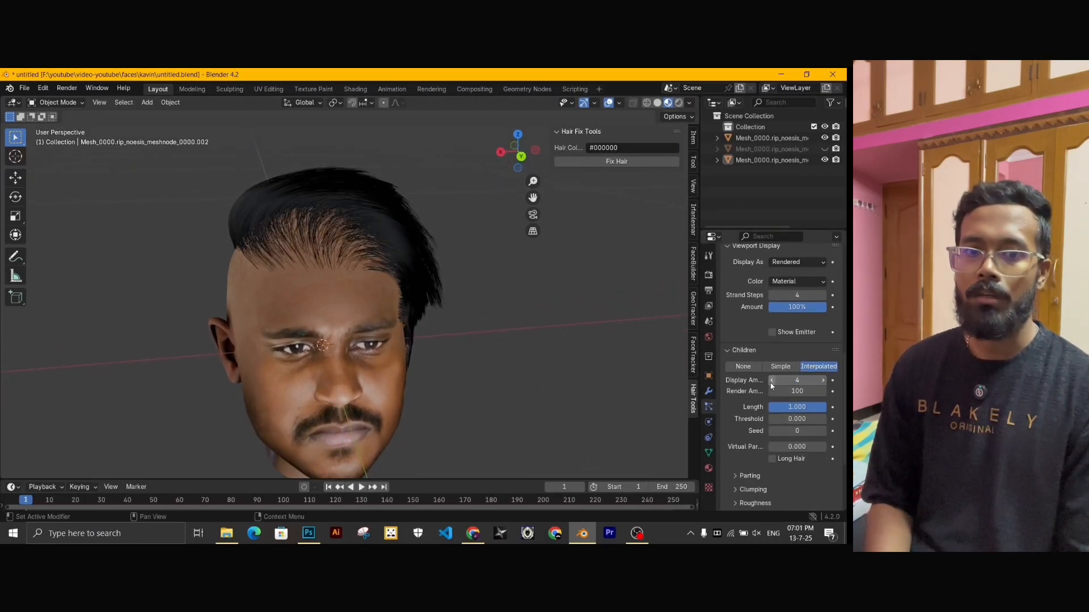
middle_drag(499, 357, 478, 347)
scroll(757, 478, down, 2)
Set the children's Parting to 0.433 with Min 19.200, and Clump to -0.134 with Shape -0.999.
click(736, 431)
drag(783, 448, 817, 460)
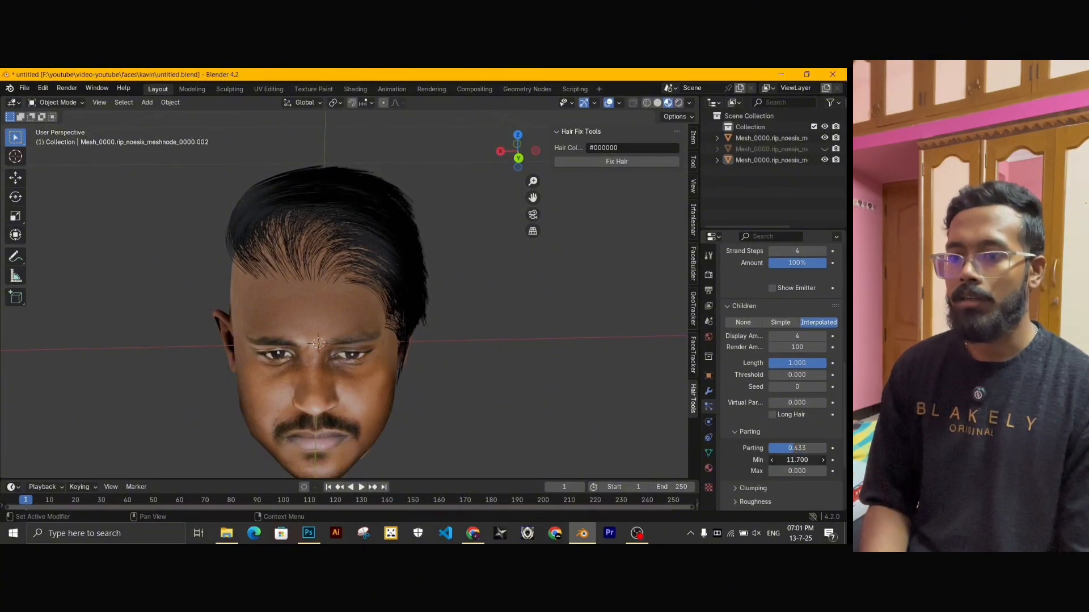
scroll(796, 471, down, 3)
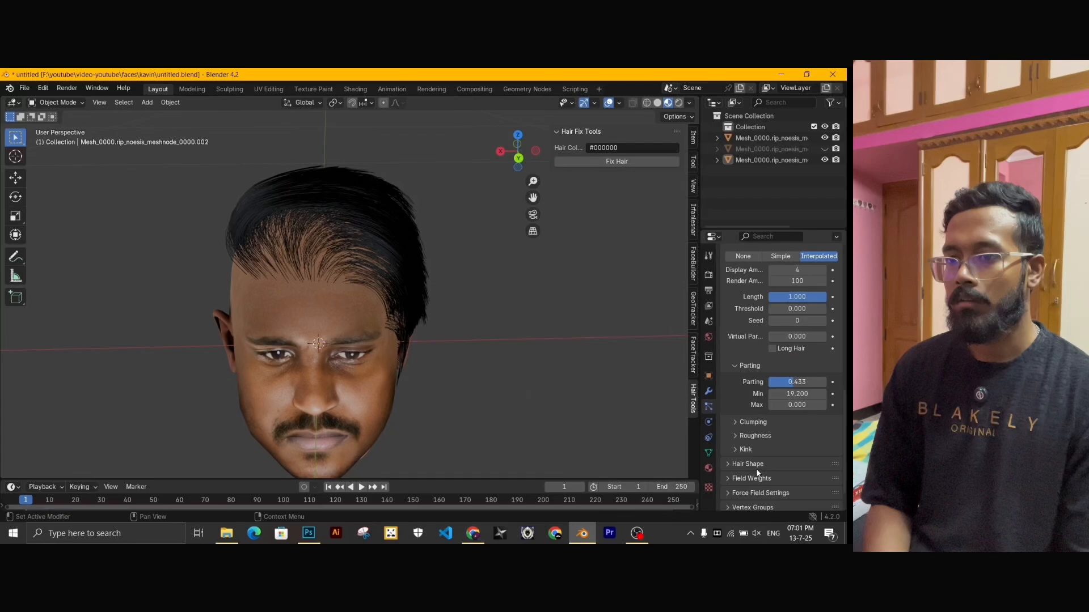
click(752, 422)
mouse_move(790, 450)
mouse_down()
mouse_move(781, 450)
mouse_move(795, 450)
mouse_up()
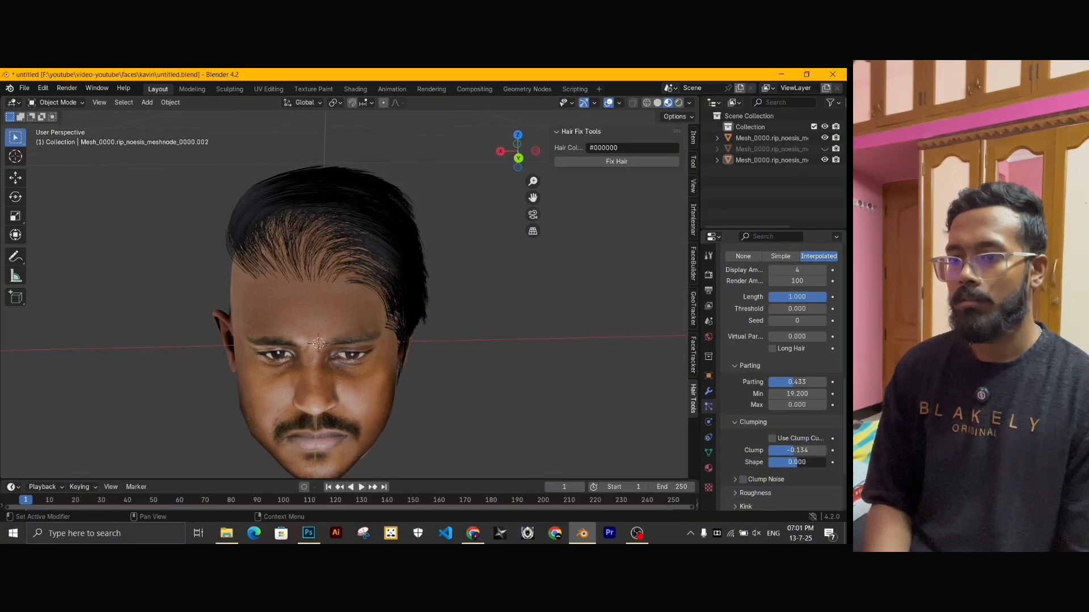
middle_drag(652, 431, 423, 262)
click(421, 260)
Set the children's roughness to Uniform 0.026, Size 0.996, Endpoint 0.007, Shape 4.100 and Random 0.024.
scroll(745, 464, down, 4)
click(755, 403)
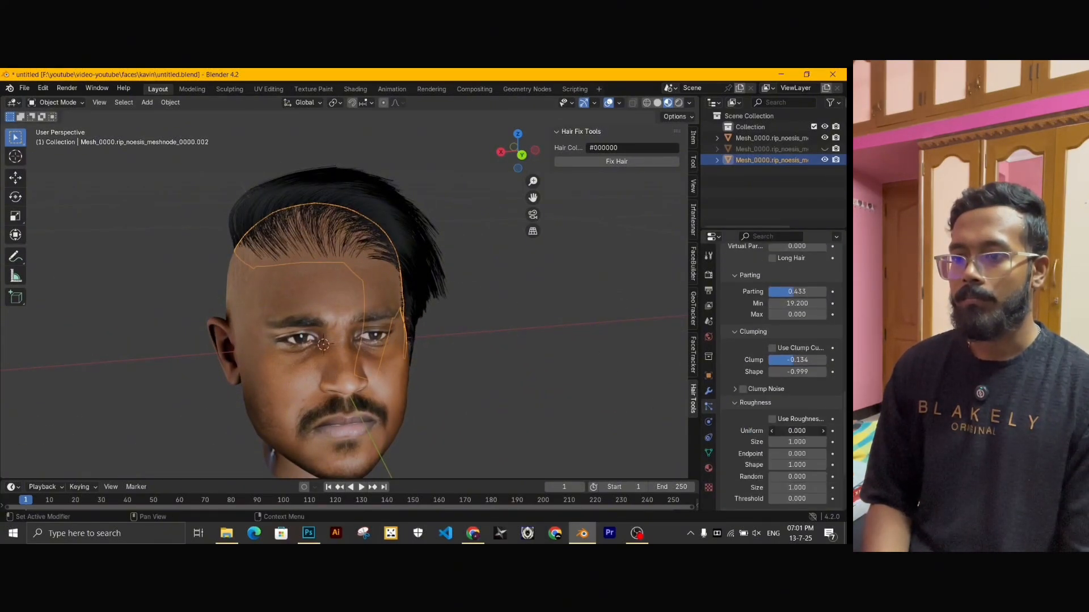
drag(797, 431, 795, 442)
mouse_move(796, 453)
mouse_down()
mouse_move(816, 465)
mouse_move(799, 465)
mouse_up()
drag(797, 476, 799, 477)
mouse_move(511, 418)
middle_down()
mouse_move(461, 416)
mouse_move(522, 412)
middle_up()
click(578, 360)
middle_drag(579, 360, 487, 356)
Examine the guide strands from the side and front in Particle Edit with the Cut tool, then return to Object Mode.
click(57, 102)
click(57, 186)
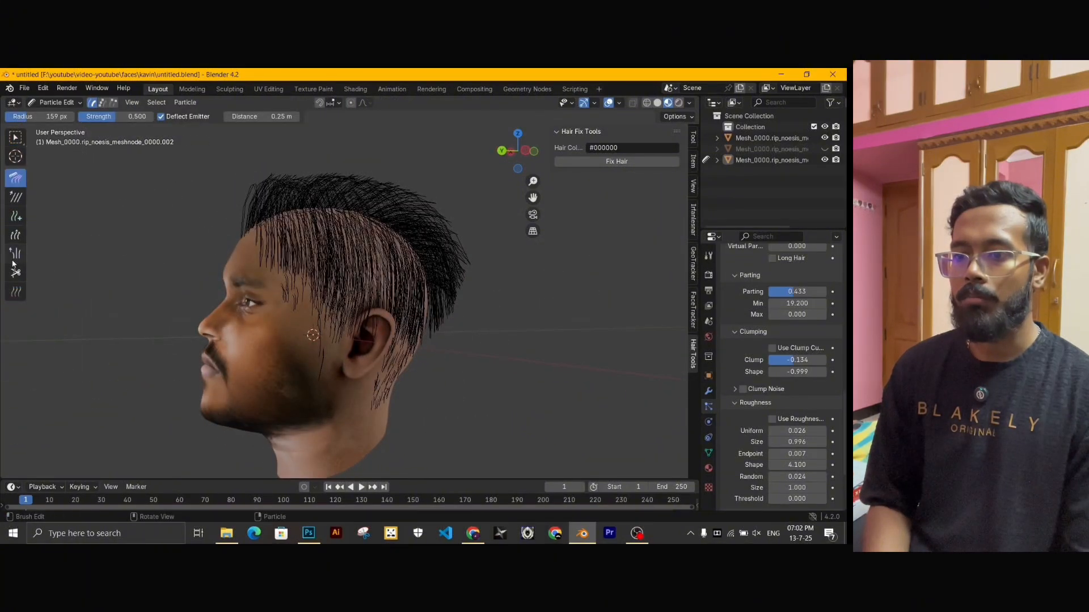
middle_drag(313, 390, 379, 396)
click(59, 103)
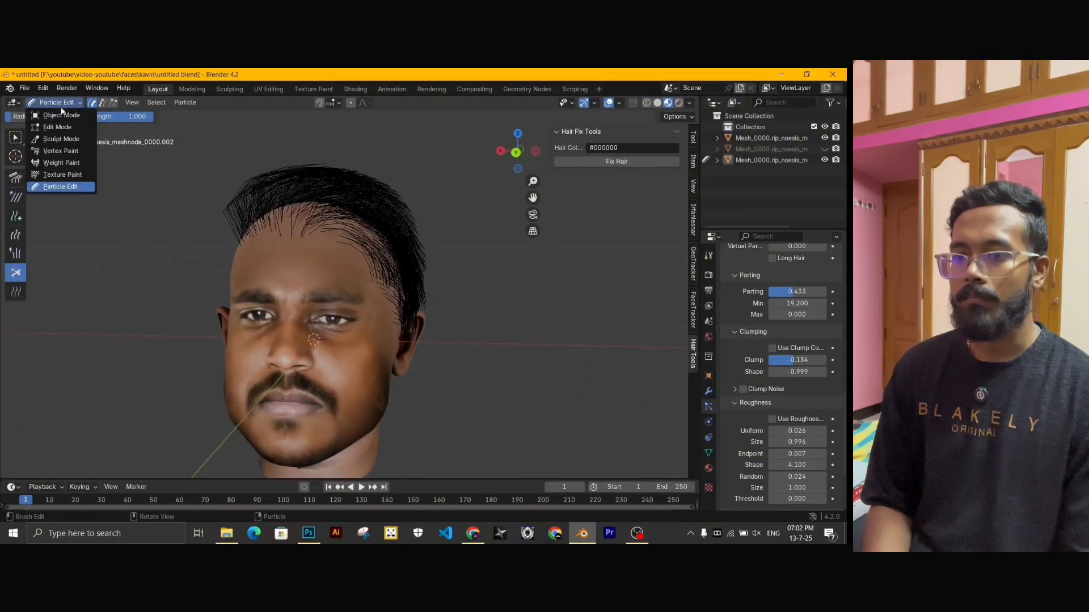
click(60, 115)
middle_drag(506, 340, 575, 369)
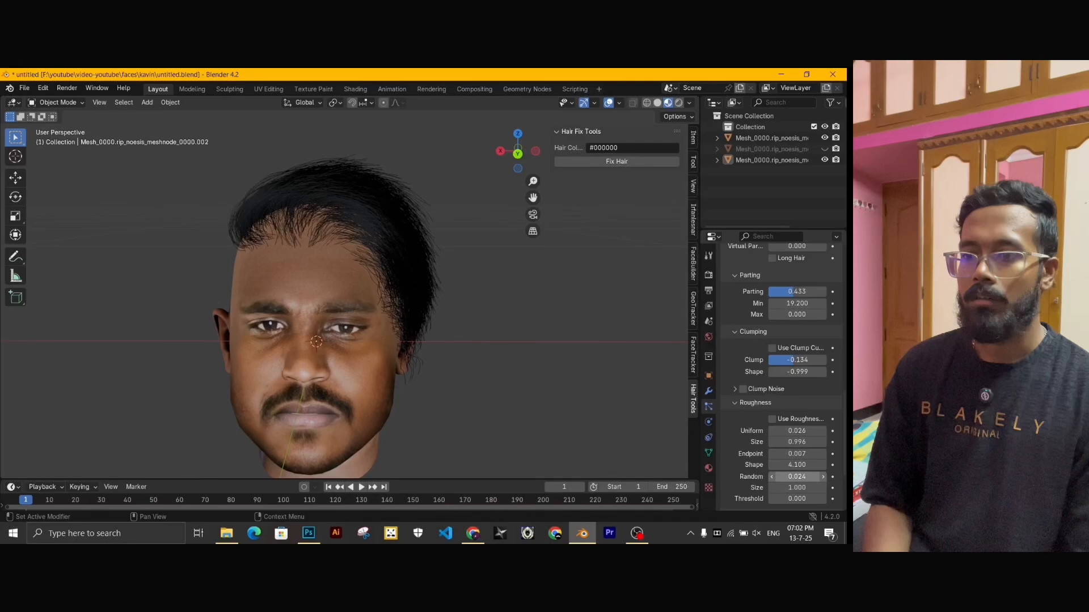
Set the roughness Size to 0.981 and Endpoint to 0.000, and fine-tune the Uniform and Random values.
drag(797, 477, 798, 442)
drag(797, 431, 785, 431)
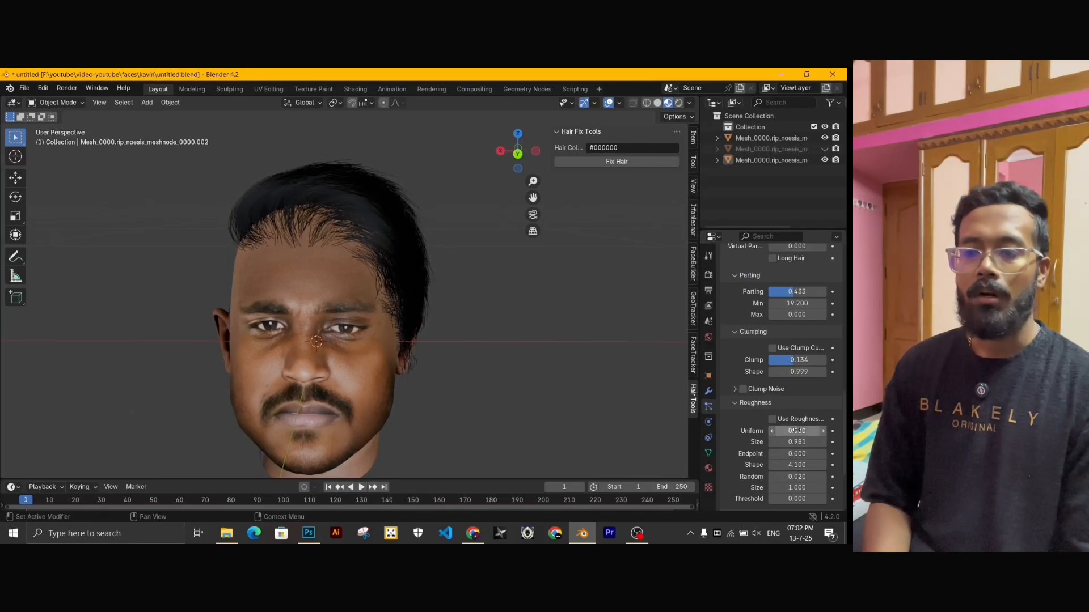
middle_drag(565, 382, 585, 382)
drag(782, 478, 789, 478)
middle_drag(562, 374, 132, 399)
Unhide the second separated head mesh, select it and add a particle system of type Hair to it.
click(825, 149)
click(789, 149)
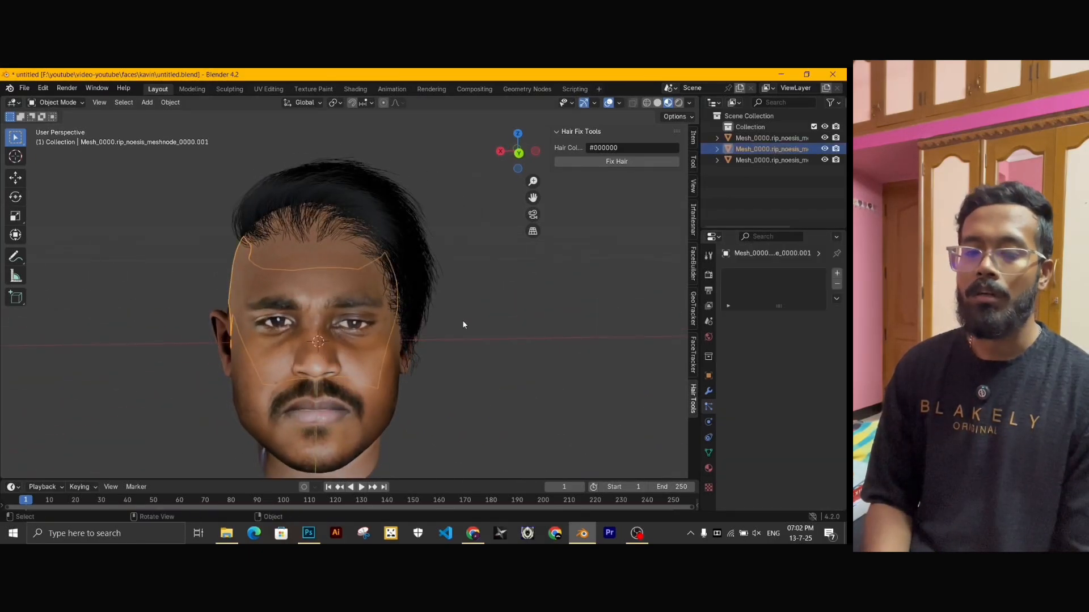
middle_drag(461, 320, 517, 333)
click(837, 274)
click(811, 333)
Give the second hair mesh the scalp's black hair material and show its particle settings.
click(391, 244)
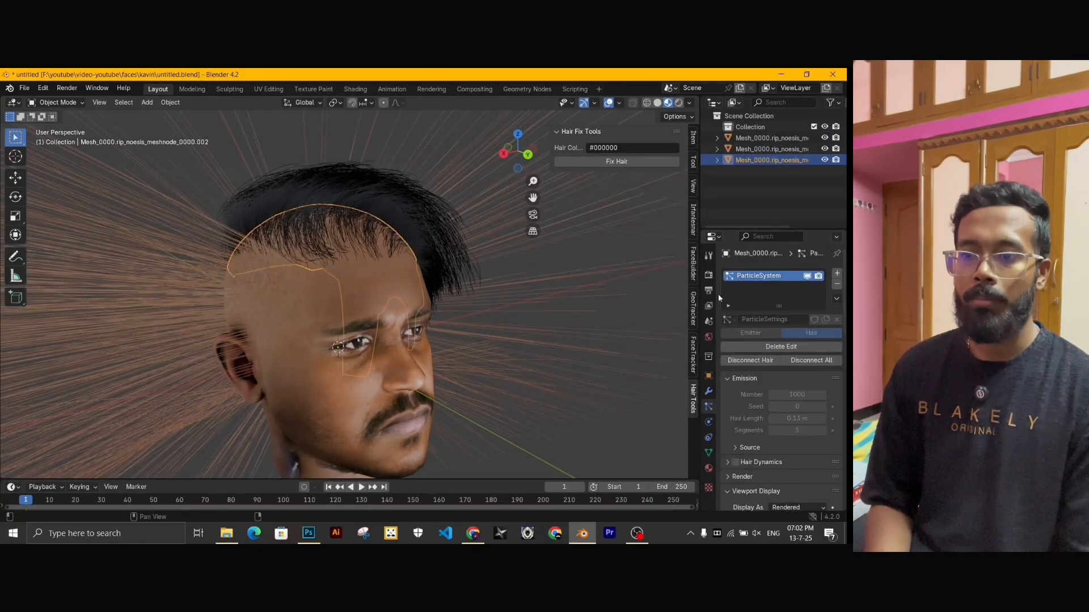
click(709, 468)
middle_drag(399, 326, 345, 331)
click(708, 406)
click(762, 149)
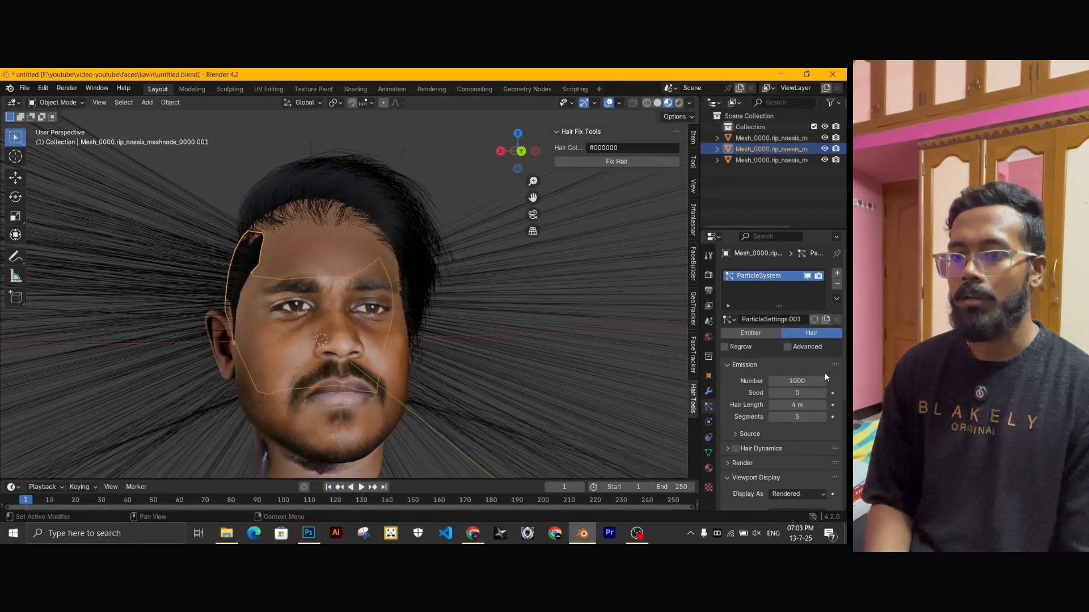
Set the side hair's Hair Length to 0.05 m, Seed to 45, Segments to 7 and Strand Steps to 3, with the emitter hidden.
drag(803, 405, 753, 405)
scroll(743, 459, down, 2)
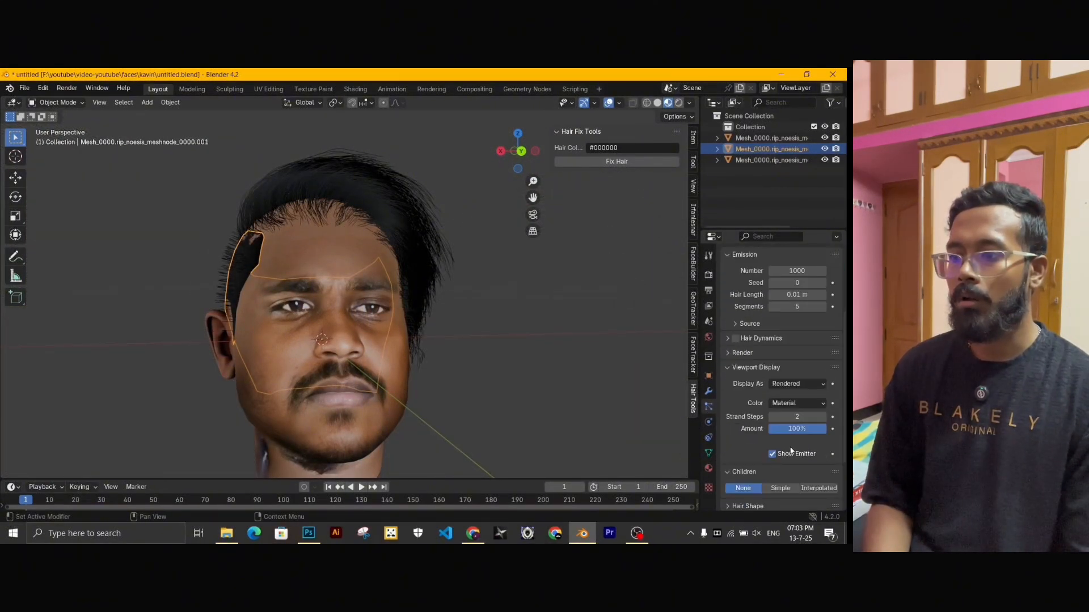
middle_drag(408, 326, 498, 324)
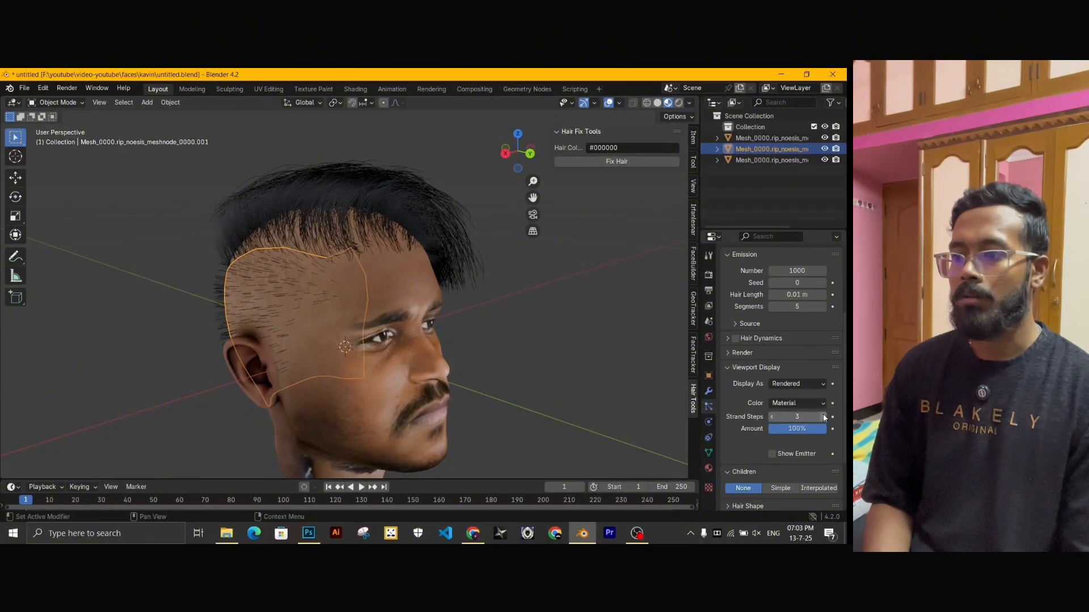
drag(791, 284, 813, 295)
middle_drag(494, 287, 445, 285)
In Particle Edit, comb the side hair down toward the head from the front with a 200 px Comb brush.
click(59, 104)
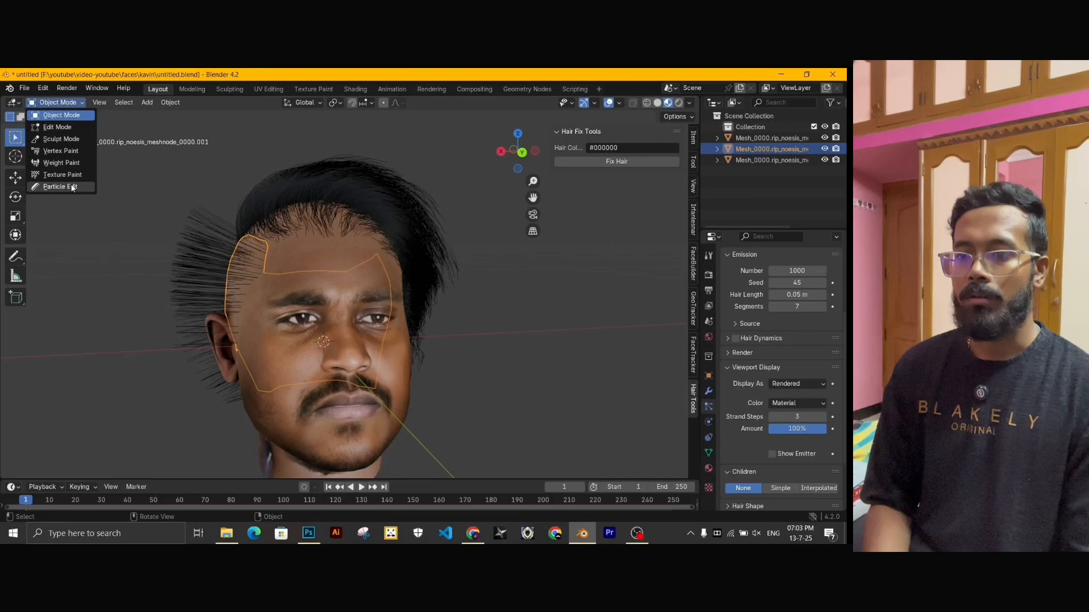
click(70, 186)
scroll(120, 233, down, 2)
key(f)
click(139, 231)
mouse_move(224, 241)
mouse_down()
mouse_move(214, 287)
mouse_move(249, 386)
mouse_up()
middle_drag(292, 303, 272, 301)
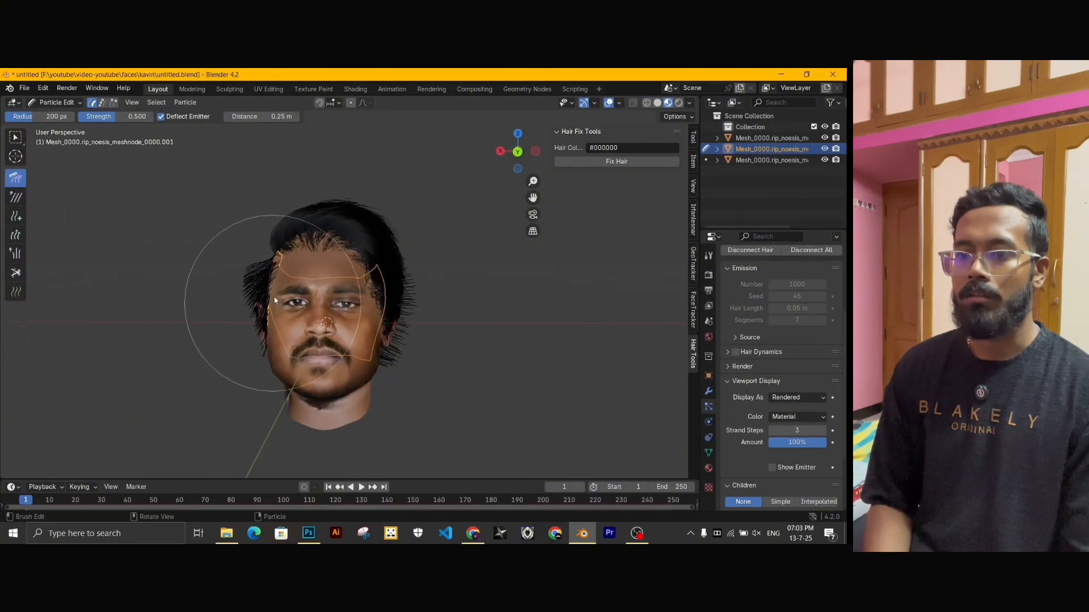
drag(273, 302, 261, 260)
middle_drag(271, 251, 259, 248)
middle_drag(229, 334, 275, 264)
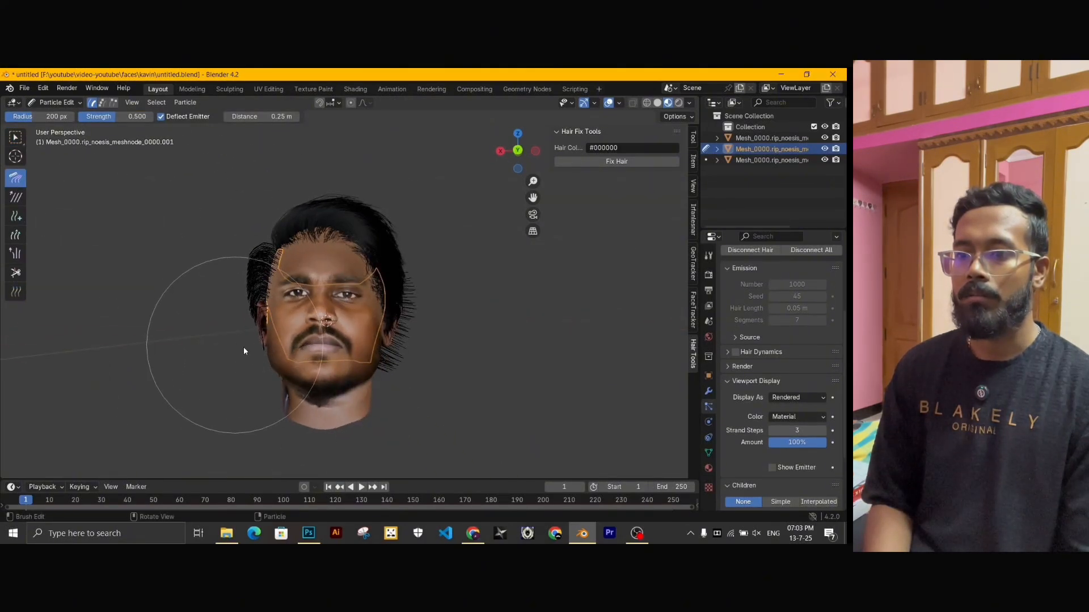
Comb the hair around and behind the ear on the side of the head so it follows the skull.
middle_drag(306, 352, 430, 369)
drag(315, 385, 367, 326)
mouse_move(230, 299)
mouse_down()
mouse_move(218, 352)
mouse_move(328, 316)
mouse_up()
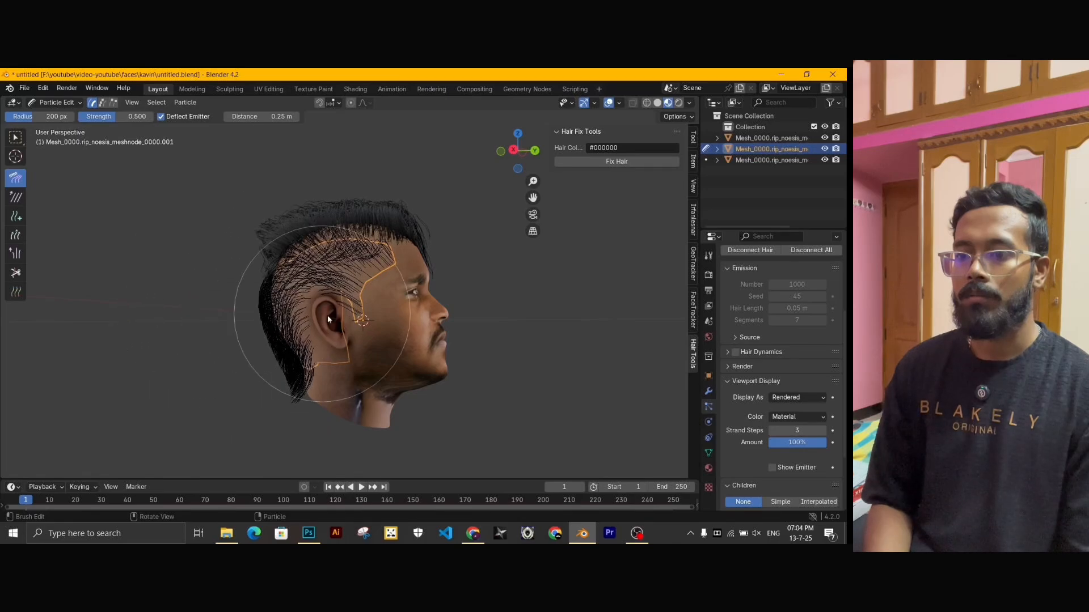
middle_drag(352, 316, 495, 323)
drag(299, 376, 457, 352)
Comb the hair on the opposite side and back of the head downward to the neck.
middle_drag(374, 372, 457, 369)
drag(440, 282, 364, 413)
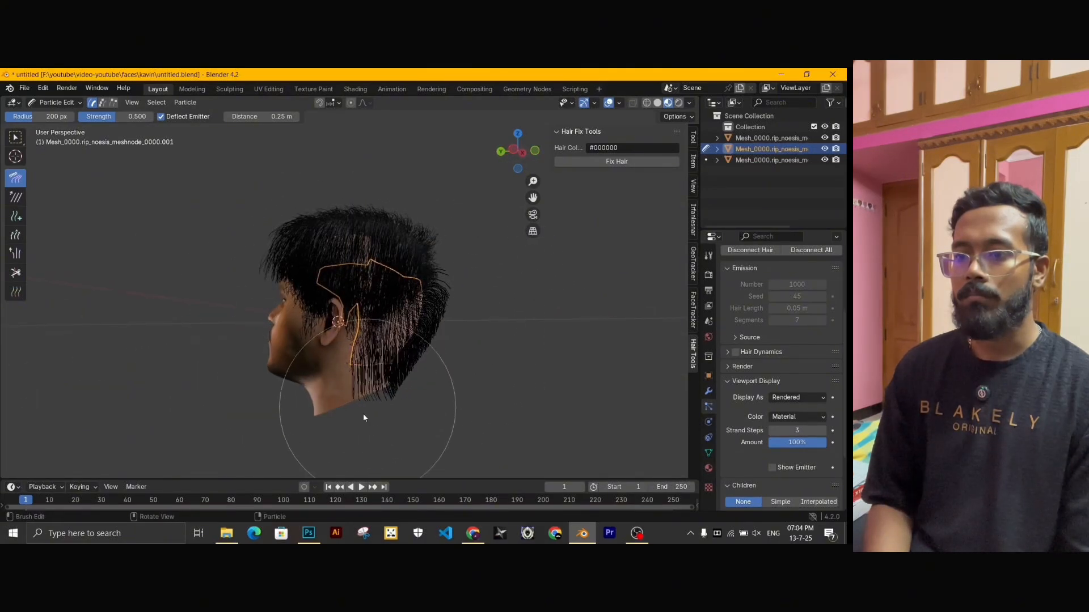
middle_drag(366, 381, 218, 374)
drag(426, 269, 367, 348)
middle_drag(372, 345, 488, 309)
drag(463, 314, 424, 404)
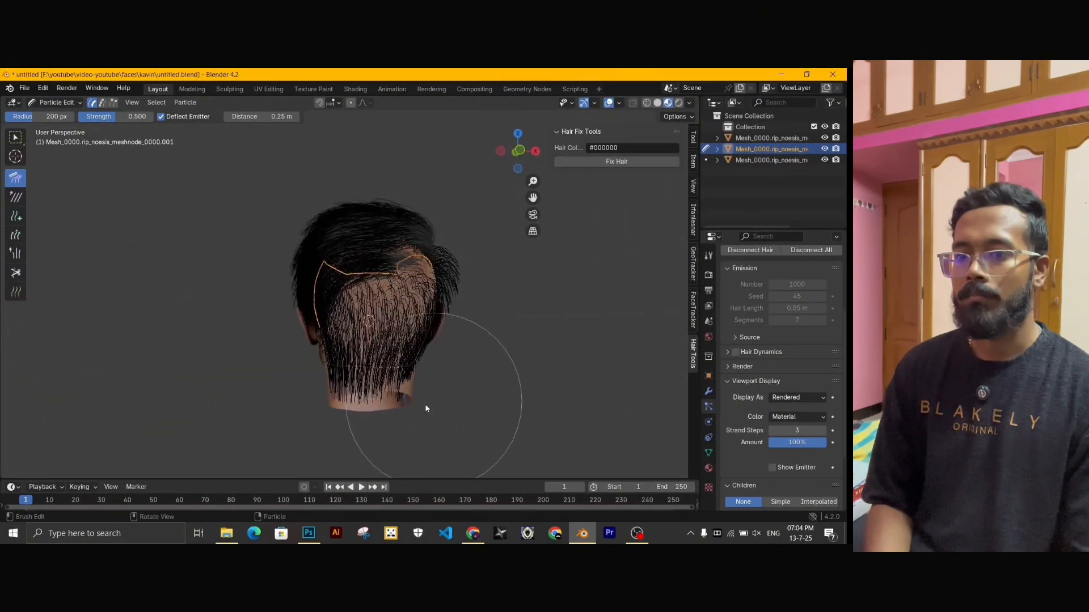
middle_drag(404, 406, 506, 301)
Shorten the long strands along the nape using the Length tool in Shrink mode at strength 0.396.
click(15, 233)
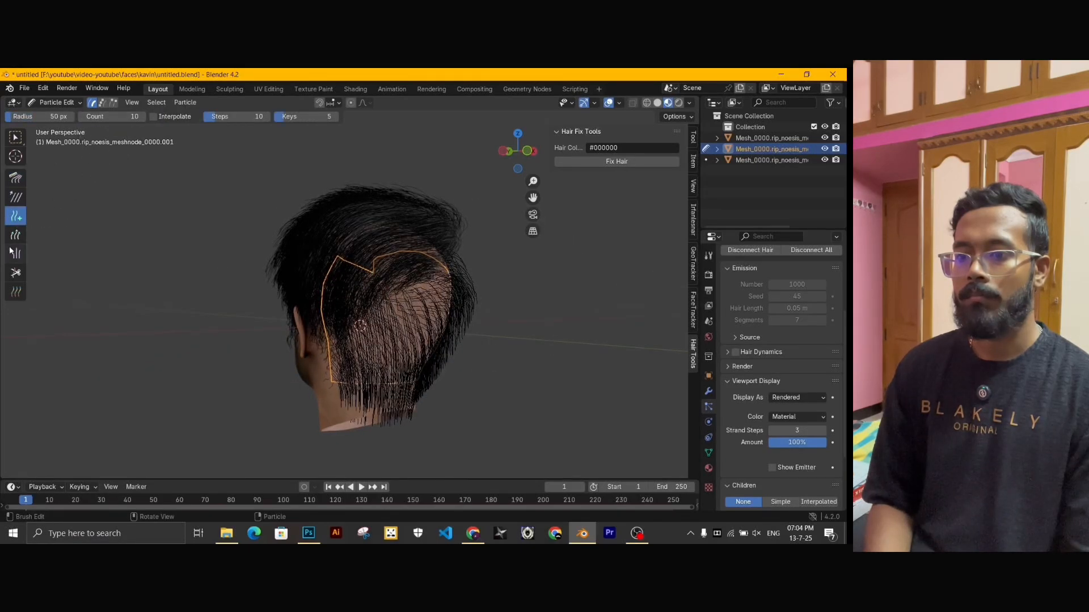
mouse_move(340, 317)
middle_down()
mouse_move(370, 328)
mouse_move(392, 396)
mouse_move(413, 410)
mouse_move(526, 417)
mouse_move(321, 353)
mouse_move(334, 343)
middle_up()
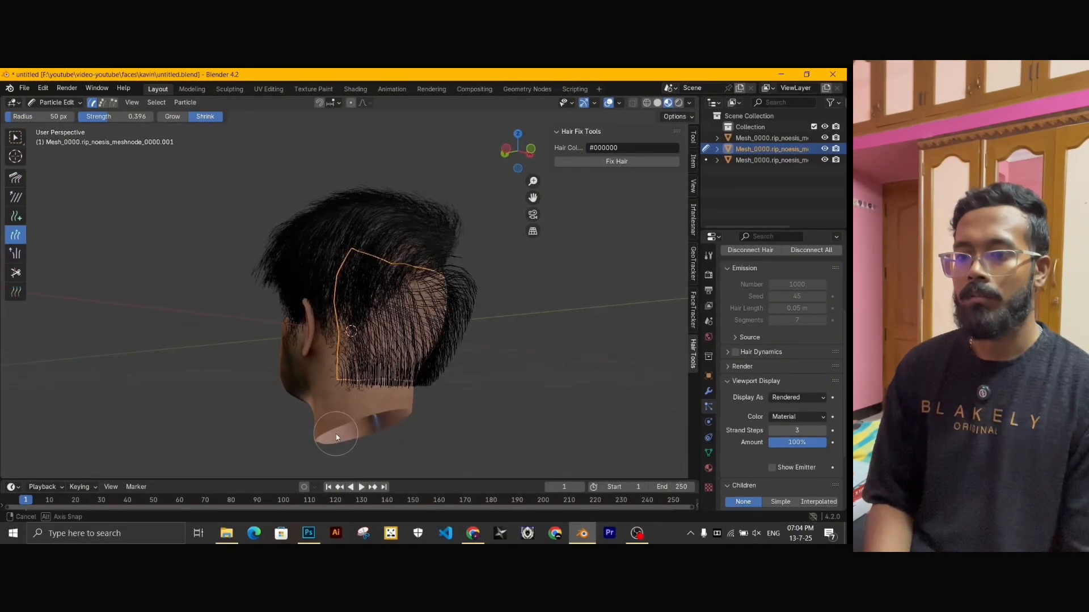
scroll(335, 343, down, 1)
drag(116, 117, 94, 116)
click(16, 178)
middle_drag(414, 370, 451, 369)
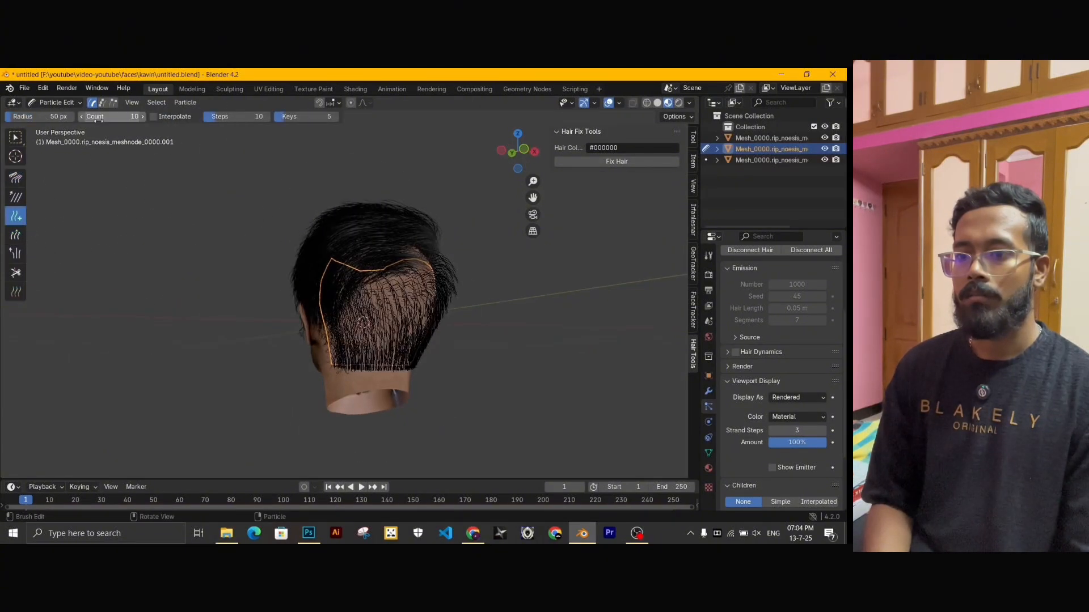
Trim the neckline hair further with the Length tool set to Shrink, radius 178 px and strength 0.182.
click(15, 235)
drag(133, 117, 121, 117)
drag(40, 117, 58, 117)
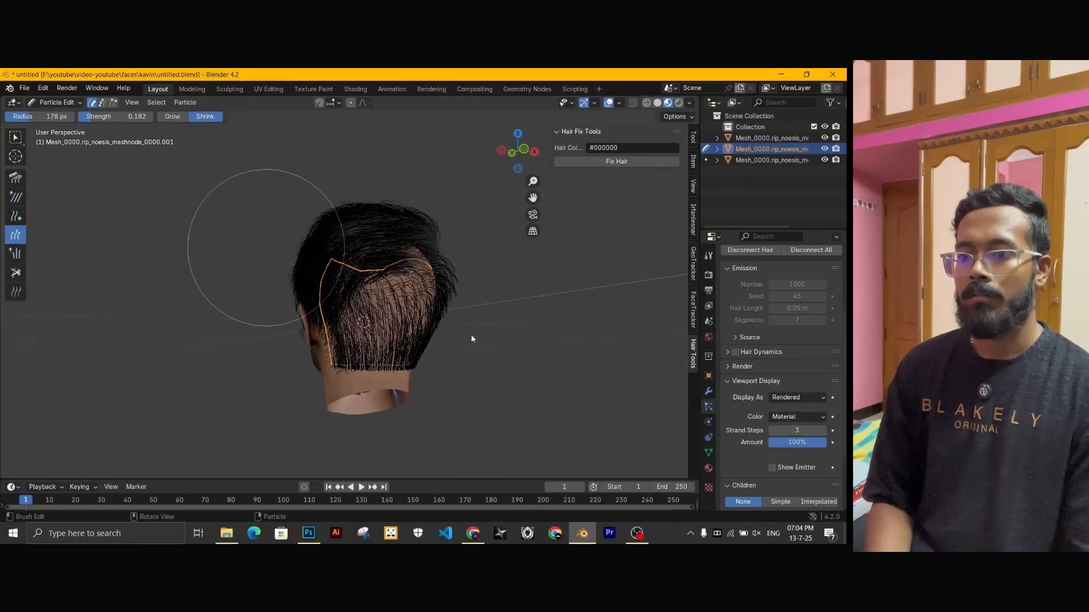
middle_drag(427, 369, 264, 399)
middle_drag(438, 396, 321, 411)
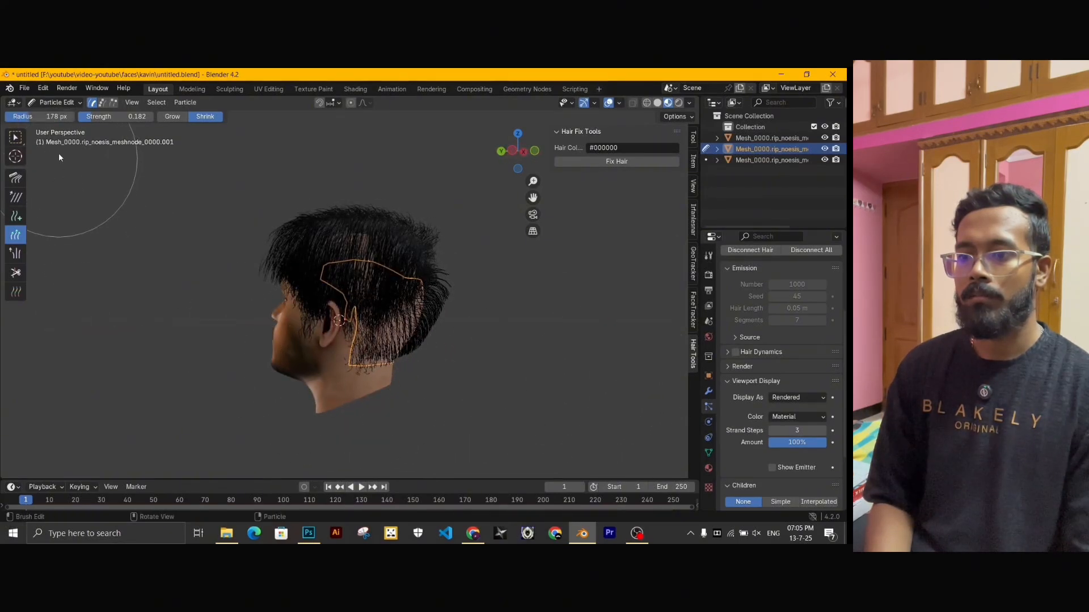
In Object Mode, give the side hair Interpolated children, adjust their display amount and set the roughness Random to 0.026.
click(59, 104)
click(58, 117)
middle_drag(485, 377, 130, 385)
scroll(817, 420, down, 5)
click(819, 413)
scroll(291, 296, up, 2)
mouse_move(291, 295)
middle_down()
mouse_move(334, 305)
mouse_move(293, 326)
mouse_move(292, 302)
middle_up()
drag(821, 427, 815, 427)
click(772, 426)
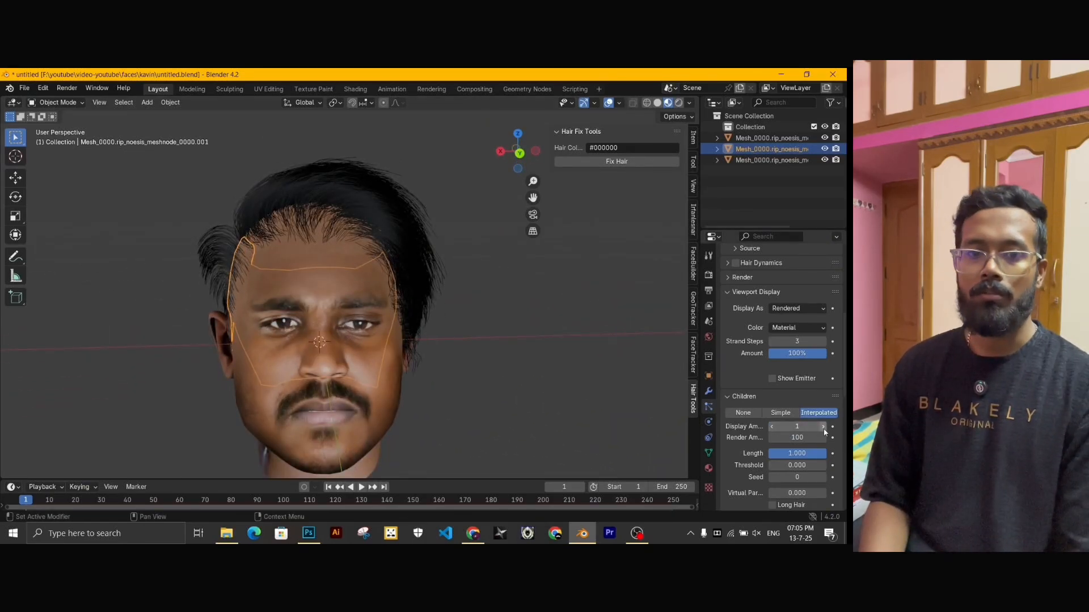
click(823, 427)
scroll(794, 438, down, 10)
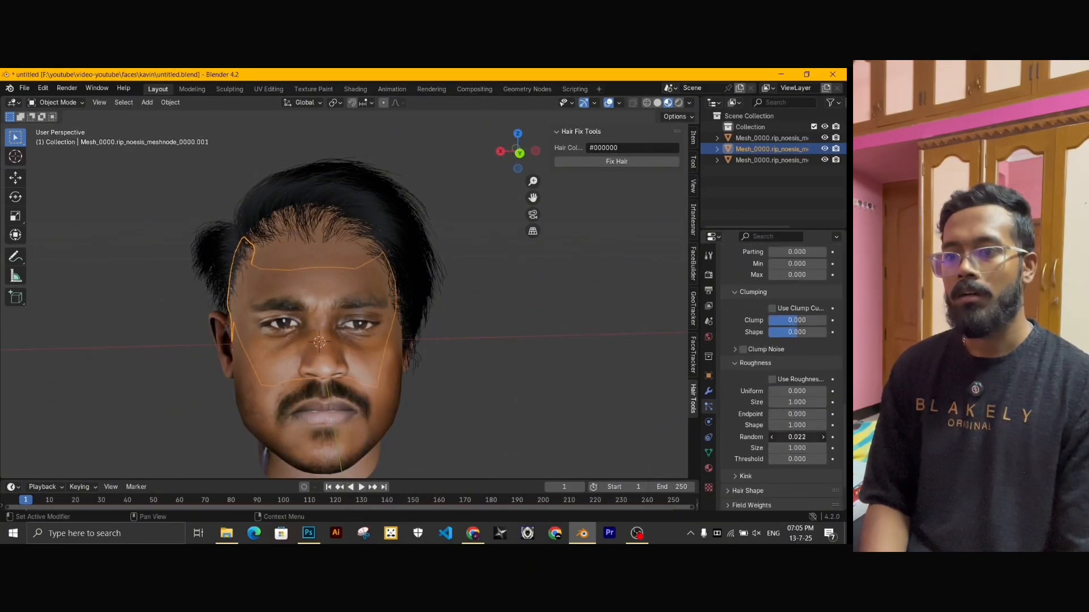
Go back into Particle Edit and comb the protruding side hair beside the temple closer to the head.
click(57, 102)
click(62, 192)
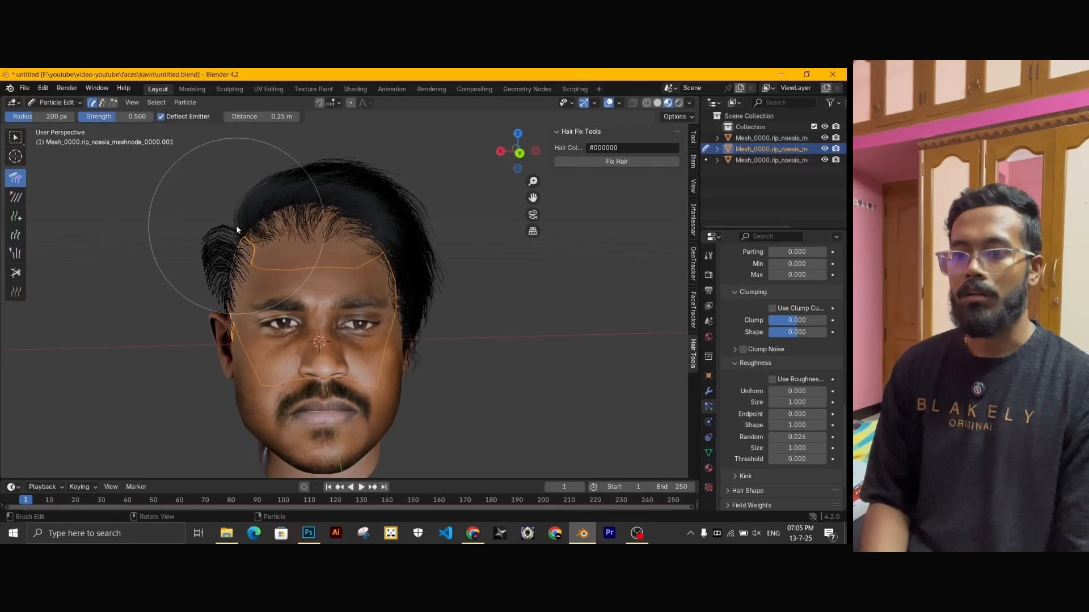
mouse_move(236, 225)
middle_down()
mouse_move(211, 230)
mouse_move(202, 247)
mouse_move(215, 244)
middle_up()
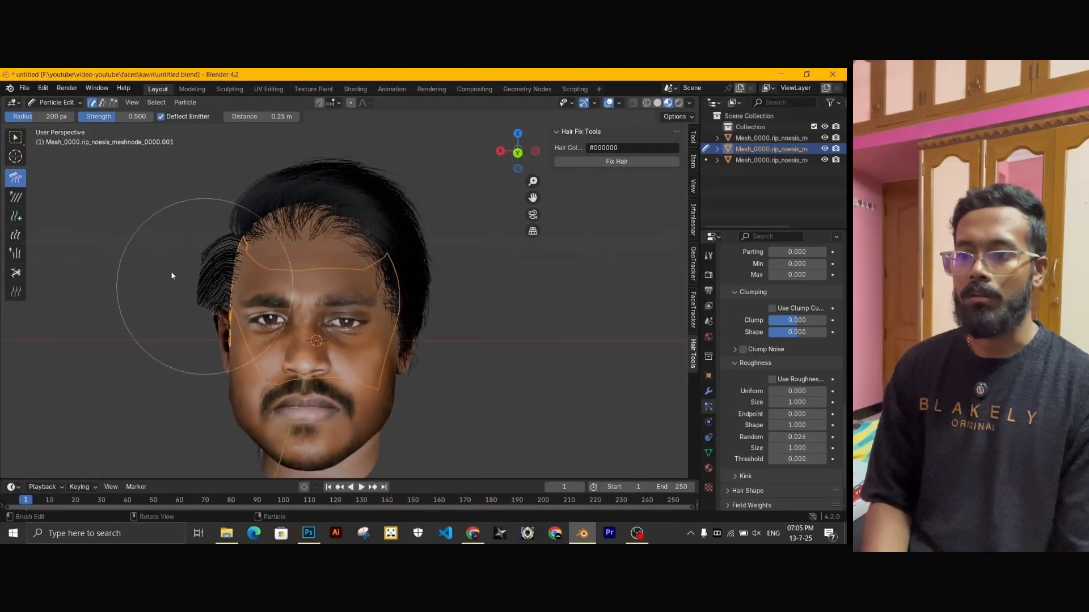
mouse_move(232, 287)
middle_down()
mouse_move(243, 267)
mouse_move(455, 295)
mouse_move(485, 340)
mouse_move(165, 295)
middle_up()
middle_drag(231, 295, 210, 278)
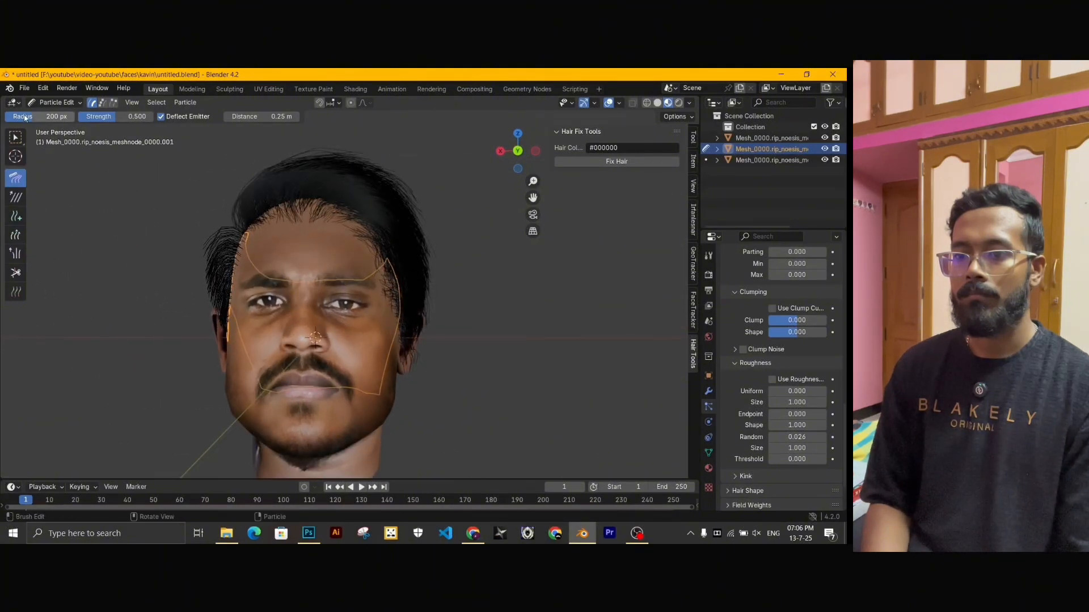
Reduce the Comb brush radius to 135 px and refine the strands around the temple and above the ear.
drag(24, 117, 15, 117)
mouse_move(231, 248)
middle_down()
mouse_move(283, 268)
mouse_move(243, 267)
middle_up()
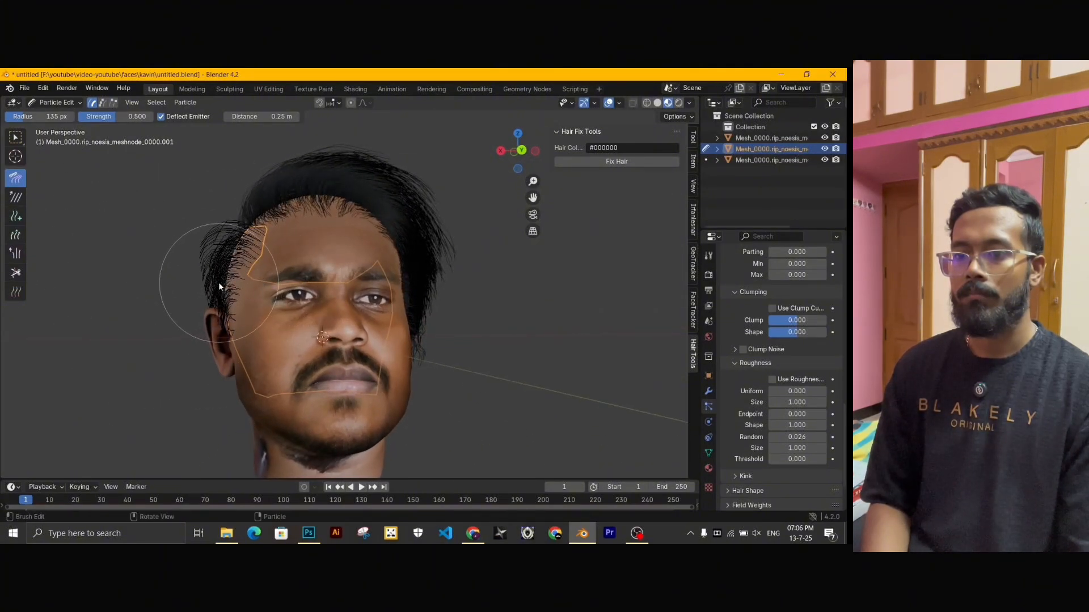
drag(206, 200, 174, 294)
middle_drag(204, 316, 297, 340)
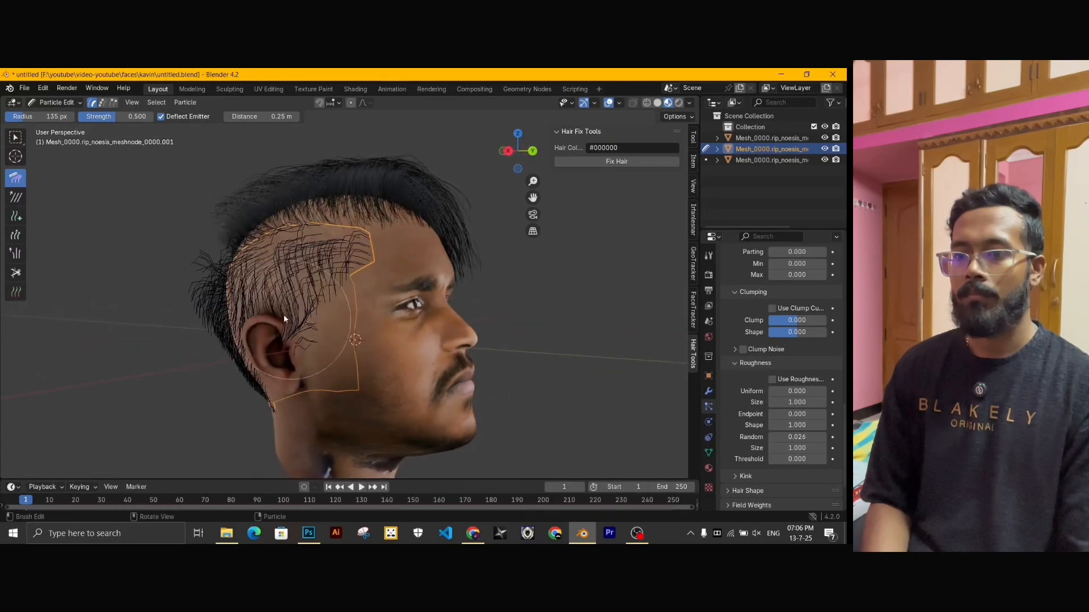
mouse_move(306, 348)
mouse_down()
mouse_move(331, 367)
mouse_move(300, 392)
mouse_move(290, 352)
mouse_up()
middle_drag(296, 370, 238, 387)
drag(229, 257, 246, 236)
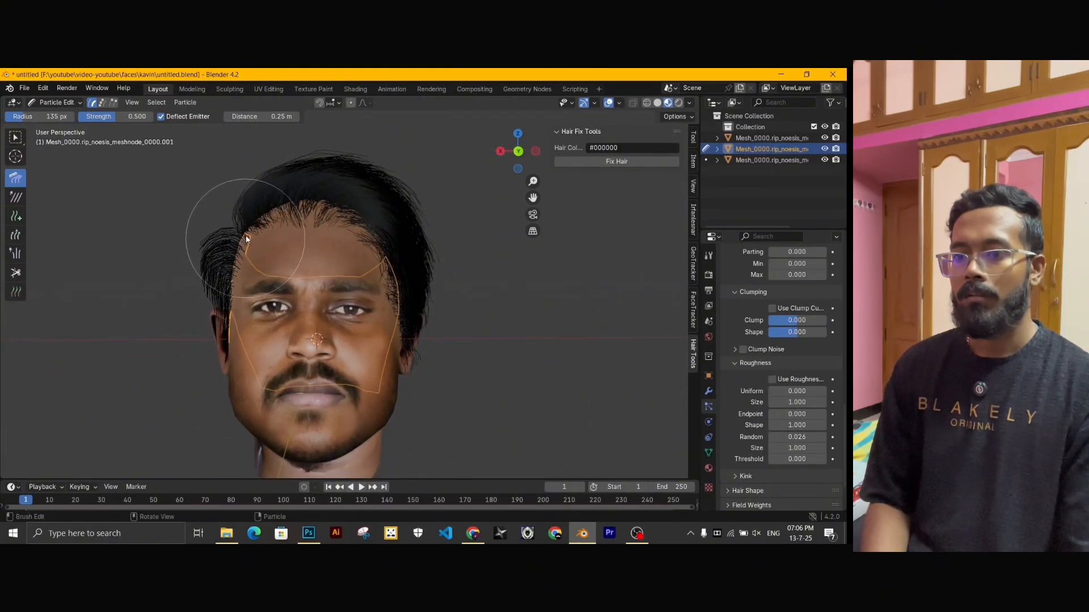
middle_drag(284, 280, 300, 286)
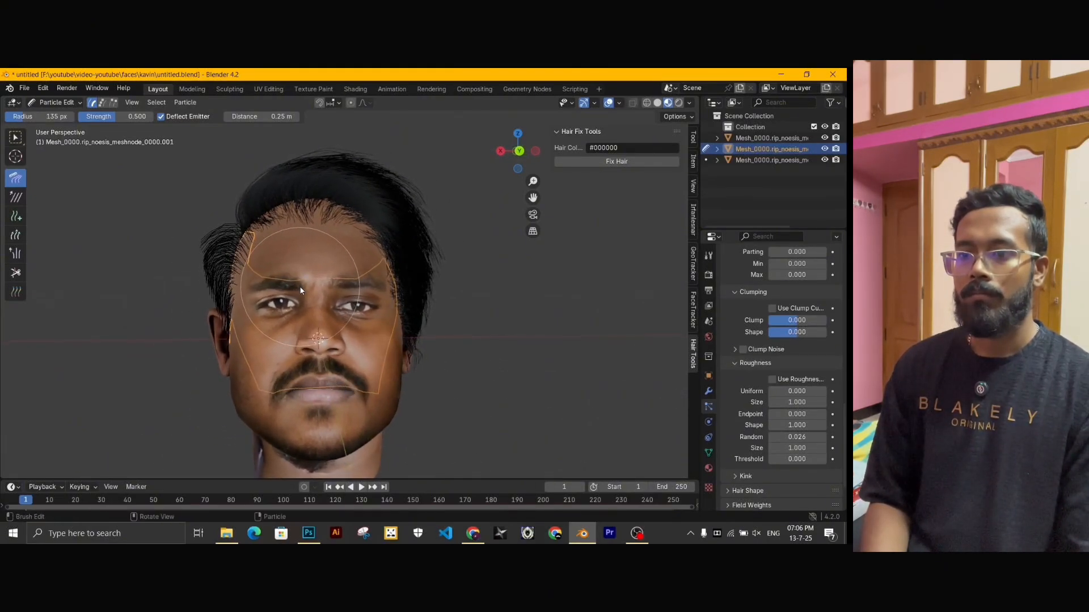
Return to Object Mode, deselect the hair mesh and check the finished hairstyle from the front.
click(55, 102)
click(49, 116)
click(517, 333)
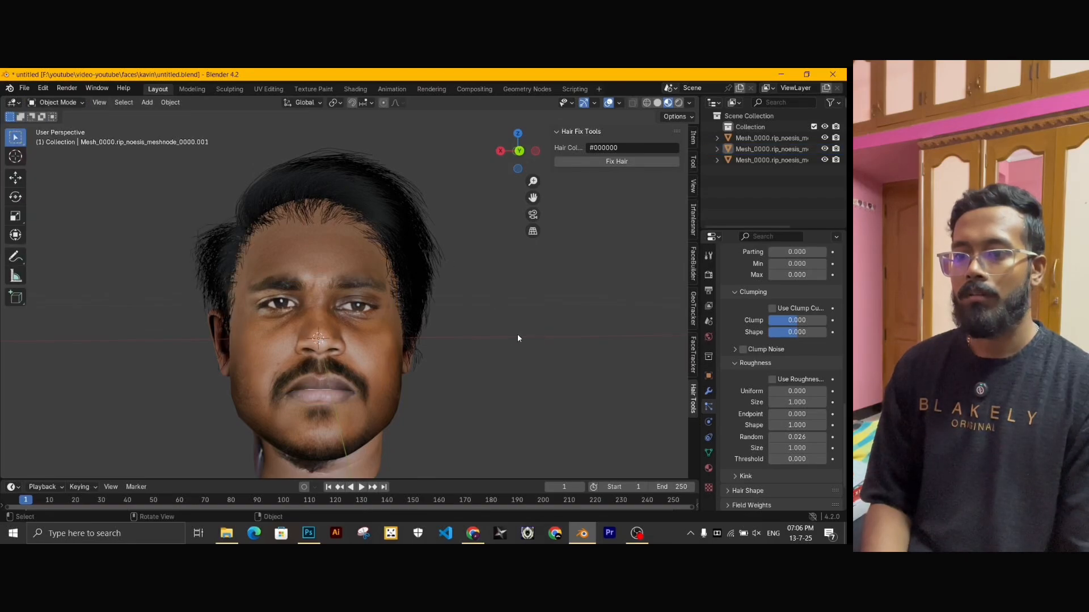
middle_drag(517, 333, 401, 343)
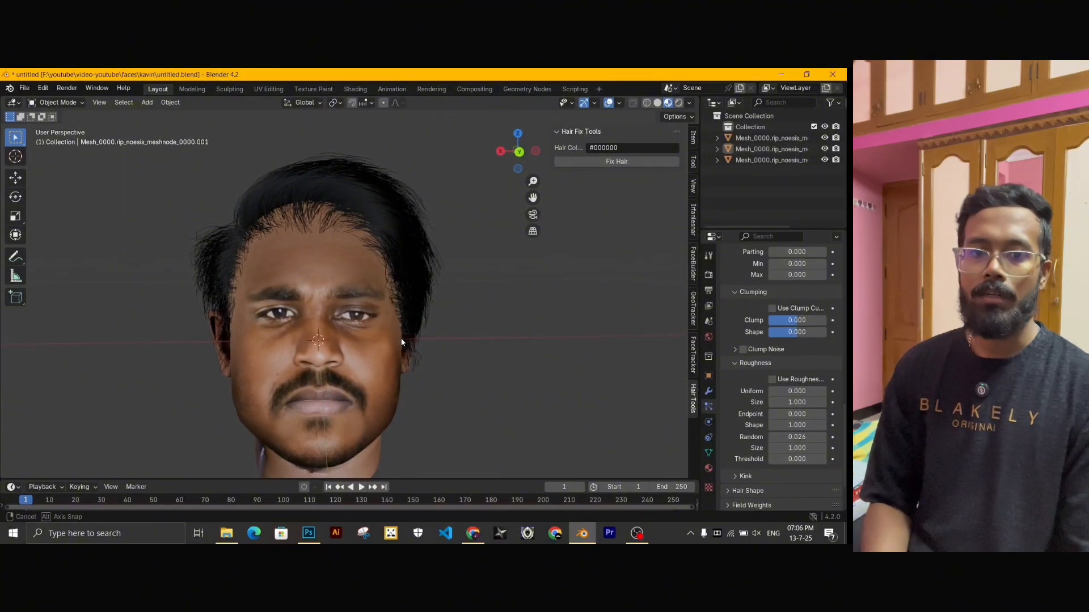
middle_drag(423, 307, 422, 320)
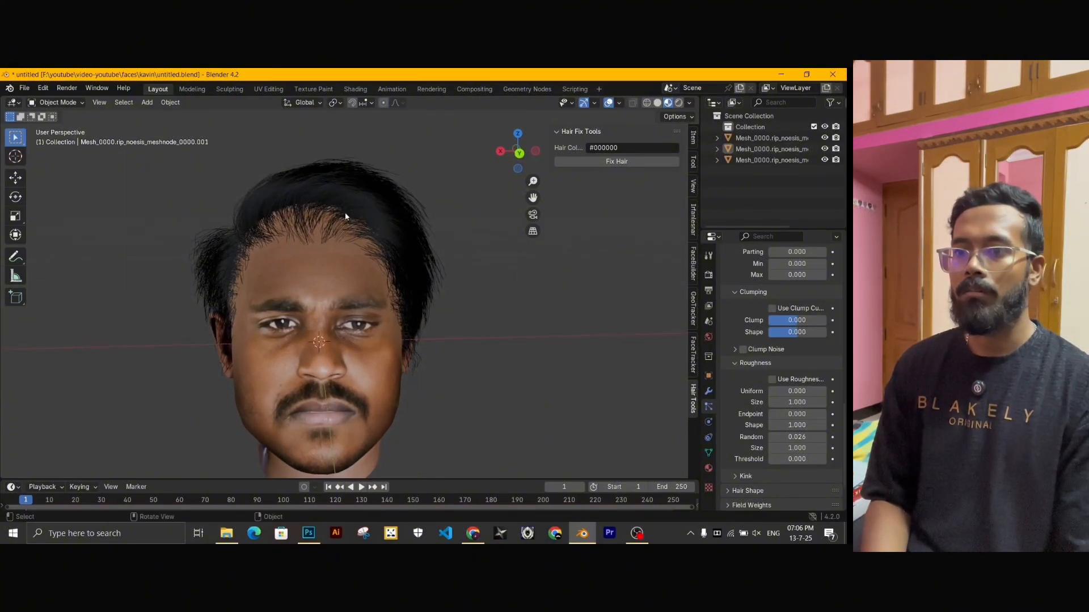
Switch to the Texture Paint workspace, frame the head from the front and display it in Material Preview shading.
click(304, 89)
scroll(527, 342, up, 11)
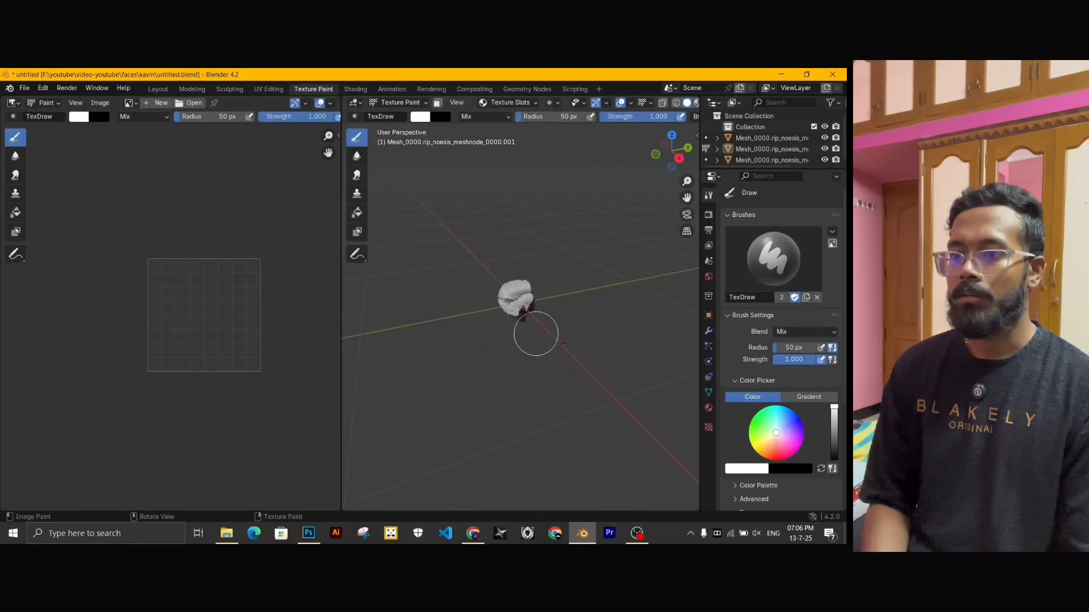
mouse_move(567, 346)
middle_down()
mouse_move(527, 322)
mouse_move(538, 320)
middle_up()
scroll(538, 318, up, 5)
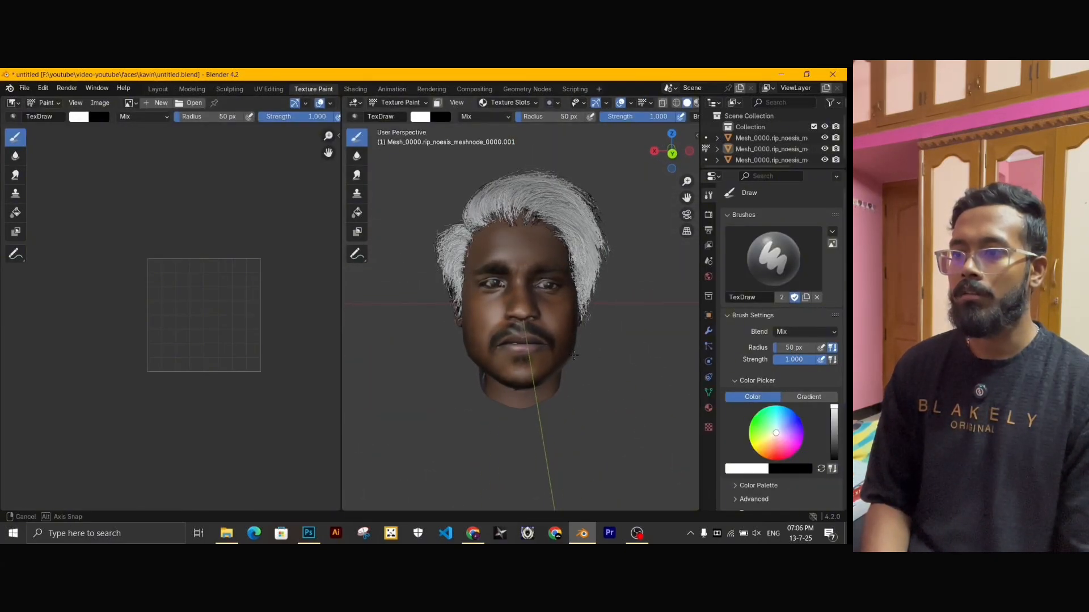
scroll(652, 116, down, 3)
scroll(655, 107, down, 2)
click(667, 103)
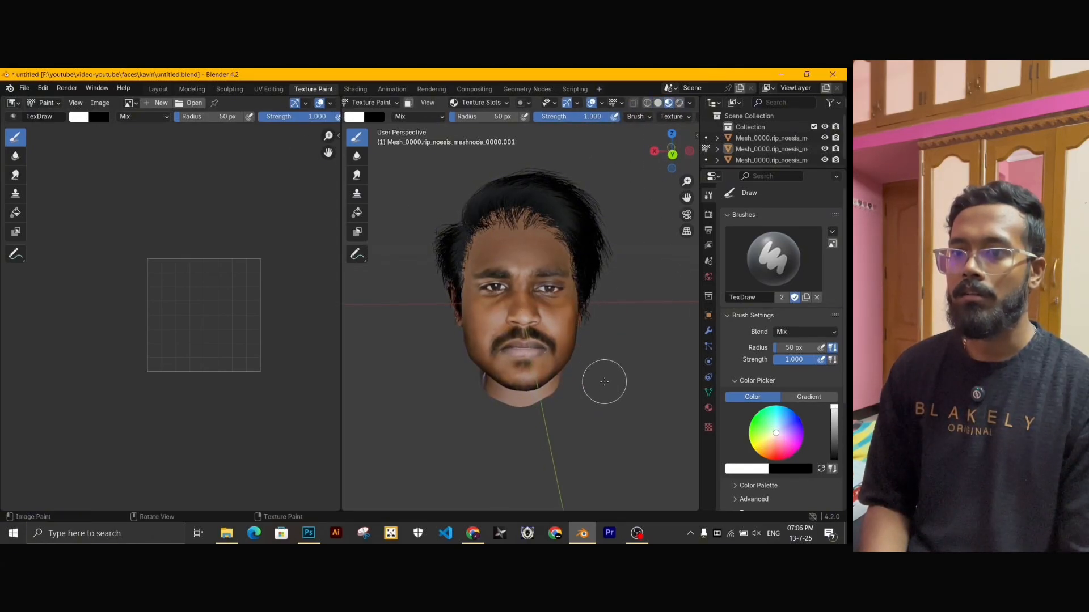
Save the project to untitled.blend and keep the head framed from the front for painting.
key(ctrl+s)
scroll(607, 378, up, 1)
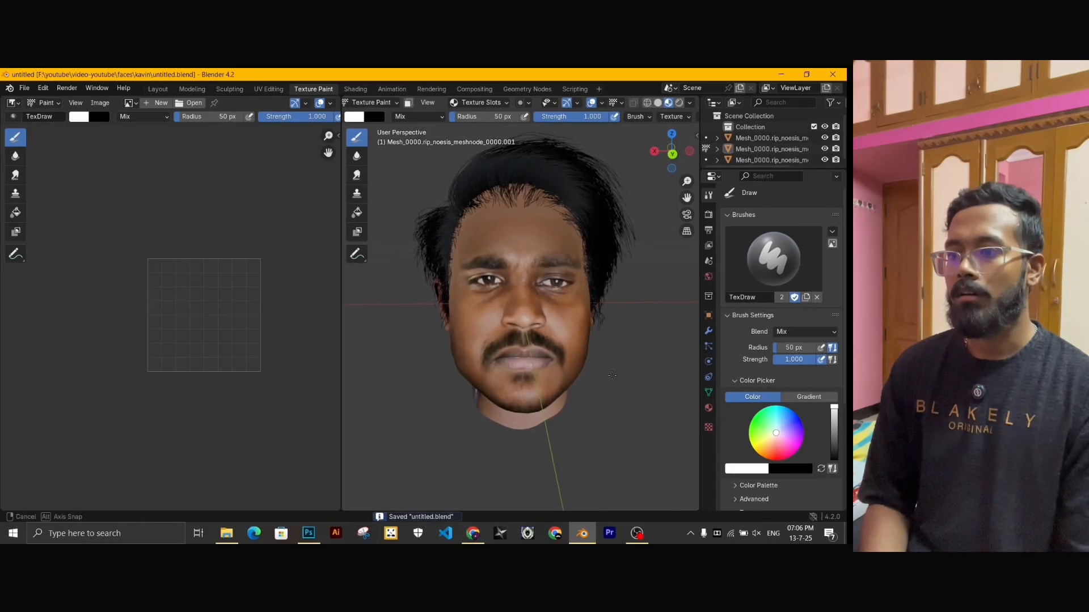
scroll(605, 345, down, 3)
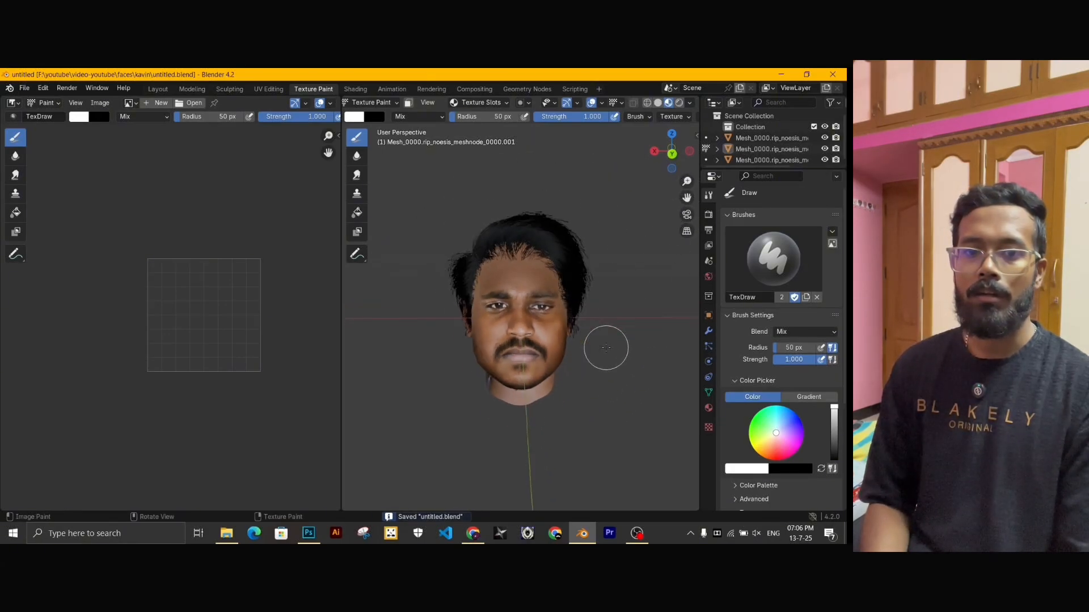
scroll(606, 342, up, 1)
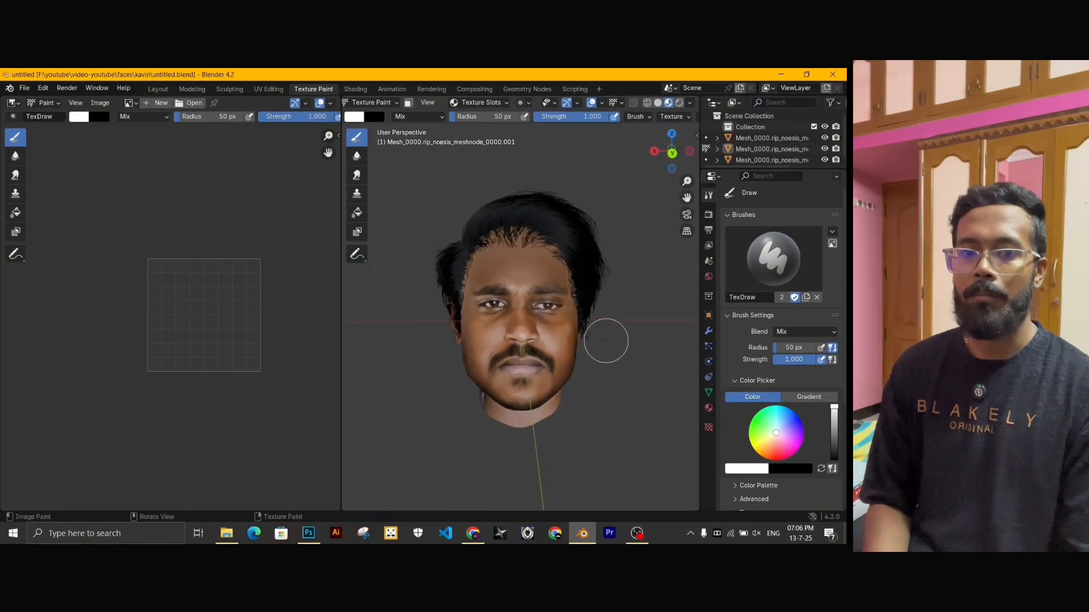
Create a new brush texture and load the portrait PNG whose file name ends in _st as its image.
click(709, 409)
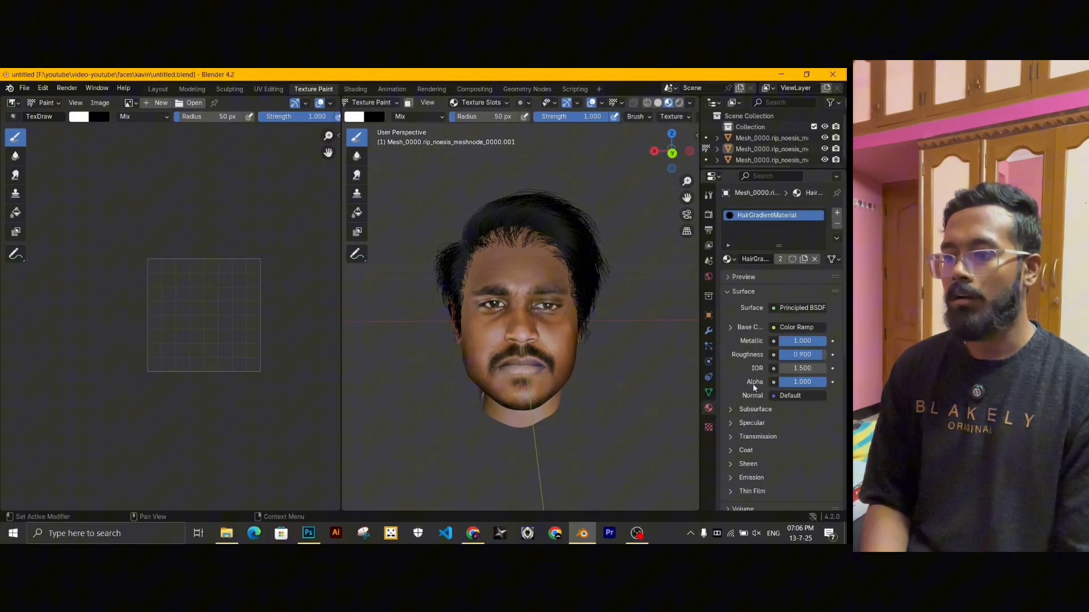
click(708, 428)
click(772, 228)
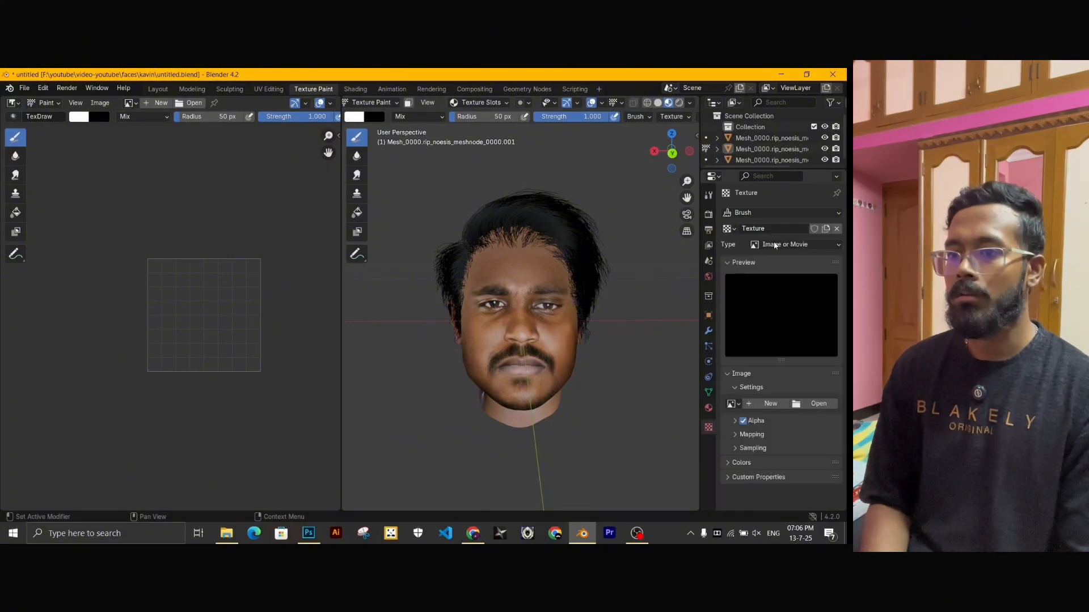
click(801, 404)
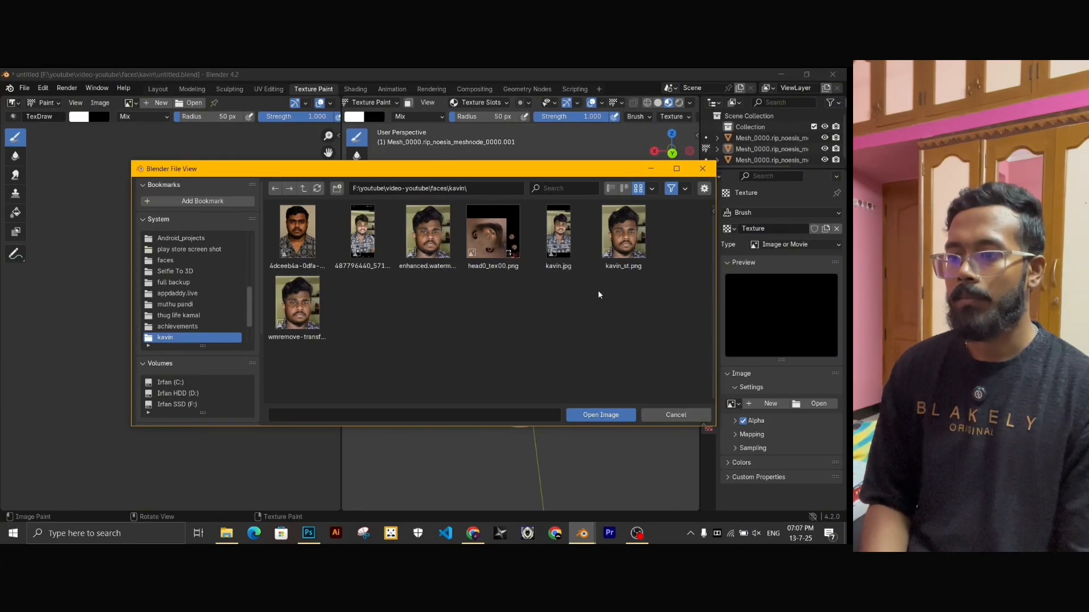
click(624, 238)
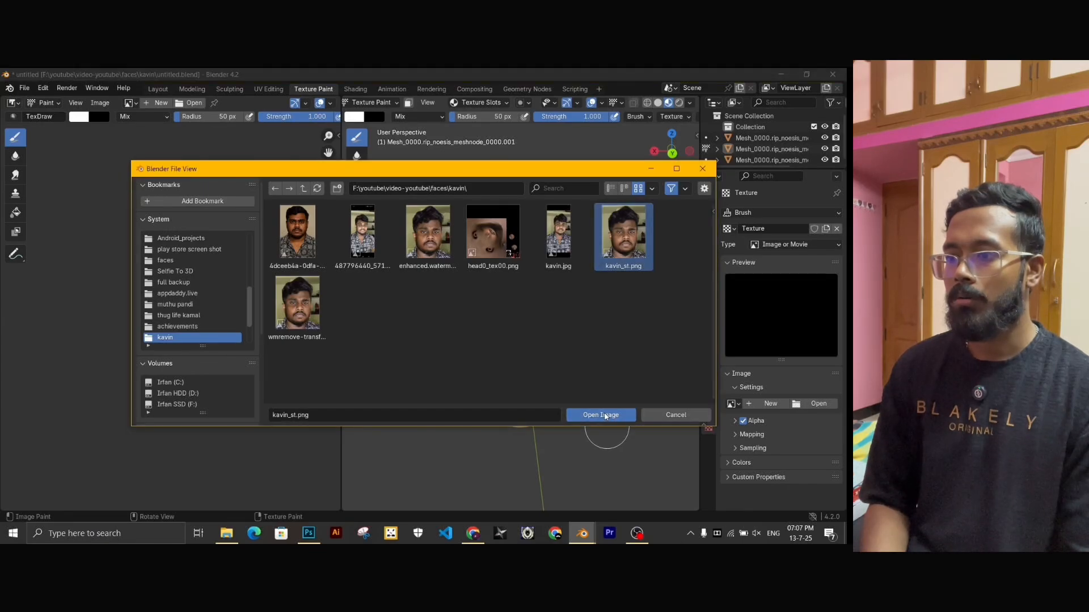
click(600, 414)
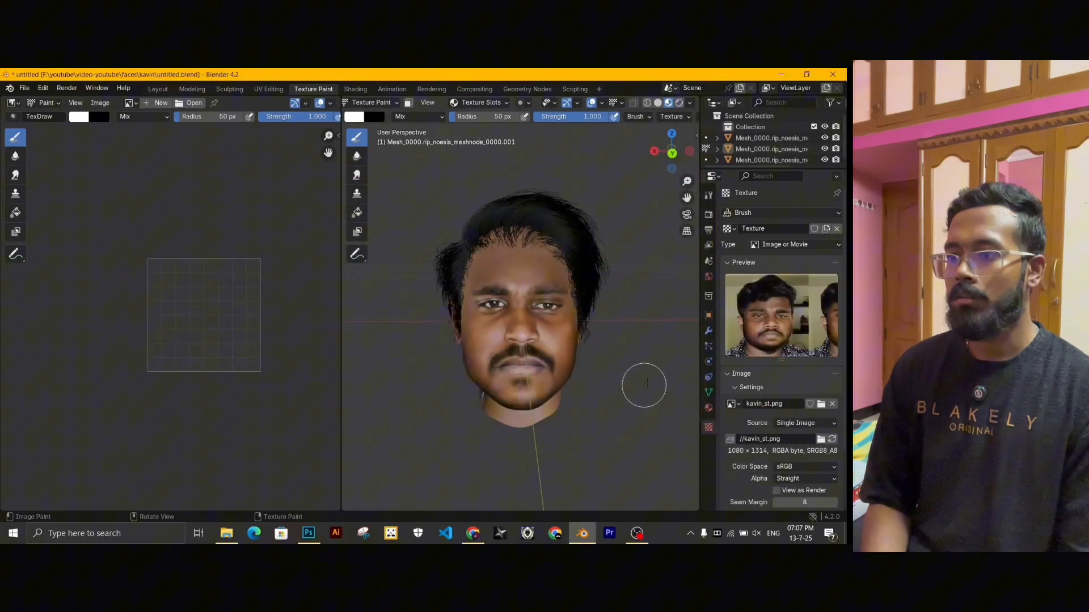
Set the TexDraw brush's portrait texture to Stencil mapping.
click(709, 196)
scroll(746, 410, down, 5)
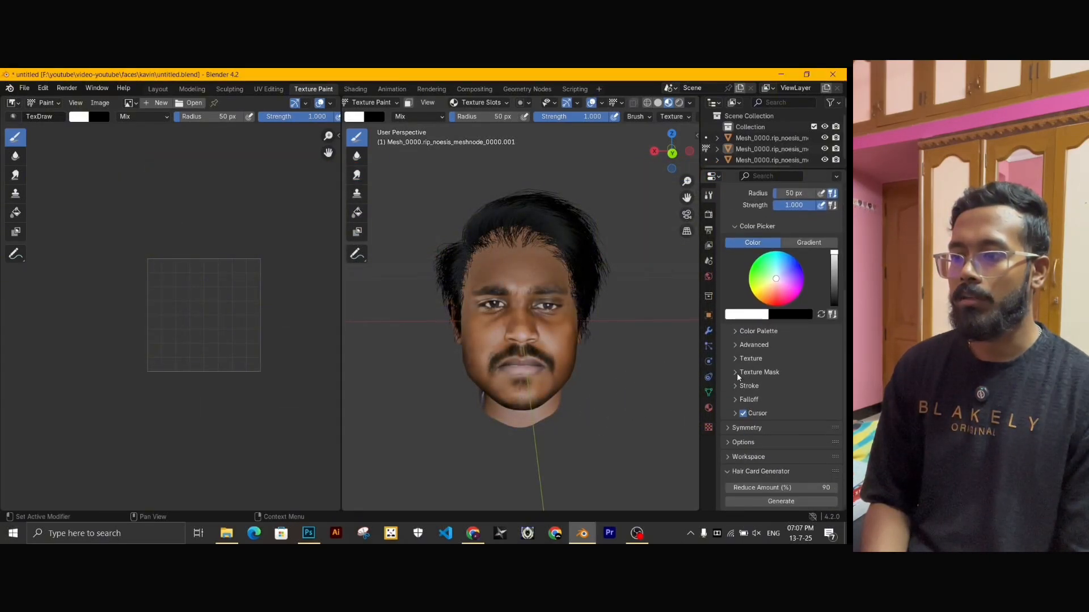
click(736, 373)
scroll(738, 449, down, 6)
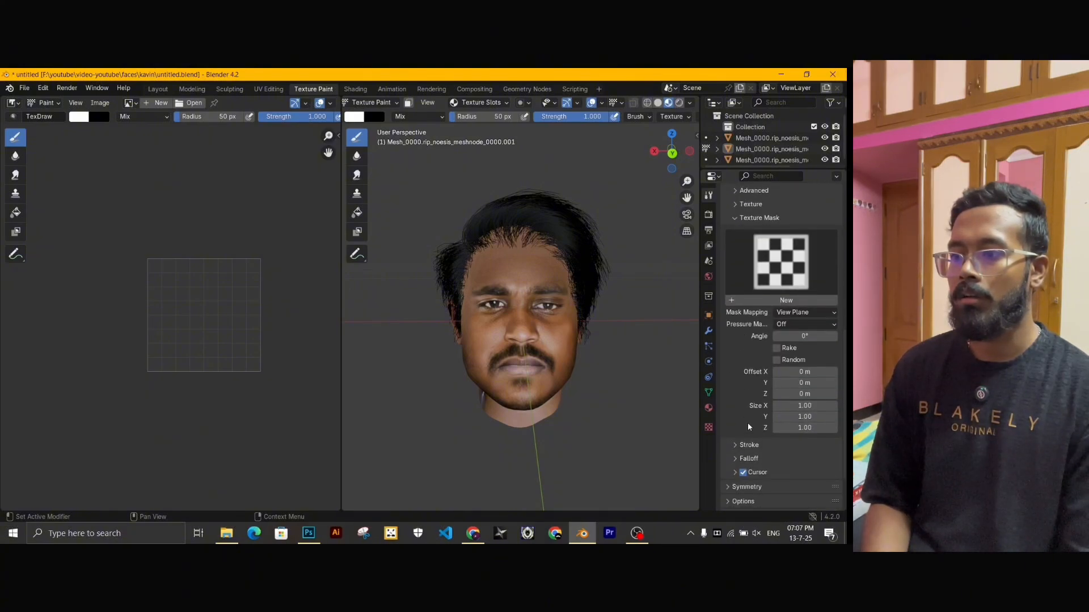
click(732, 220)
click(737, 361)
scroll(764, 369, down, 5)
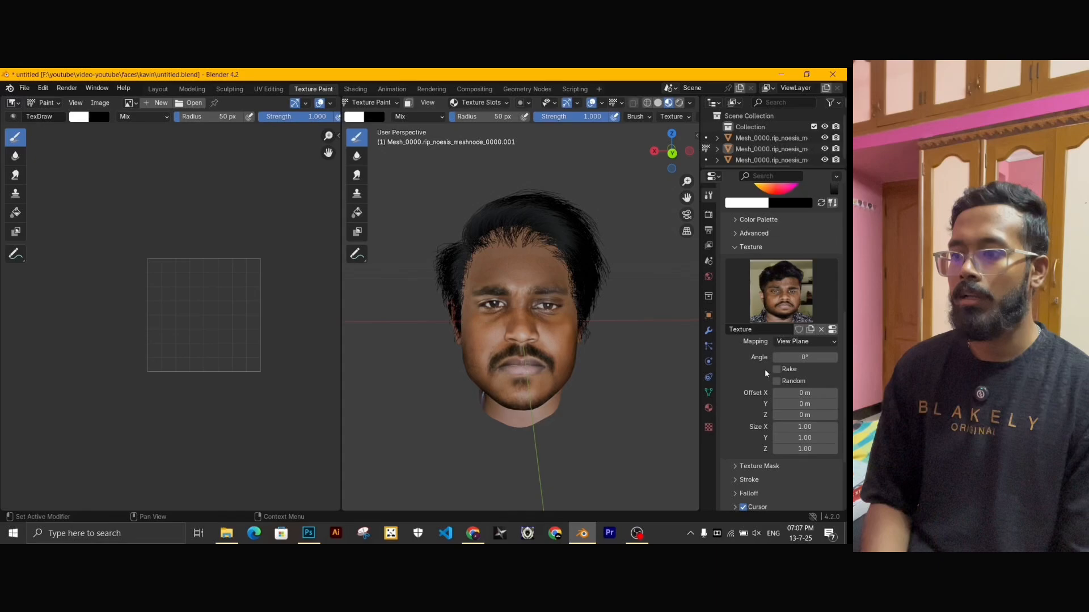
click(794, 341)
click(787, 395)
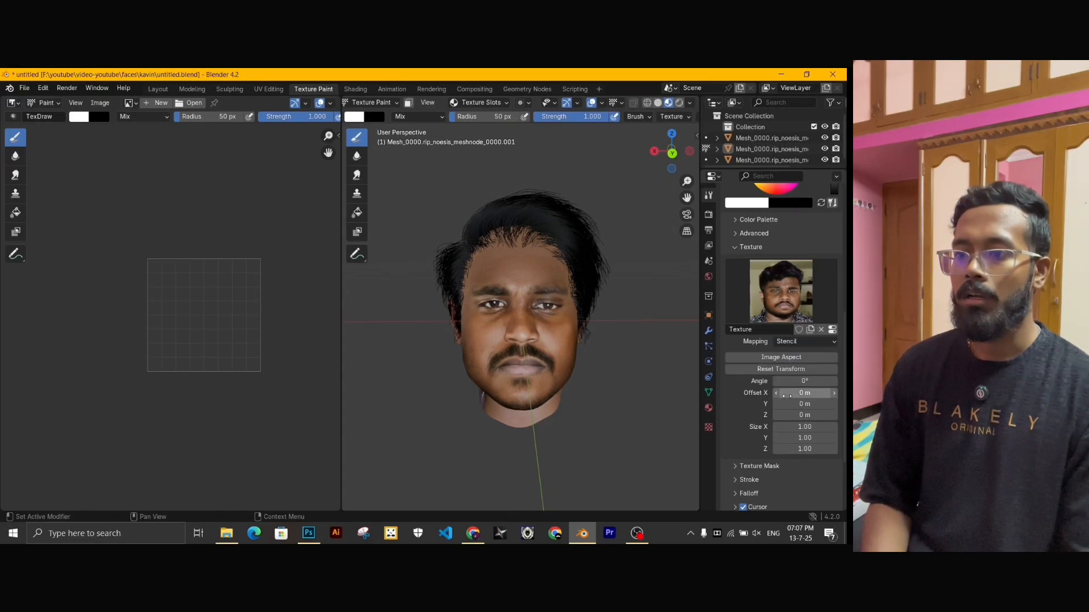
Match the stencil to the image aspect and align the portrait over the face in the Back Orthographic view.
mouse_move(432, 393)
right_down()
mouse_move(535, 289)
mouse_move(529, 318)
mouse_move(514, 316)
right_up()
click(781, 357)
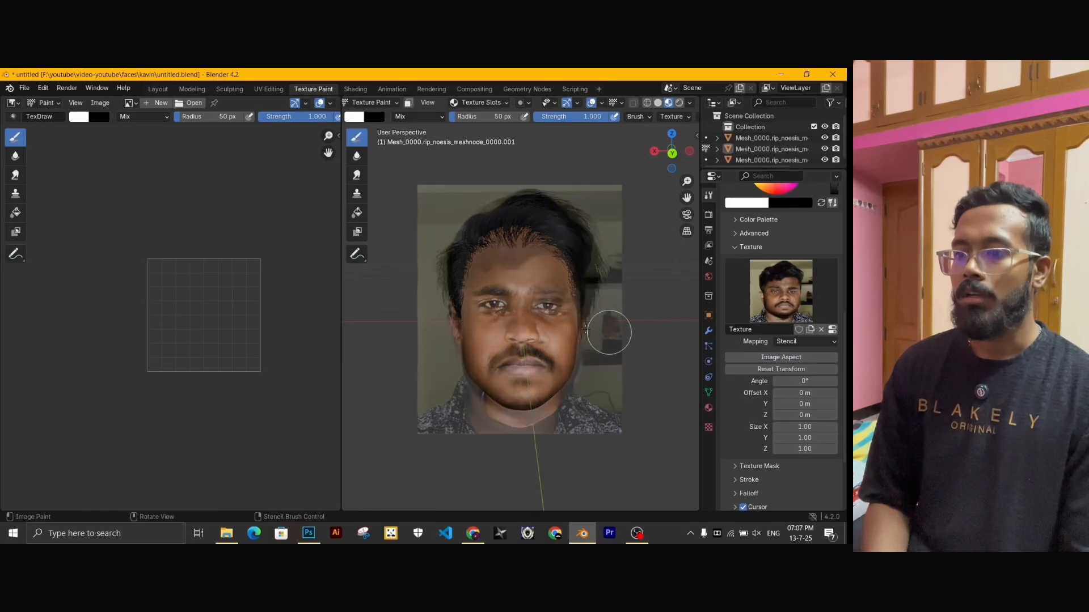
right_drag(589, 354, 585, 351)
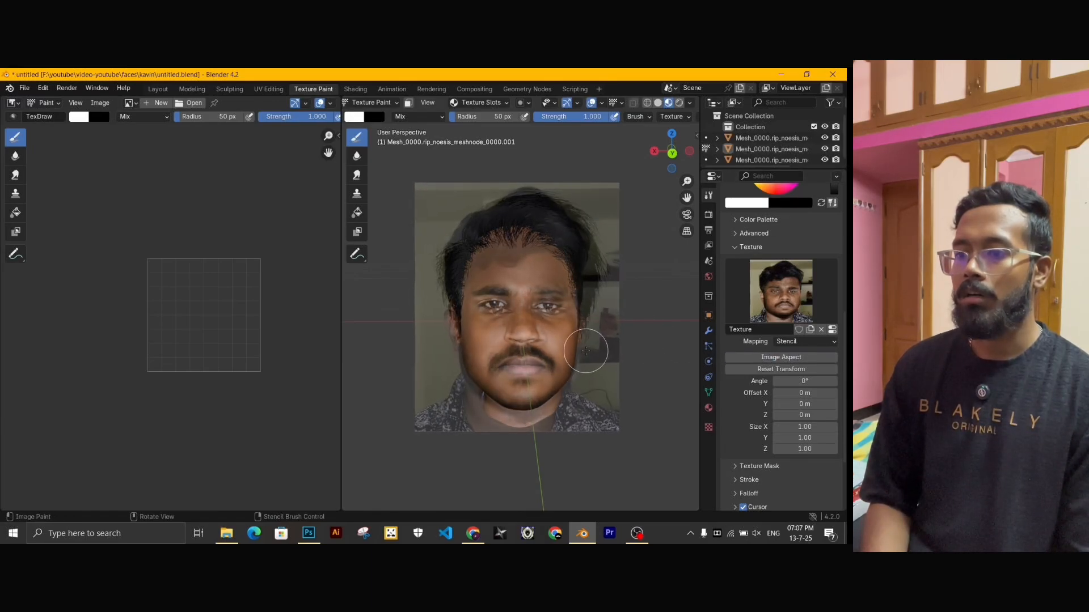
key(ctrl+KP_1)
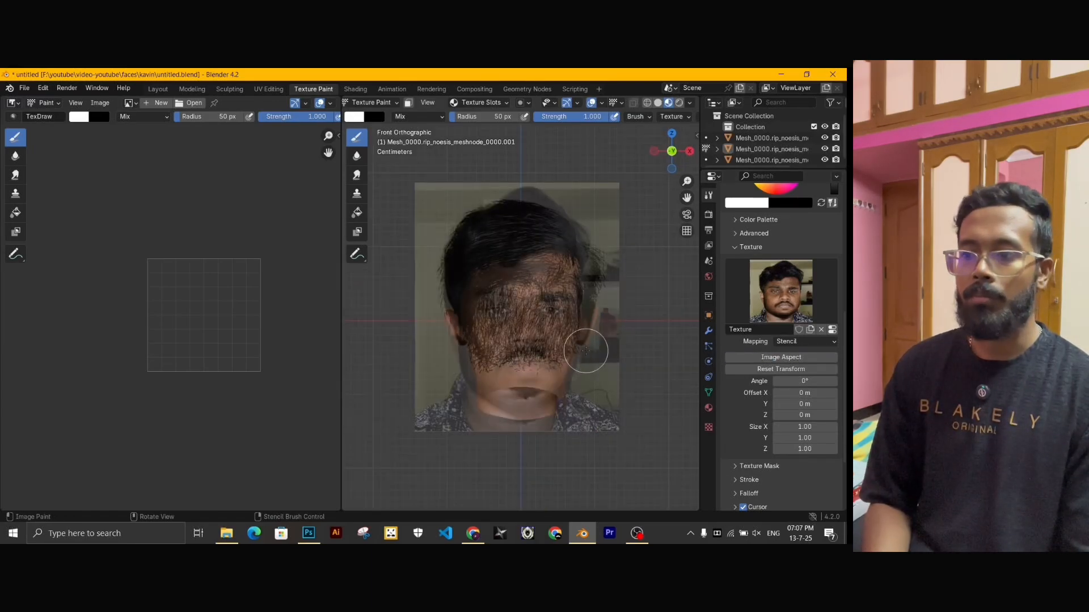
shift+right_drag(591, 356, 636, 377)
scroll(583, 344, up, 2)
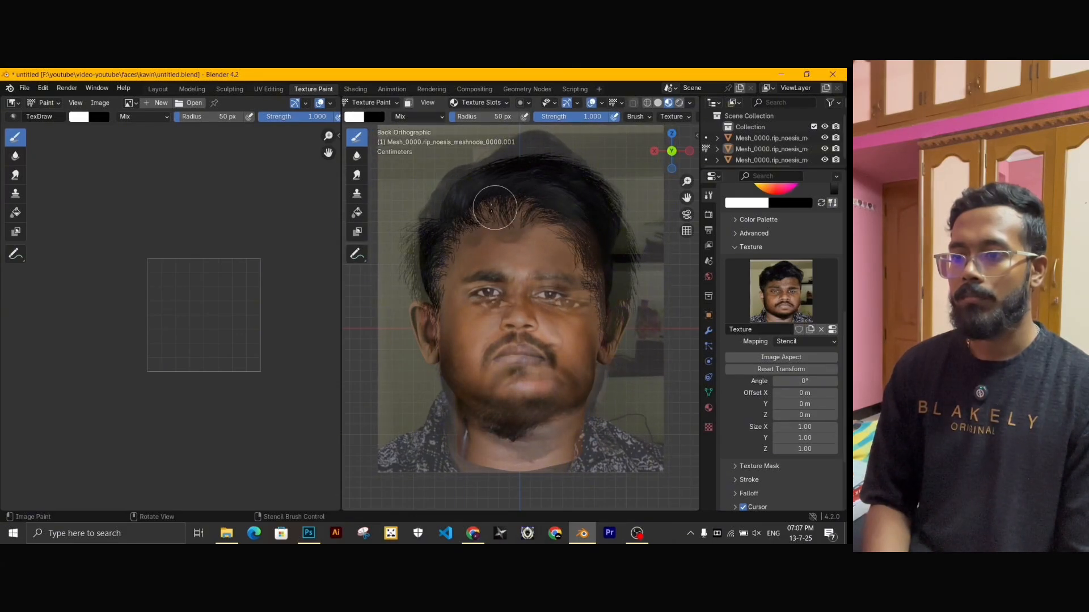
Make the head mesh with head0_tex00.png the texture-painting target instead of the hair mesh.
click(524, 208)
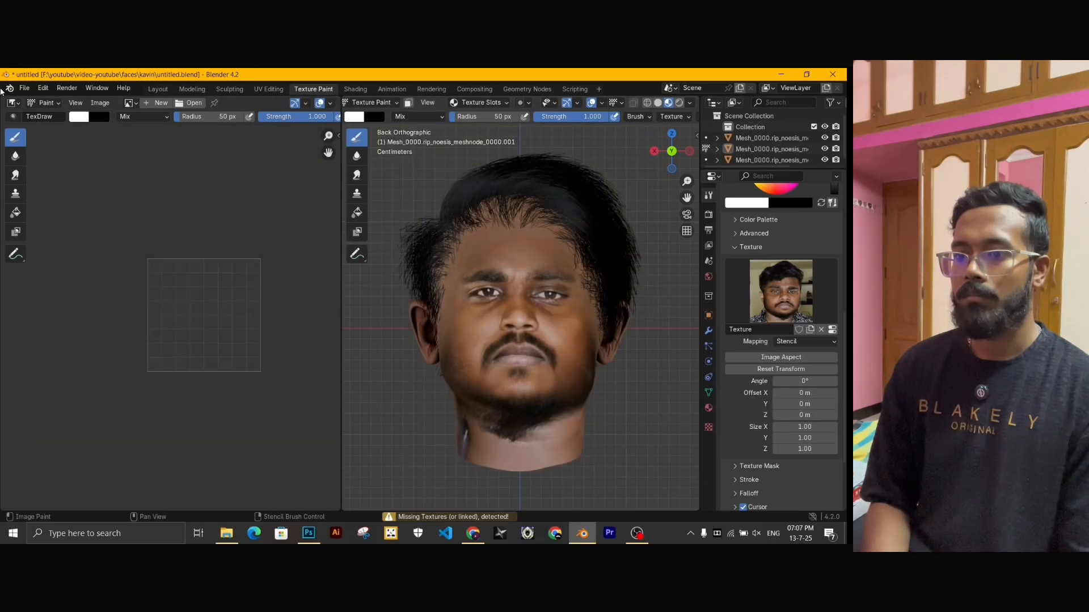
click(158, 89)
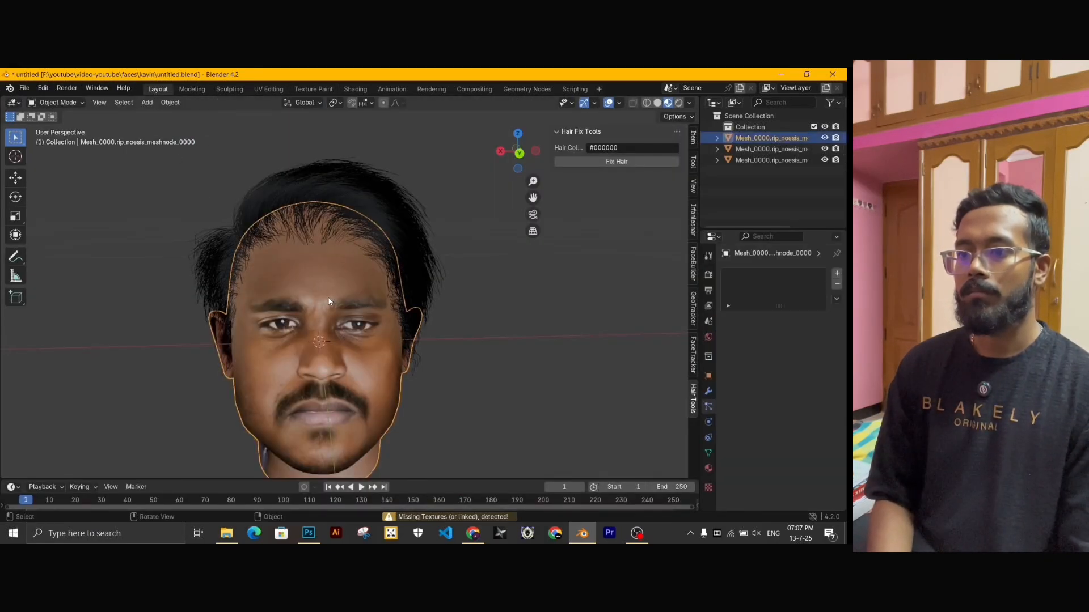
click(307, 89)
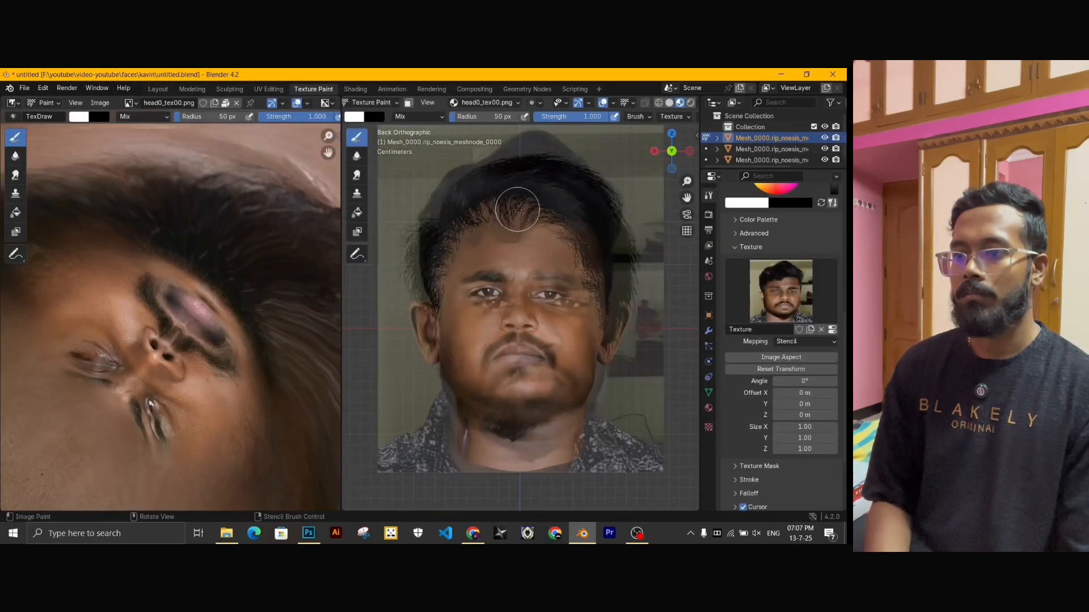
Paint the portrait's dark hair through the stencil along the forehead hairline and temple, reducing the brush radius to 16 px.
mouse_move(517, 209)
mouse_down()
mouse_move(511, 199)
mouse_move(454, 209)
mouse_move(561, 203)
mouse_up()
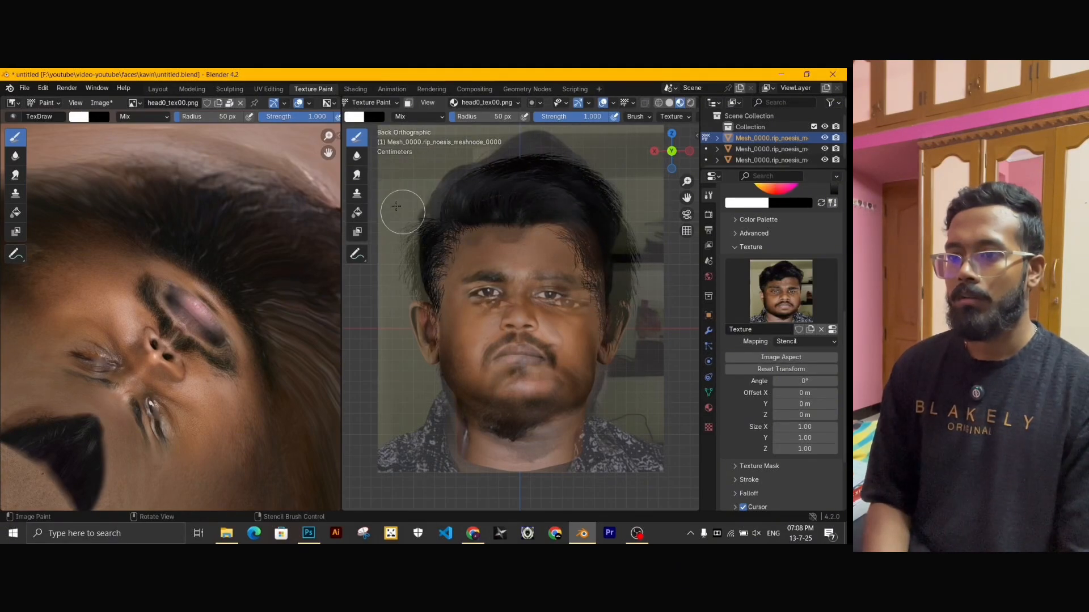
drag(453, 117, 450, 117)
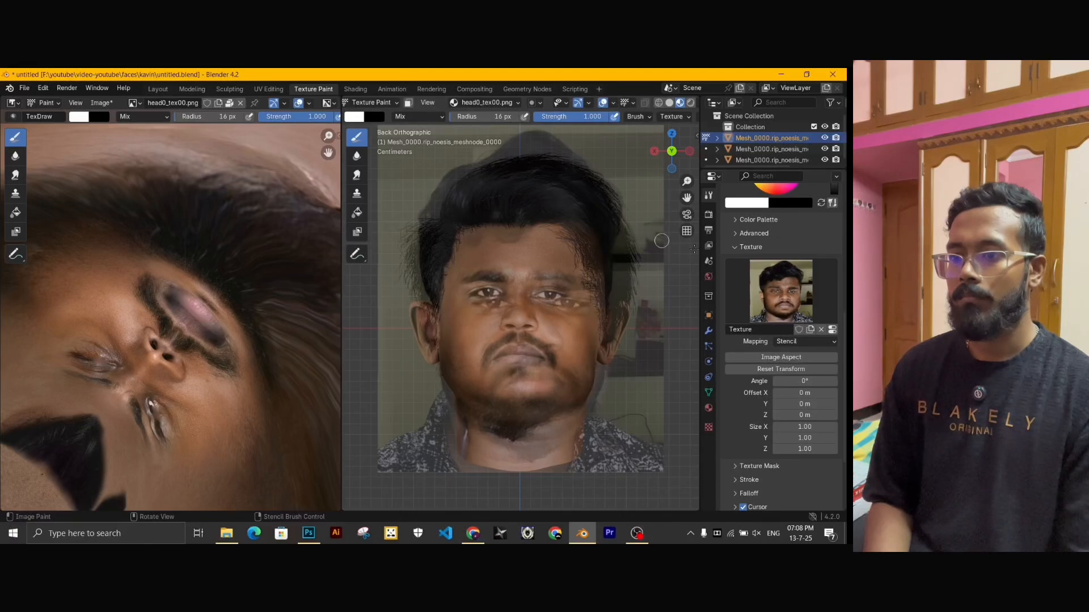
mouse_move(662, 241)
middle_down()
mouse_move(352, 337)
mouse_move(579, 357)
mouse_move(648, 335)
mouse_move(624, 321)
mouse_move(421, 327)
mouse_move(414, 380)
mouse_move(360, 333)
mouse_move(691, 325)
middle_up()
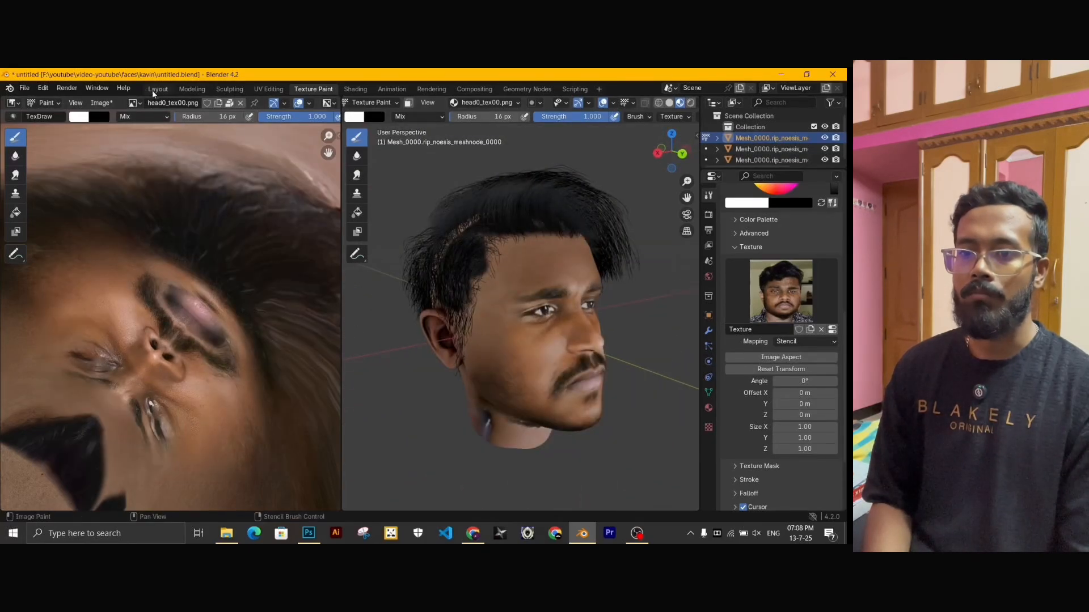
Save the painted head texture as headtexture.png in the project folder.
click(98, 103)
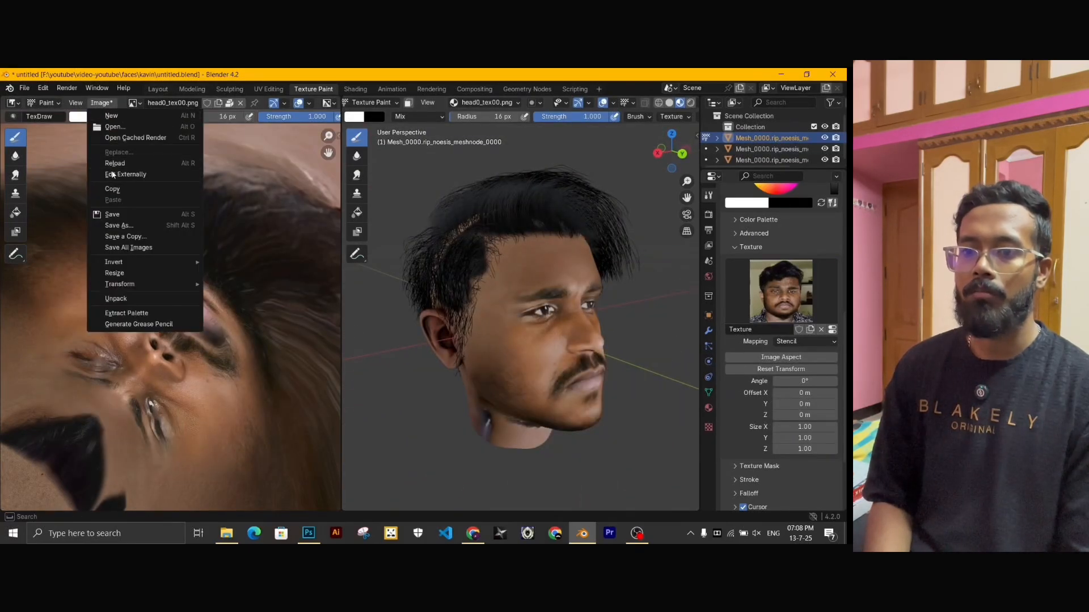
click(117, 225)
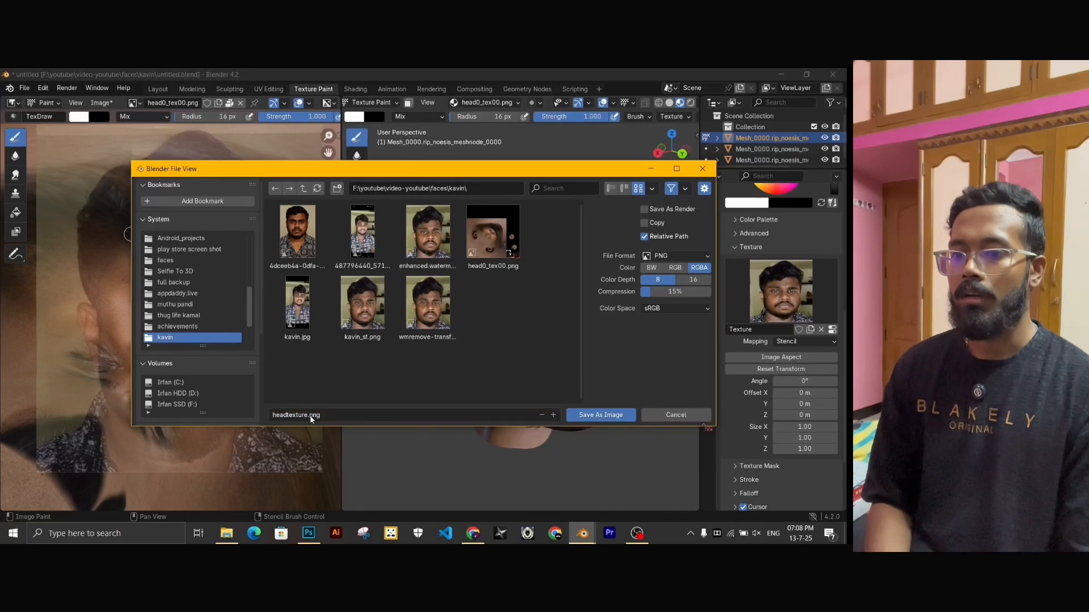
click(600, 414)
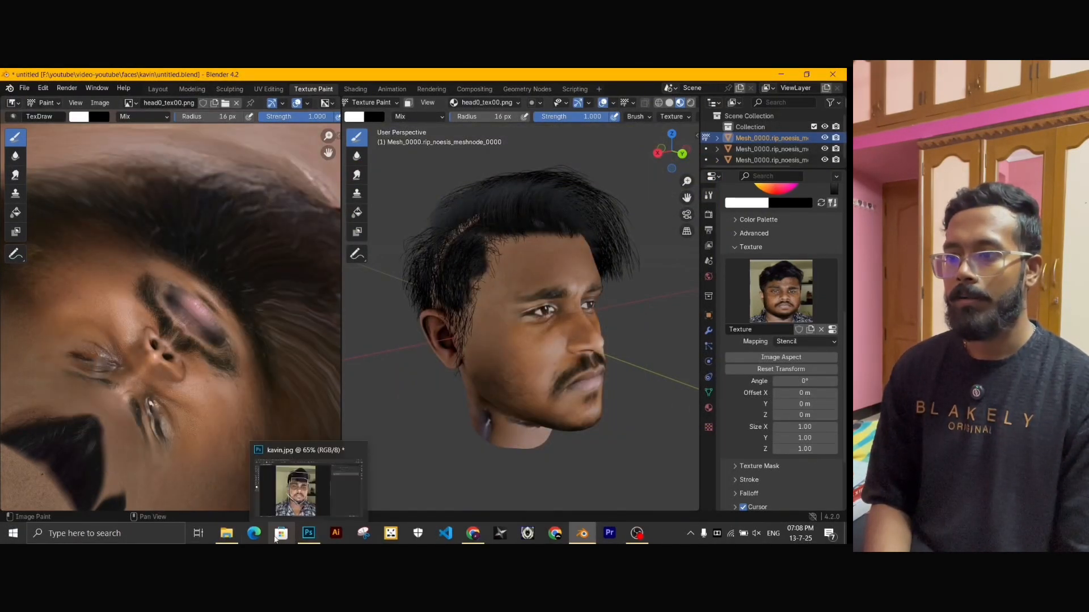
Switch to File Explorer and open headtexture.png in Photoshop.
click(226, 533)
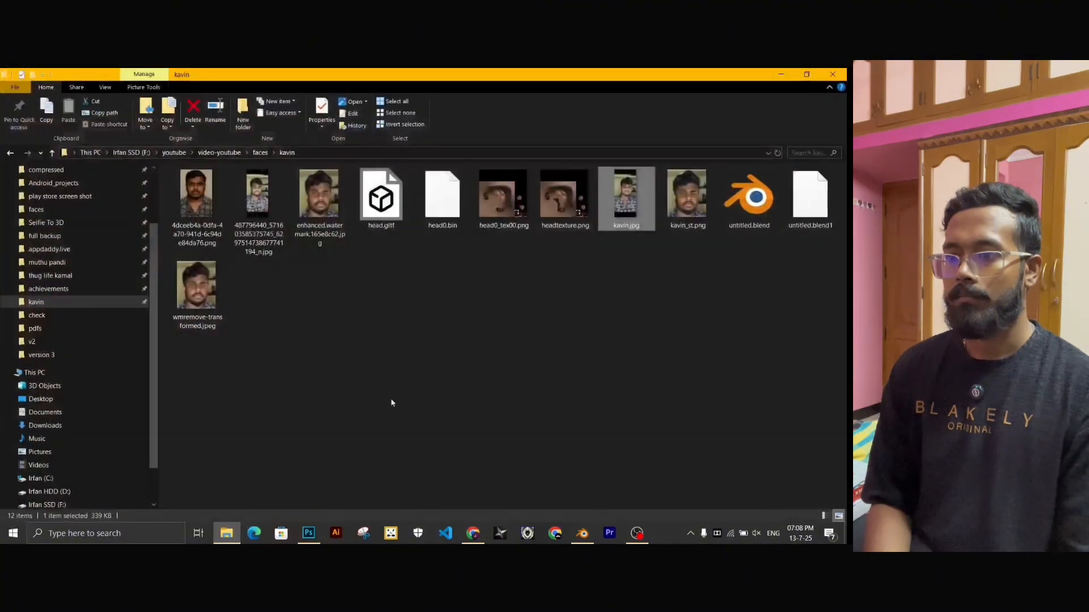
click(553, 219)
drag(558, 207, 446, 108)
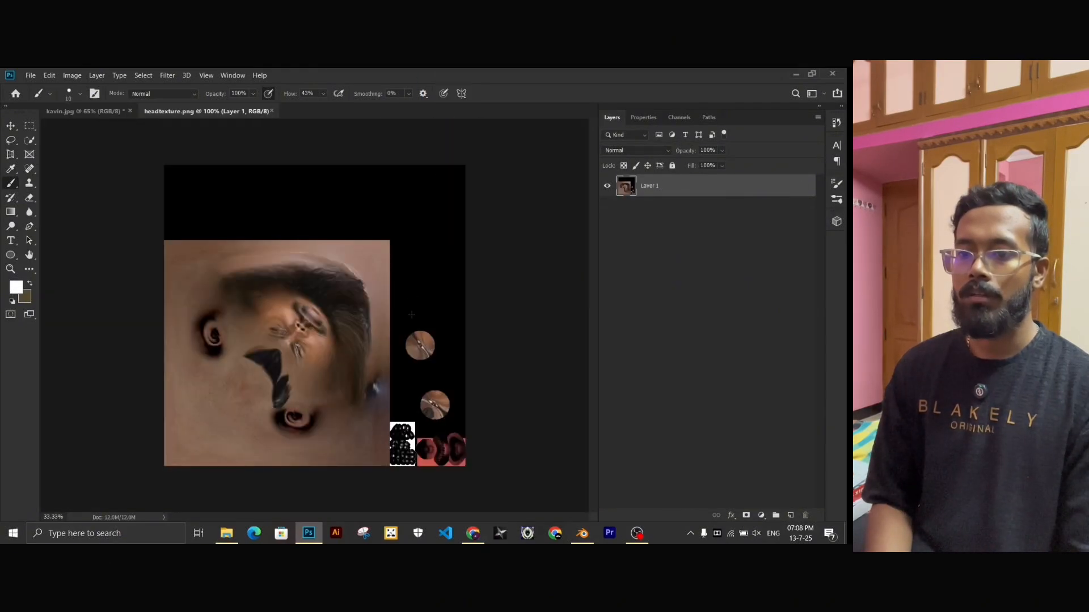
Sample the skin tone beside the bluish smudge, add a new layer and prepare a larger brush at 39% opacity.
alt+scroll(224, 408, up, 2)
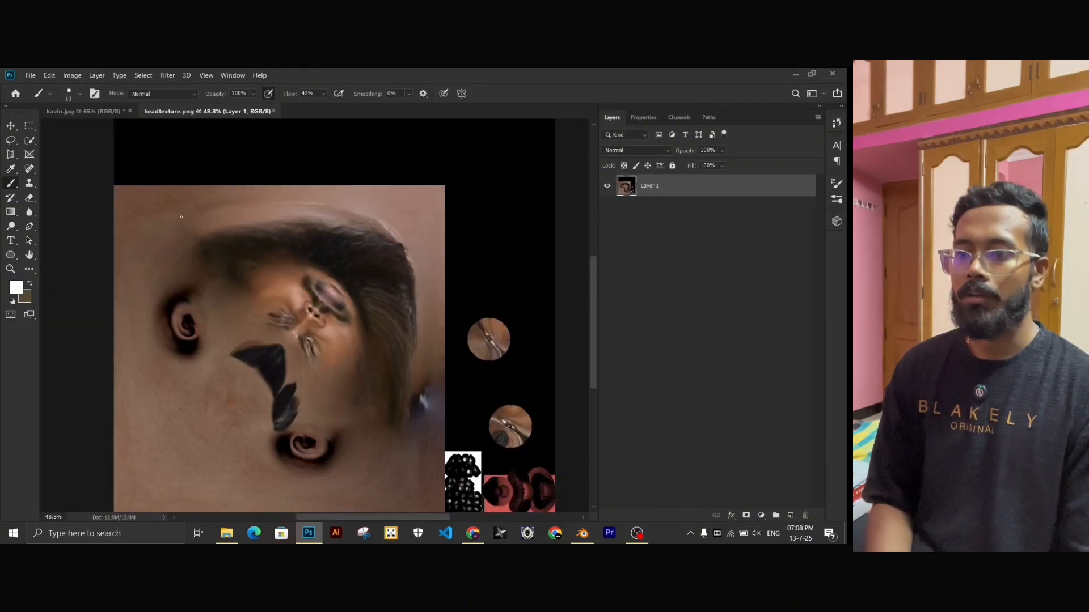
alt+scroll(452, 420, up, 1)
scroll(452, 421, down, 1)
alt+click(419, 408)
click(791, 516)
click(80, 94)
drag(71, 130, 110, 130)
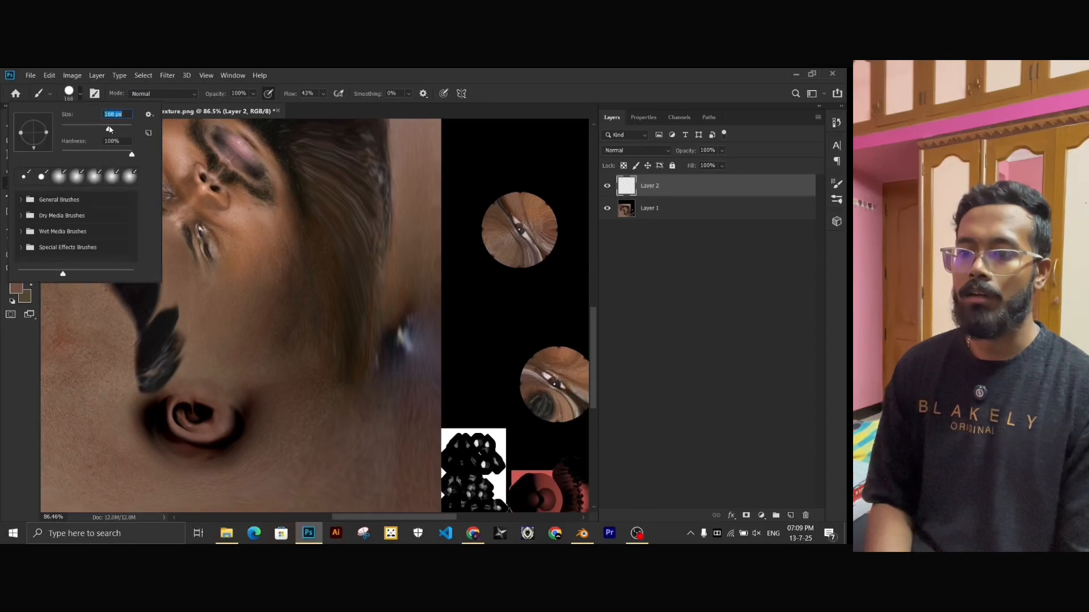
click(253, 94)
drag(261, 108, 233, 107)
Paint skin tone over the bluish smudge and along the outer edge of the face texture around the hair.
drag(418, 396, 437, 253)
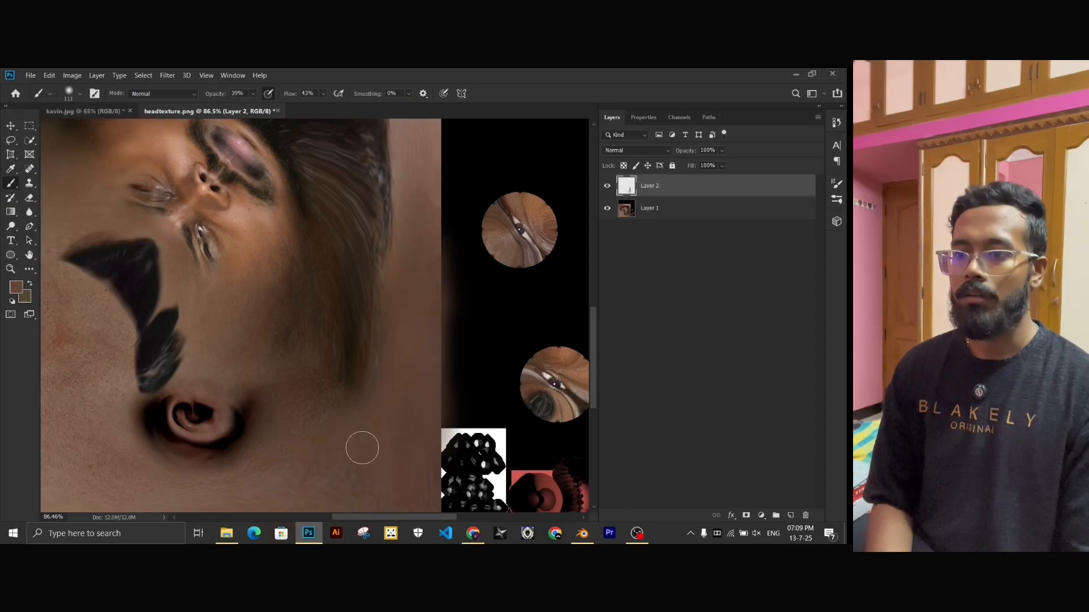
scroll(362, 447, down, 3)
scroll(385, 267, up, 5)
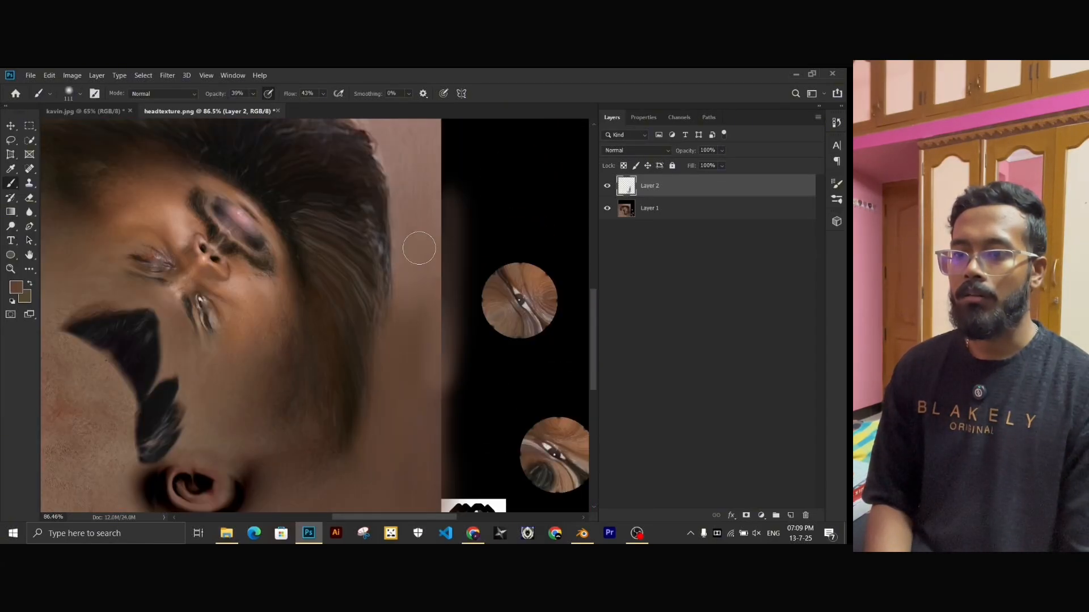
scroll(368, 243, up, 3)
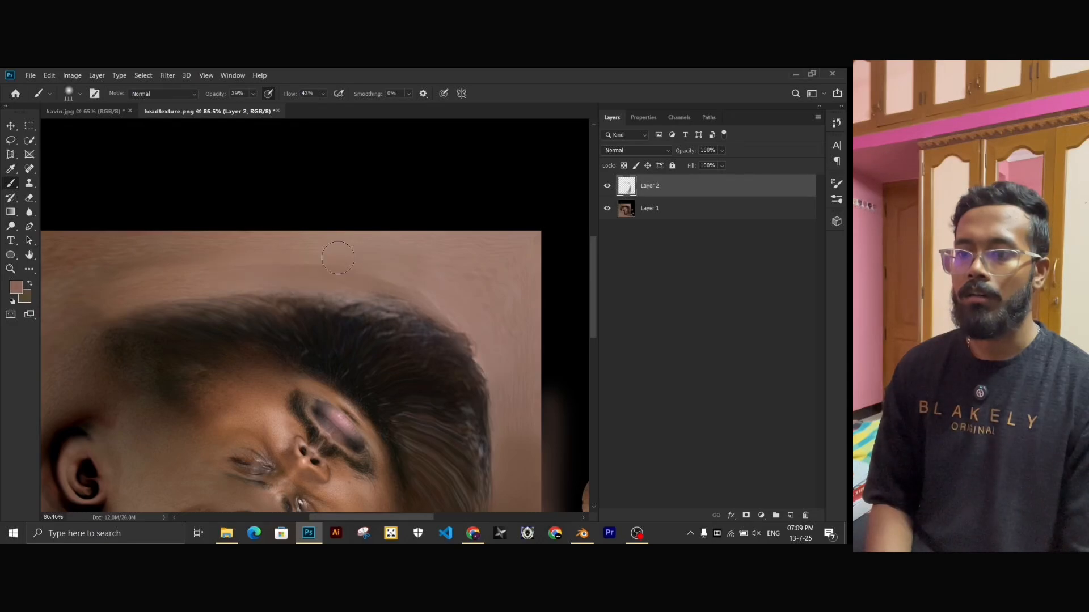
ctrl+scroll(262, 325, left, 3)
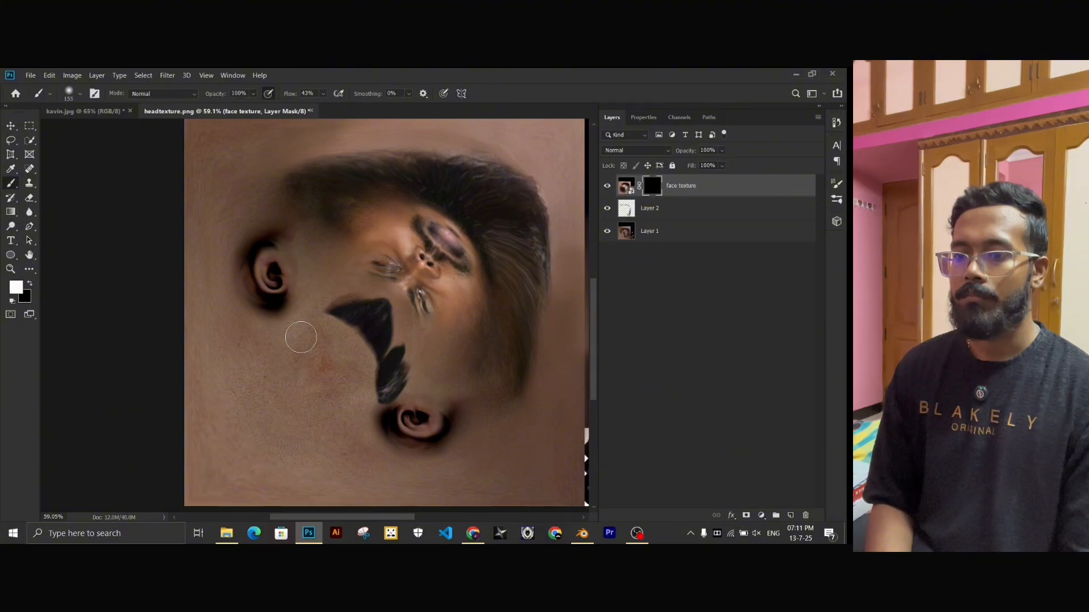
Paint on the face texture layer's mask to reveal the dark scalp hair between the two ears and blend its edges.
mouse_move(301, 337)
mouse_down()
mouse_move(207, 312)
mouse_move(348, 320)
mouse_move(376, 443)
mouse_move(267, 433)
mouse_move(369, 452)
mouse_up()
alt+scroll(427, 431, up, 3)
alt+scroll(156, 256, down, 3)
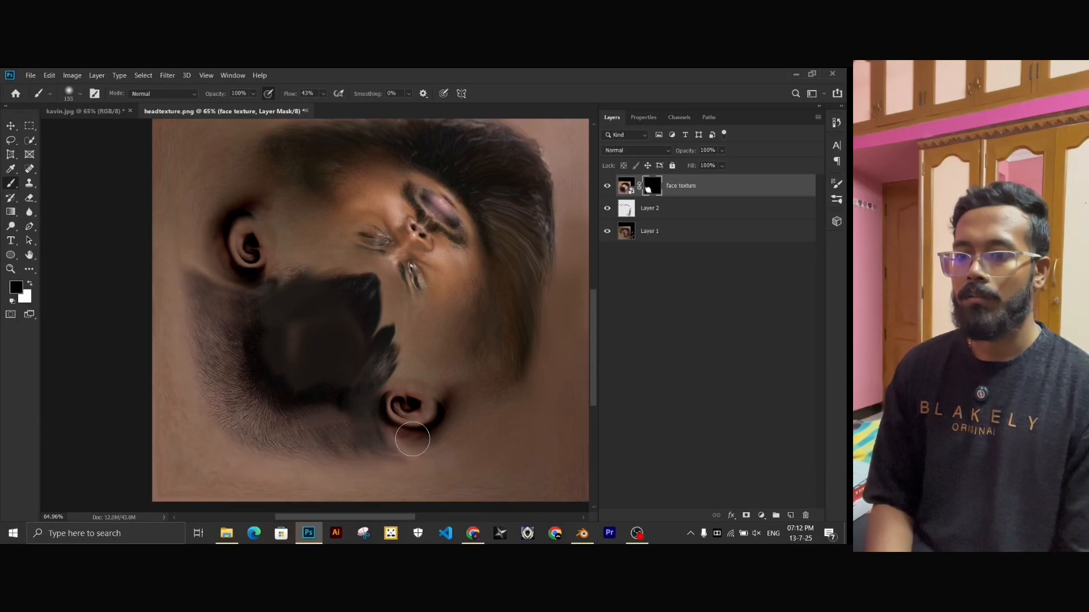
alt+scroll(412, 439, up, 4)
alt+scroll(359, 357, down, 5)
alt+scroll(301, 479, up, 4)
key(x)
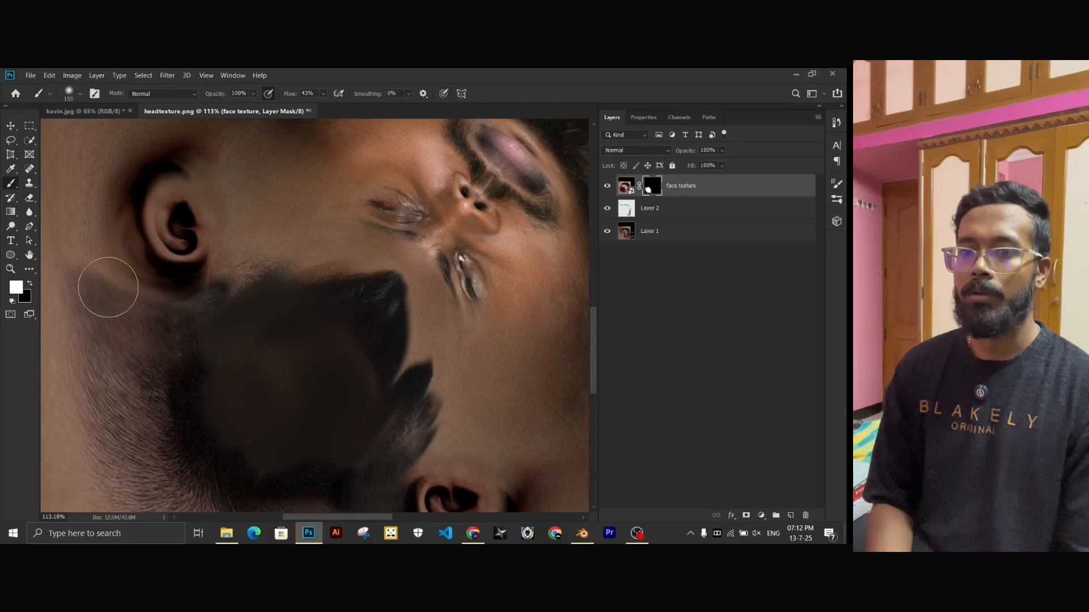
Export the retouched texture as a PNG, overwriting headtexture.png in the project folder.
click(31, 75)
mouse_move(71, 221)
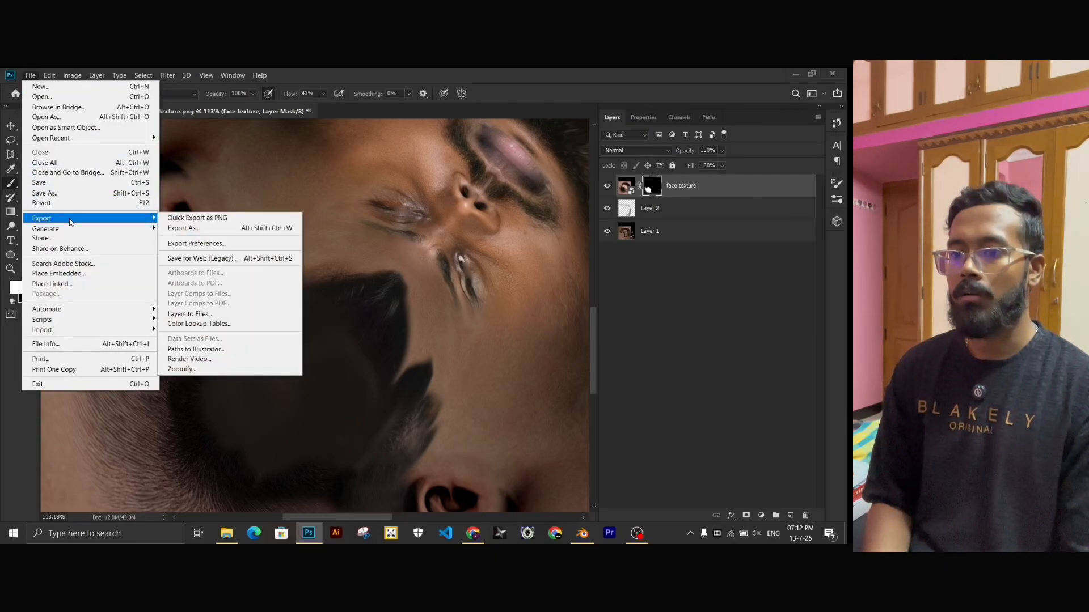
click(184, 217)
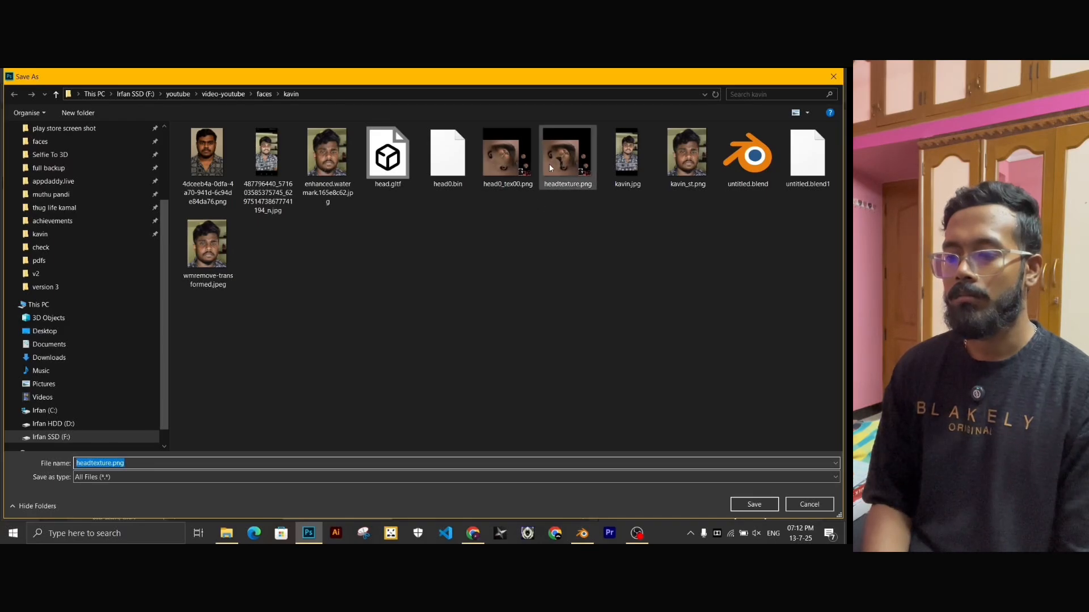
key(Return)
click(448, 301)
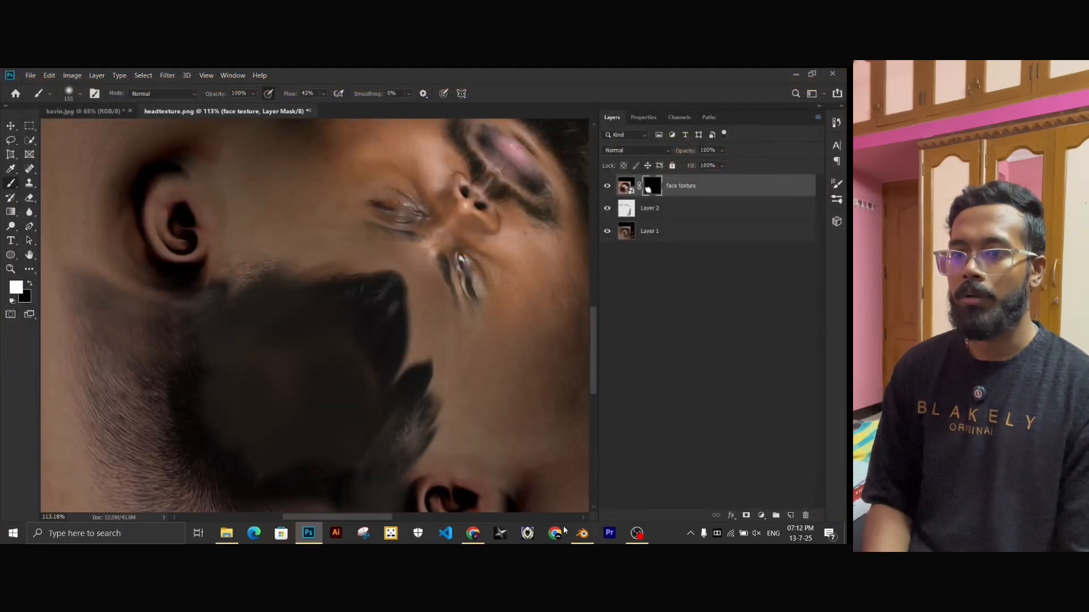
Switch to Blender and load headtexture.png as the base colour image of the head's material.
click(582, 536)
click(159, 89)
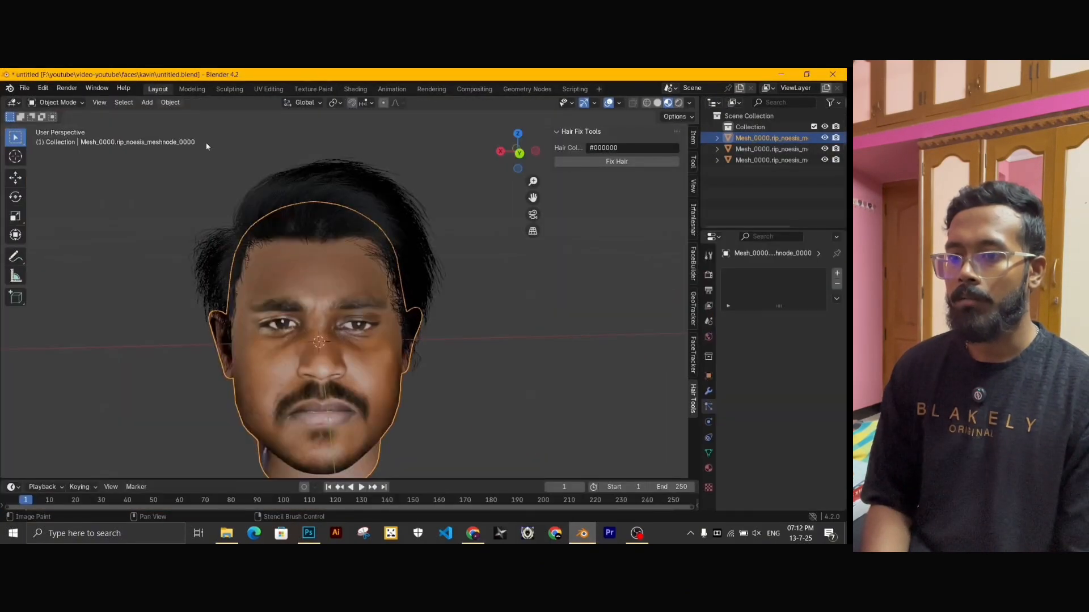
middle_drag(465, 376, 421, 329)
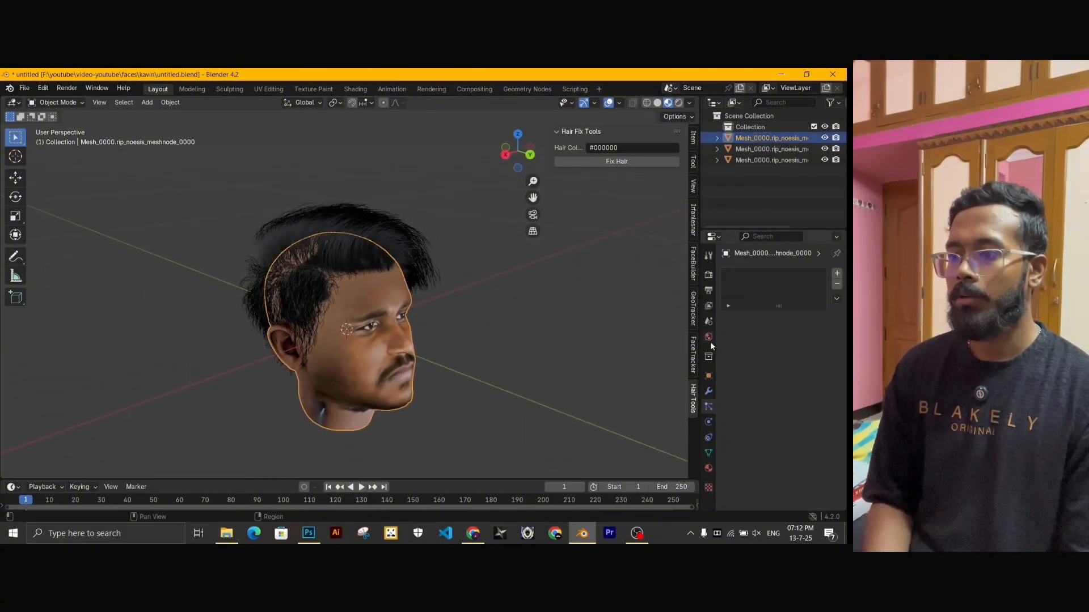
click(708, 468)
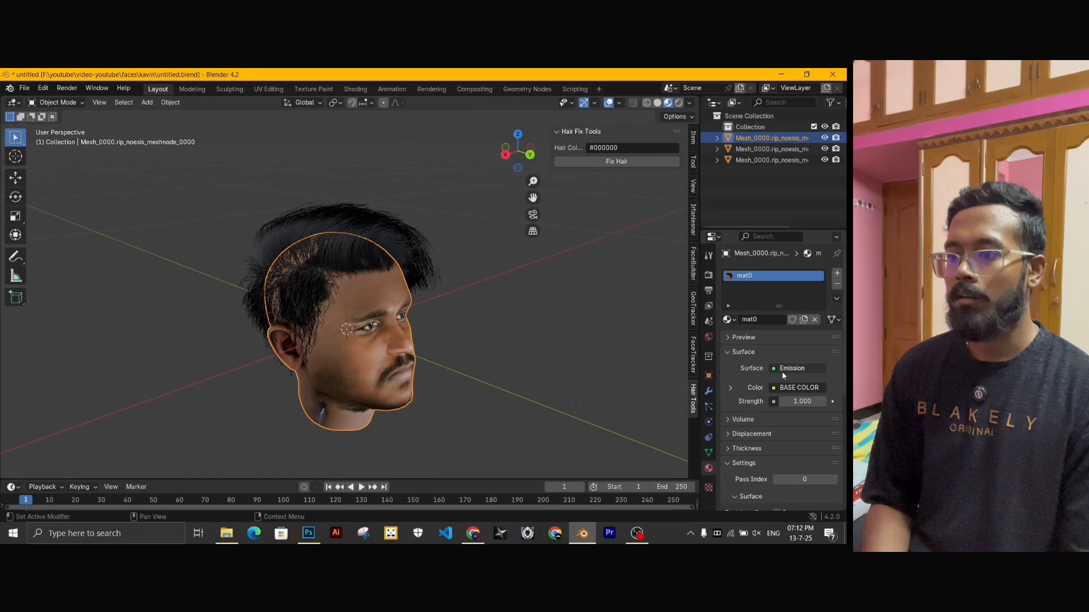
click(731, 388)
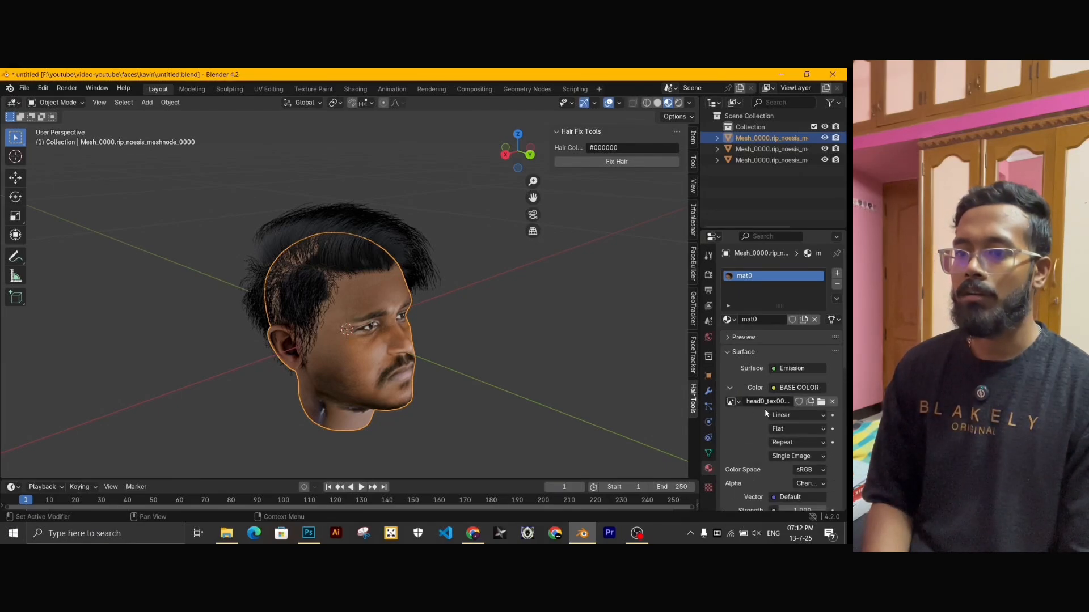
click(820, 402)
click(554, 238)
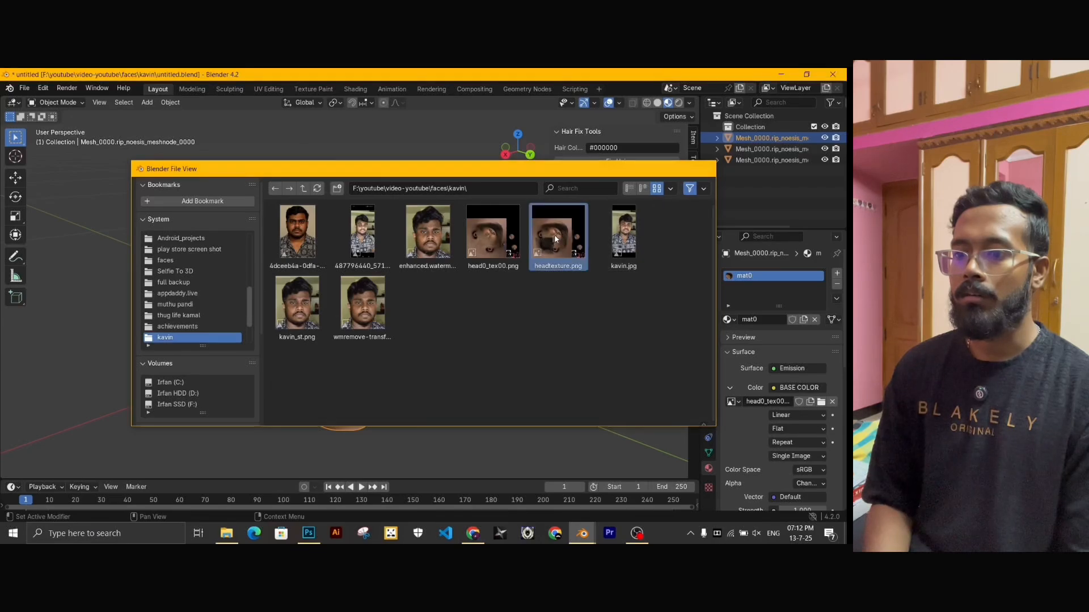
double_click(555, 238)
click(473, 367)
Set the random roughness of the side hair's particle system to 0.008.
middle_drag(475, 375, 347, 312)
click(322, 288)
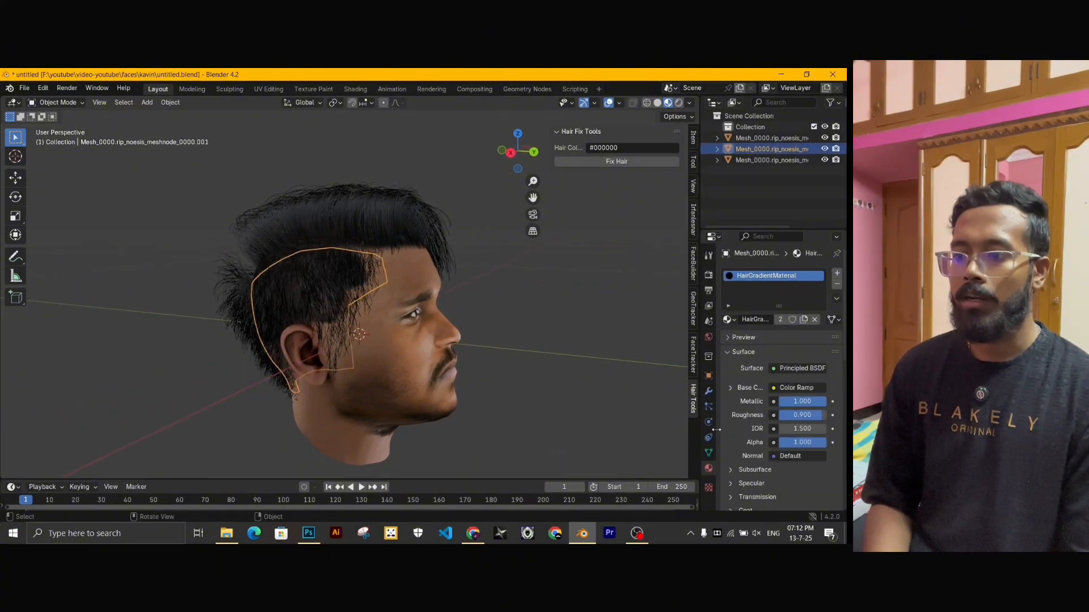
scroll(748, 456, down, 4)
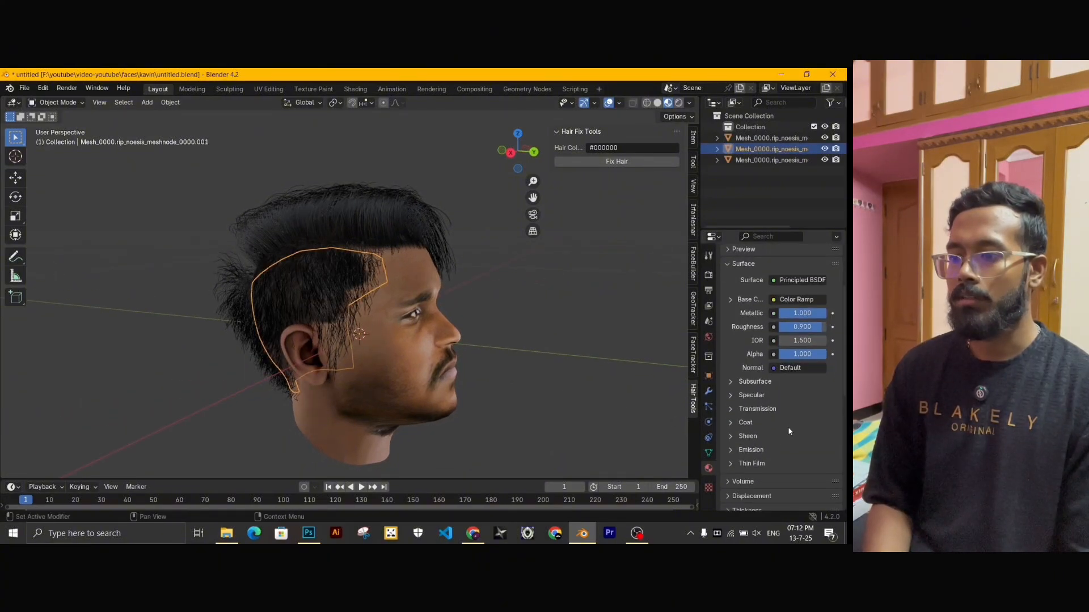
scroll(738, 436, down, 5)
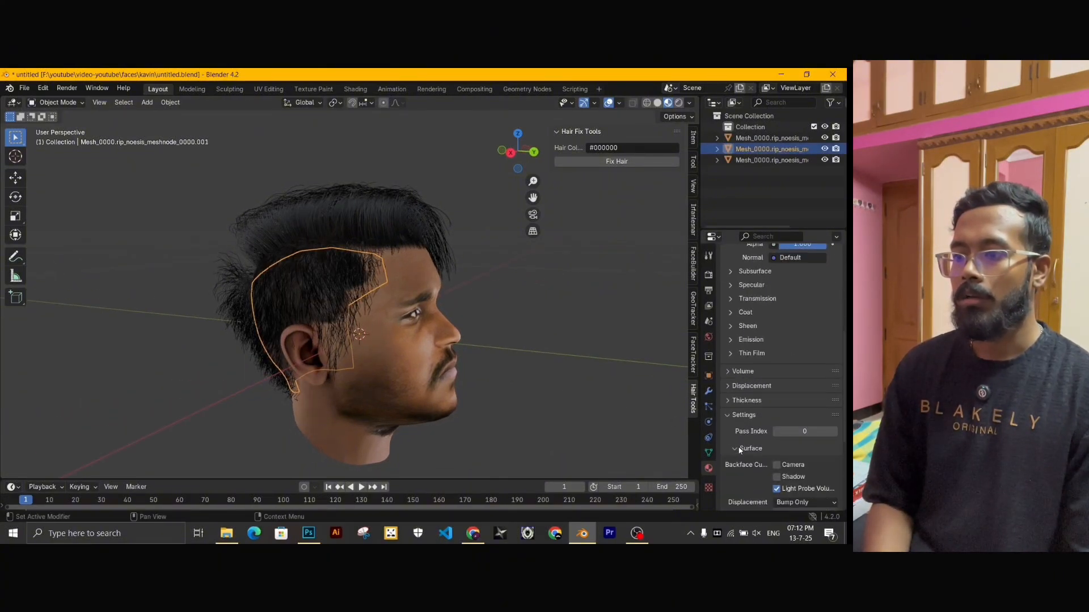
click(708, 406)
scroll(760, 442, down, 10)
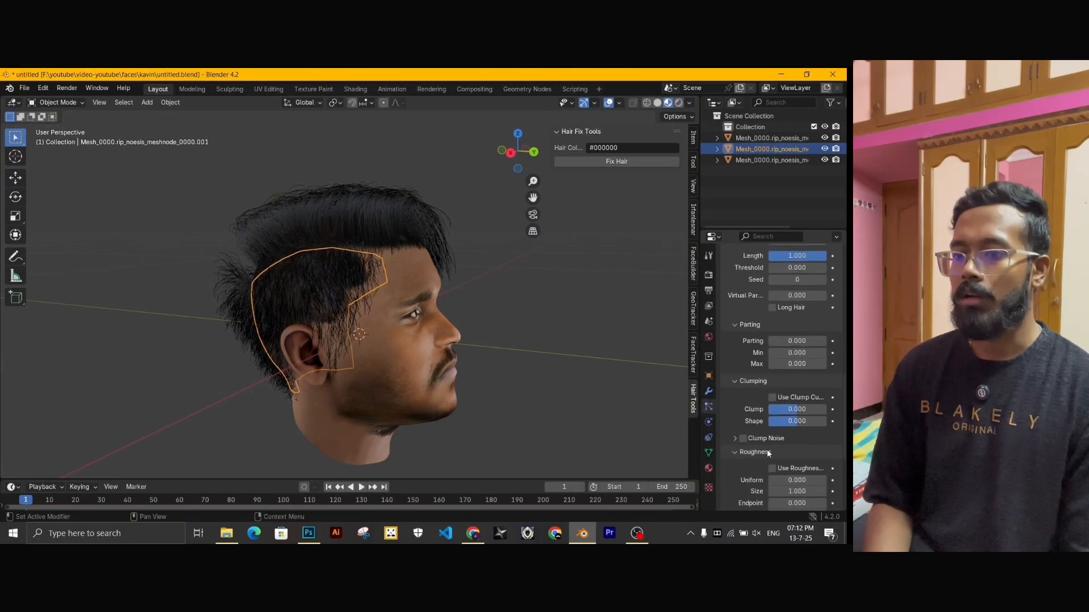
scroll(768, 451, down, 6)
drag(797, 376, 785, 377)
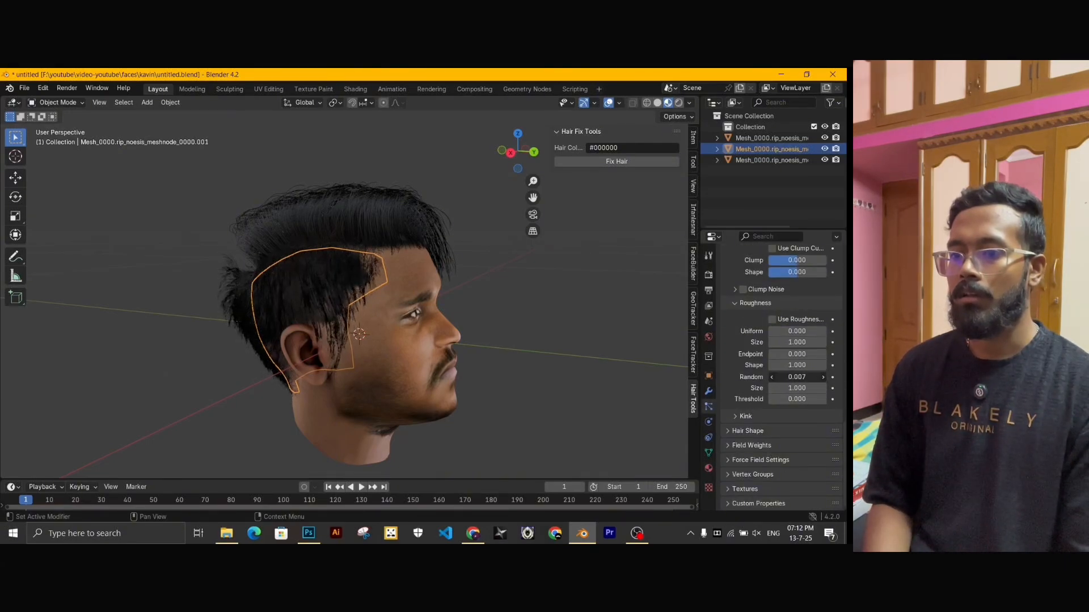
middle_drag(499, 379, 490, 402)
click(473, 366)
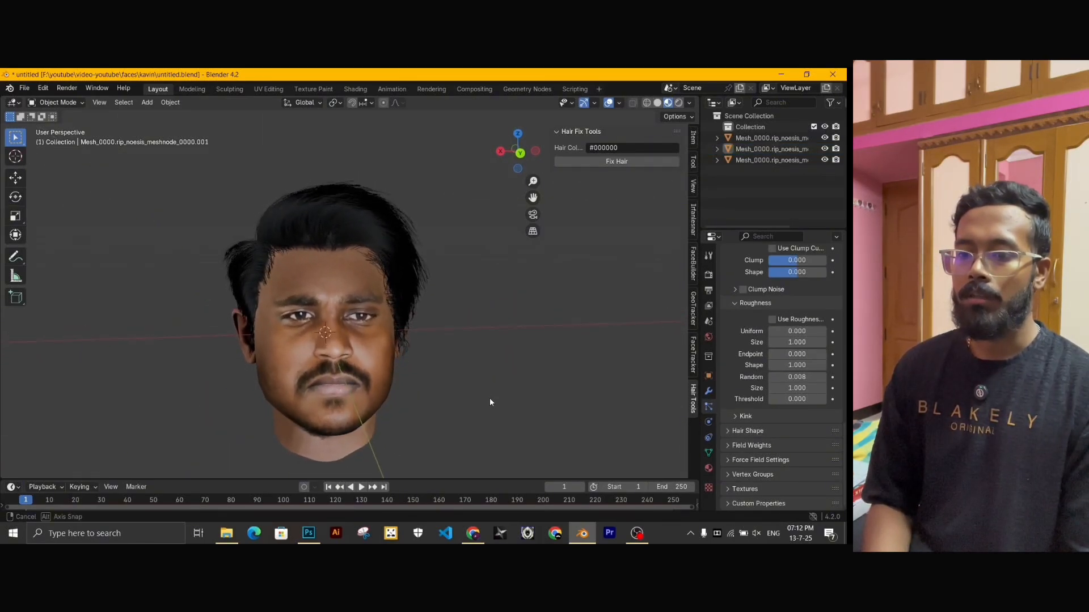
Switch to Photoshop and check the hairstyle in the portrait photo.
click(309, 534)
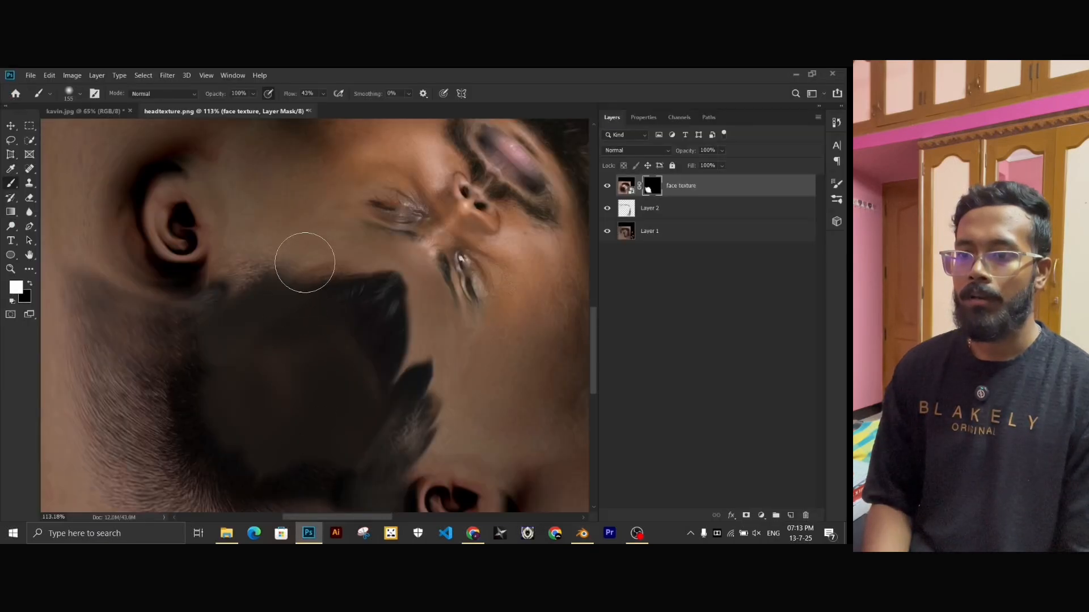
click(85, 111)
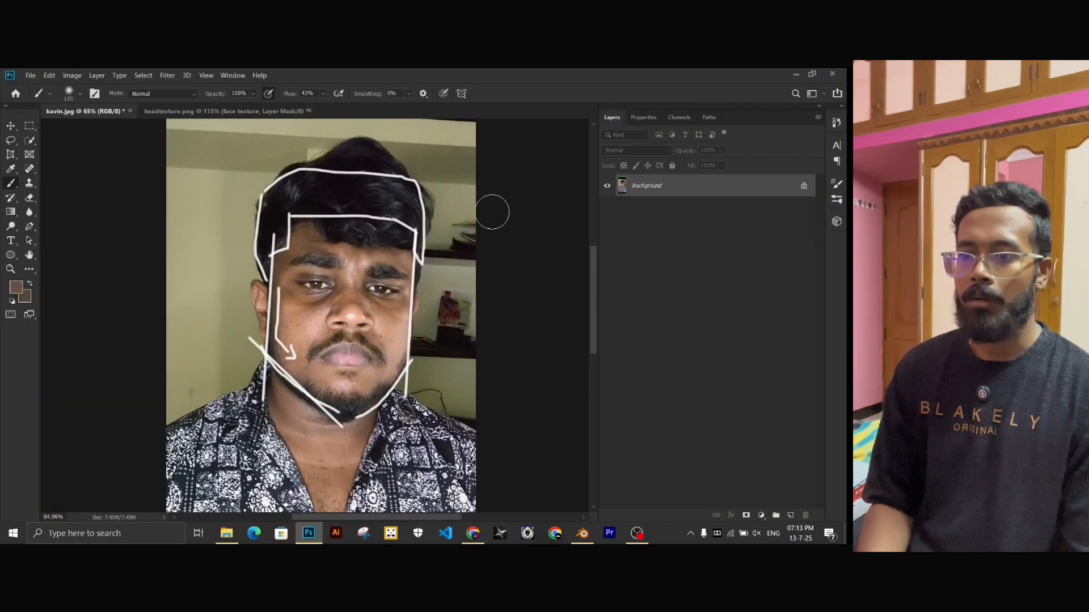
click(796, 74)
Comb the top hair down over the temple in Particle Edit mode and return to Object Mode.
middle_drag(331, 307, 341, 230)
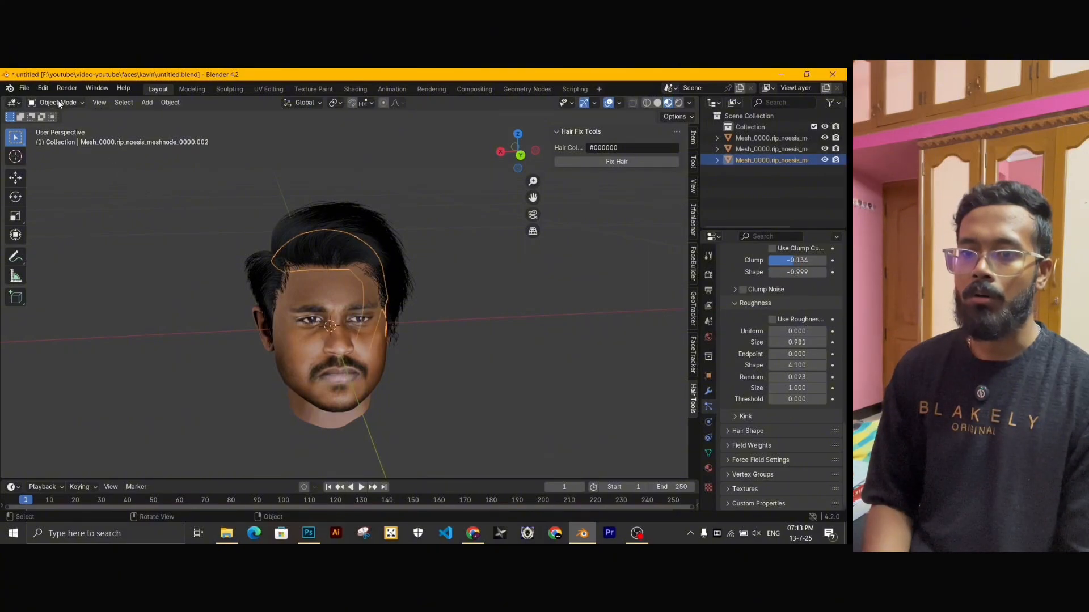
click(60, 187)
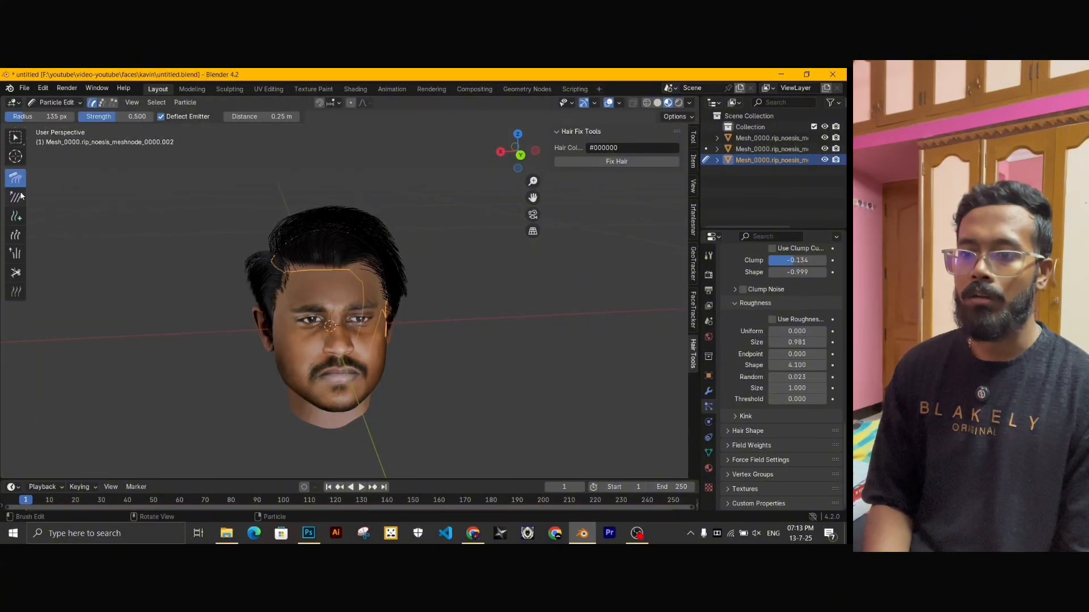
scroll(400, 277, down, 2)
middle_drag(399, 277, 330, 264)
scroll(373, 328, up, 3)
middle_drag(373, 328, 265, 264)
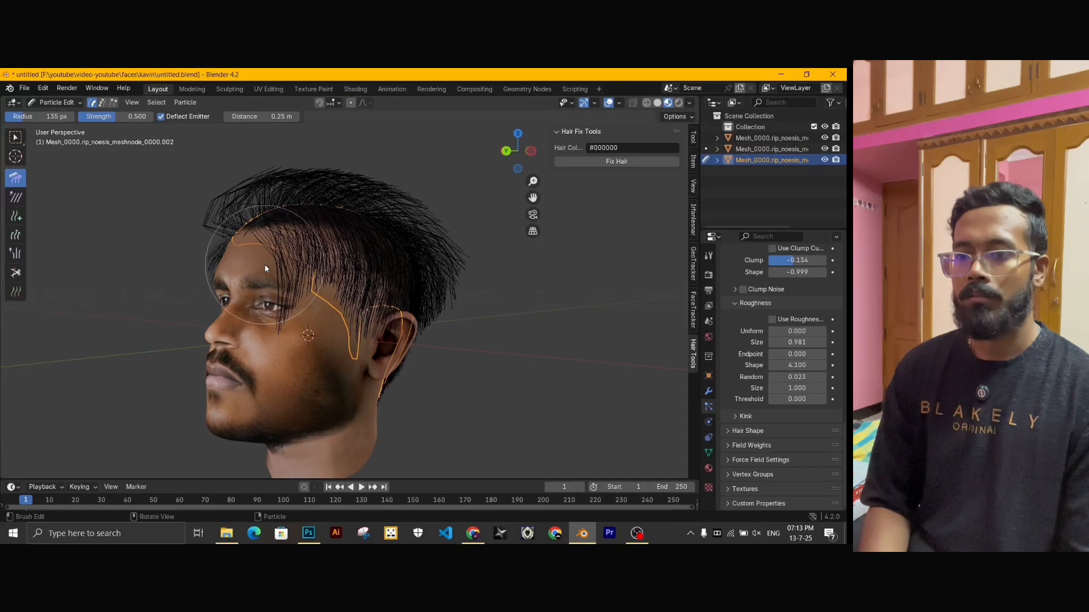
middle_drag(264, 263, 414, 318)
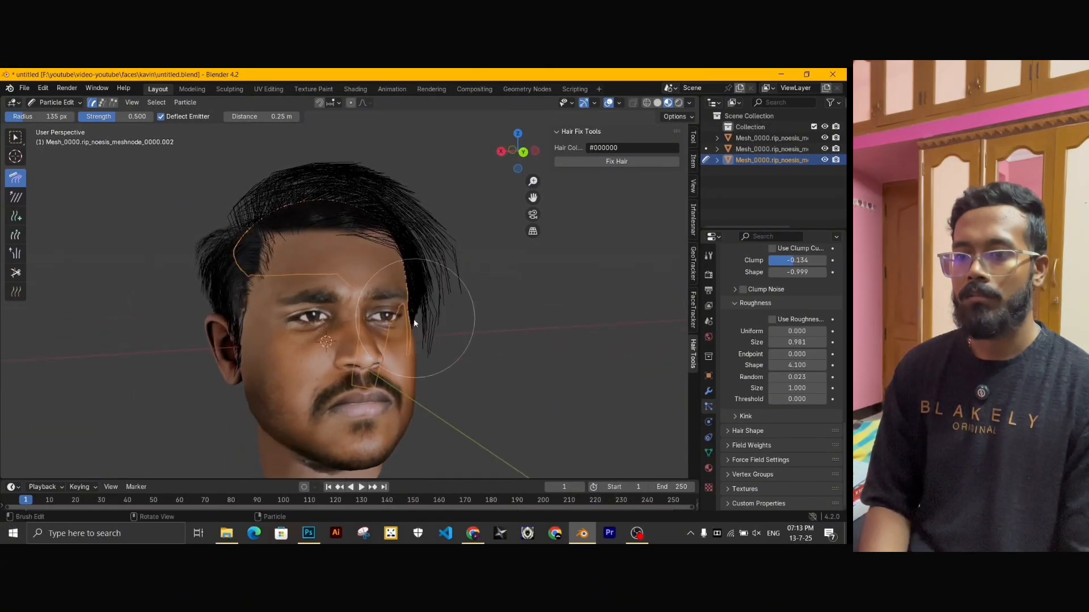
click(56, 102)
click(60, 114)
middle_drag(502, 329, 396, 355)
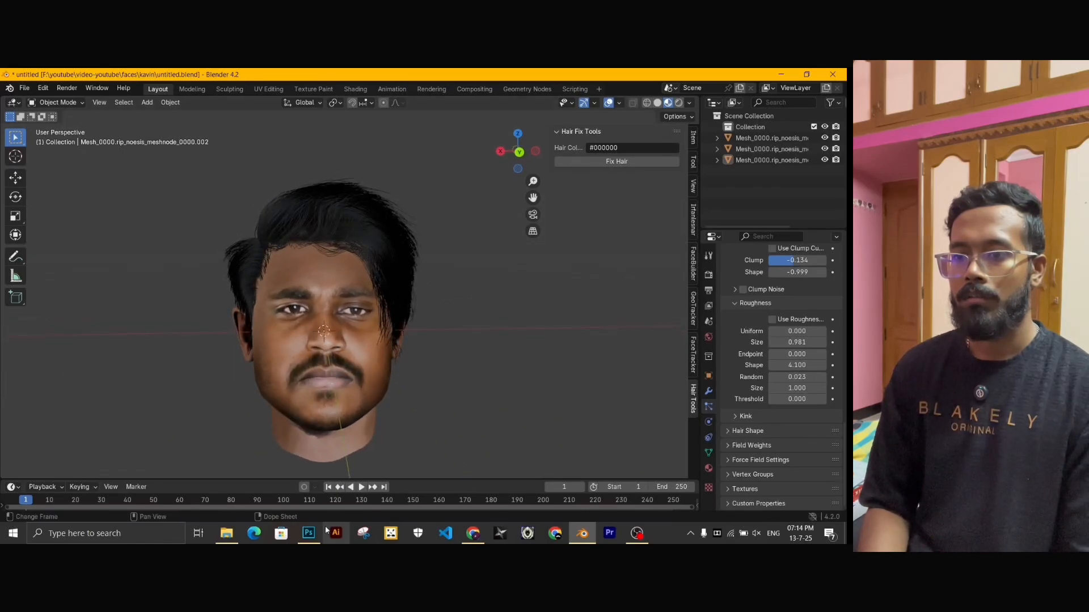
Compare with the portrait in Photoshop, comb the temple hair back towards the ear in Blender and return to Object Mode.
click(310, 533)
click(795, 75)
middle_drag(328, 280, 226, 350)
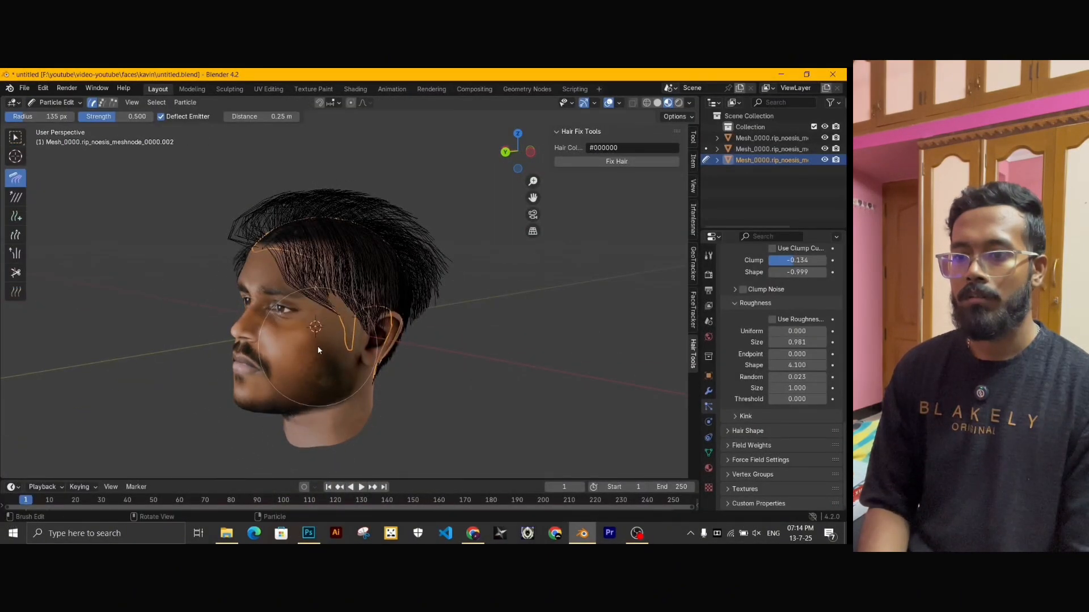
middle_drag(407, 333, 358, 271)
middle_drag(396, 331, 409, 362)
key(ctrl+Tab)
click(574, 355)
scroll(397, 346, up, 1)
middle_drag(353, 339, 389, 302)
Add new strands along the front hairline of the top hair with a 50 px Add brush, and return to Object Mode.
click(328, 227)
click(62, 103)
click(60, 187)
scroll(389, 302, up, 1)
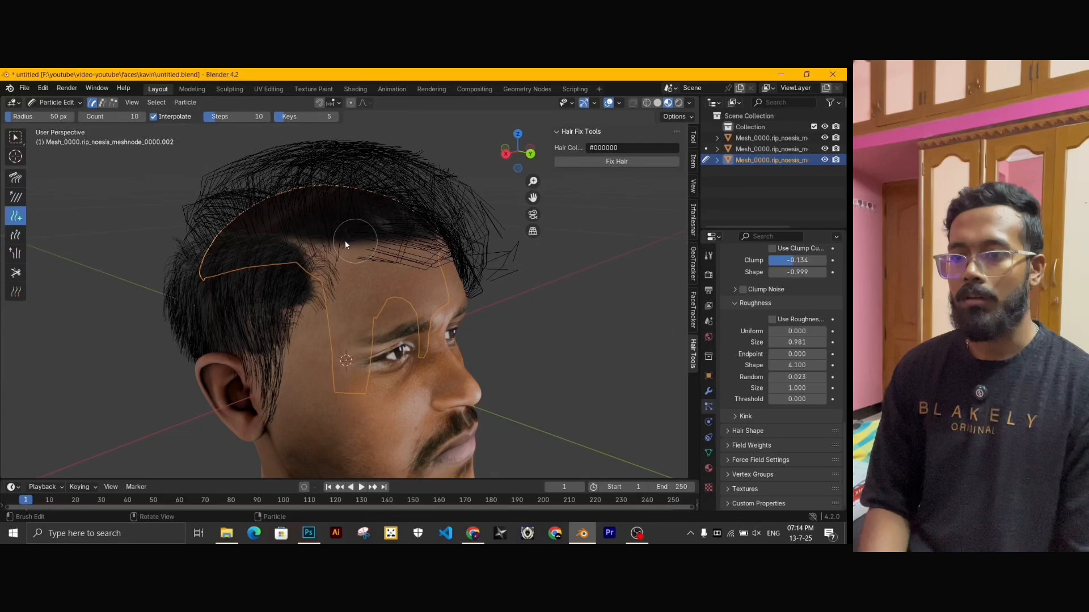
middle_drag(345, 244, 362, 307)
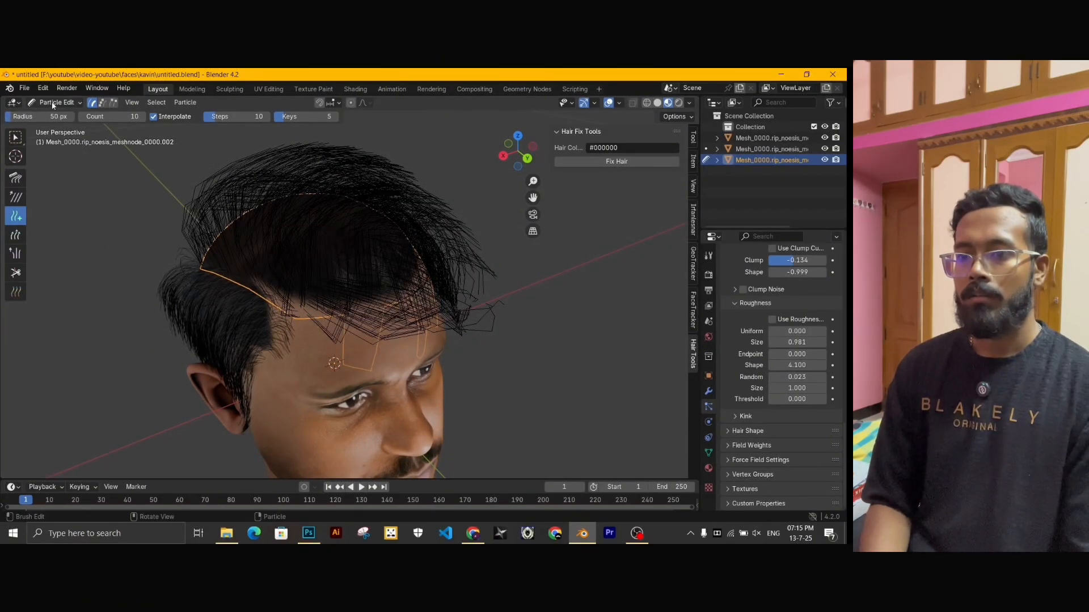
click(52, 106)
click(59, 117)
click(514, 368)
middle_drag(514, 368, 483, 350)
Add more strands at the front of the top hair with the Add brush at an 81 px radius.
click(329, 221)
click(61, 103)
click(61, 187)
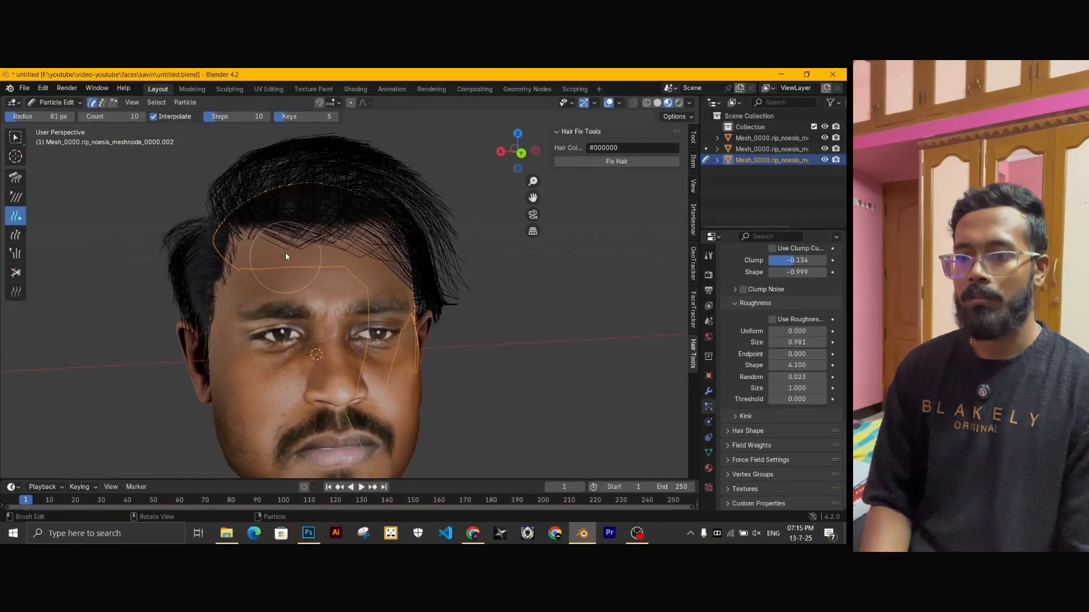
click(342, 250)
Comb the new front strands across the forehead with the Comb brush at 135 px radius and 0.500 strength.
click(16, 178)
drag(328, 250, 259, 249)
mouse_move(260, 250)
middle_down()
mouse_move(313, 308)
mouse_move(263, 266)
mouse_move(250, 301)
mouse_move(399, 322)
mouse_move(413, 263)
mouse_move(272, 246)
mouse_move(380, 274)
middle_up()
scroll(263, 267, down, 2)
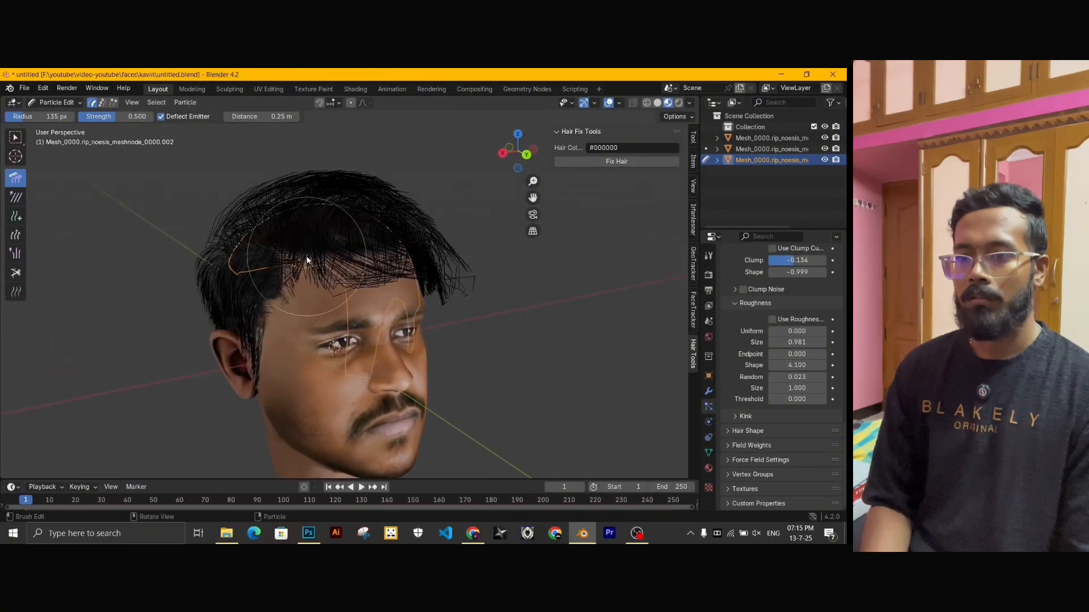
drag(307, 256, 476, 284)
middle_drag(476, 283, 351, 329)
Shorten the front strands with the Length brush in Shrink mode, using a 178 px radius and 0.182 strength.
drag(284, 353, 267, 301)
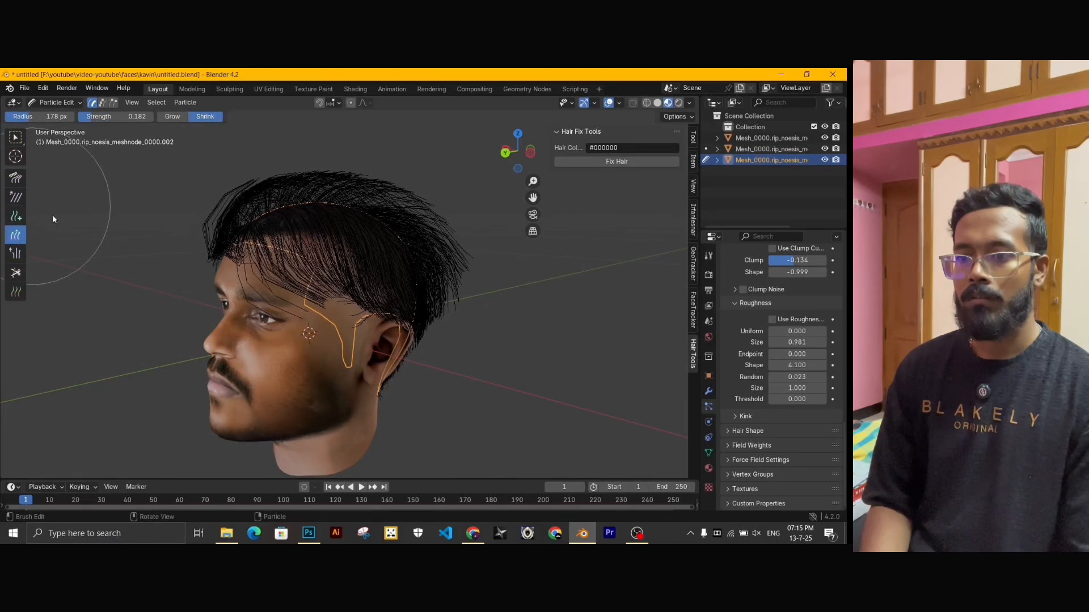
mouse_move(284, 261)
mouse_down()
mouse_move(237, 309)
mouse_move(255, 267)
mouse_up()
mouse_move(260, 300)
middle_down()
mouse_move(349, 309)
mouse_move(363, 290)
middle_up()
Comb the shortened fringe and temple hair into place and return to Object Mode.
click(15, 178)
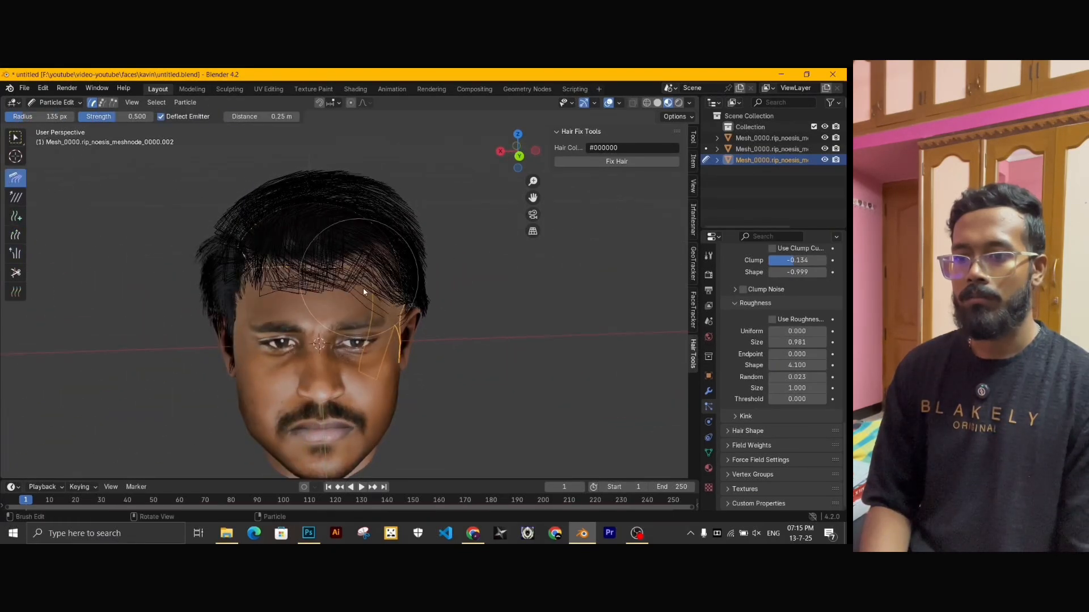
middle_drag(437, 310, 350, 285)
middle_drag(448, 349, 225, 307)
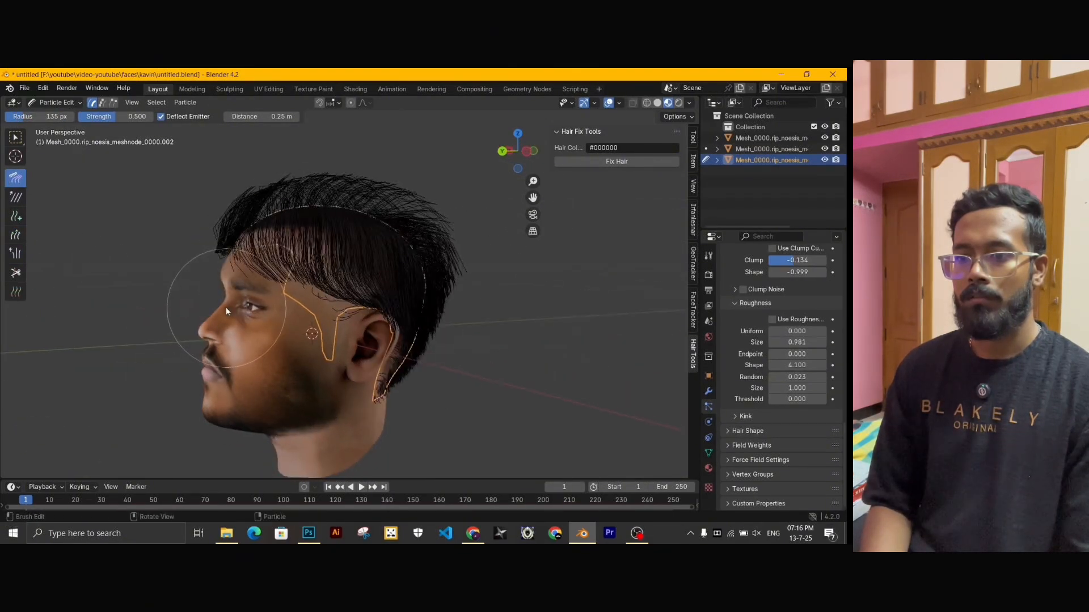
click(56, 103)
click(62, 115)
middle_drag(227, 255, 322, 267)
scroll(322, 267, down, 2)
scroll(322, 268, up, 2)
Shorten the top hair further in Particle Edit mode with the Length brush shrinking at a 72 px radius.
click(312, 232)
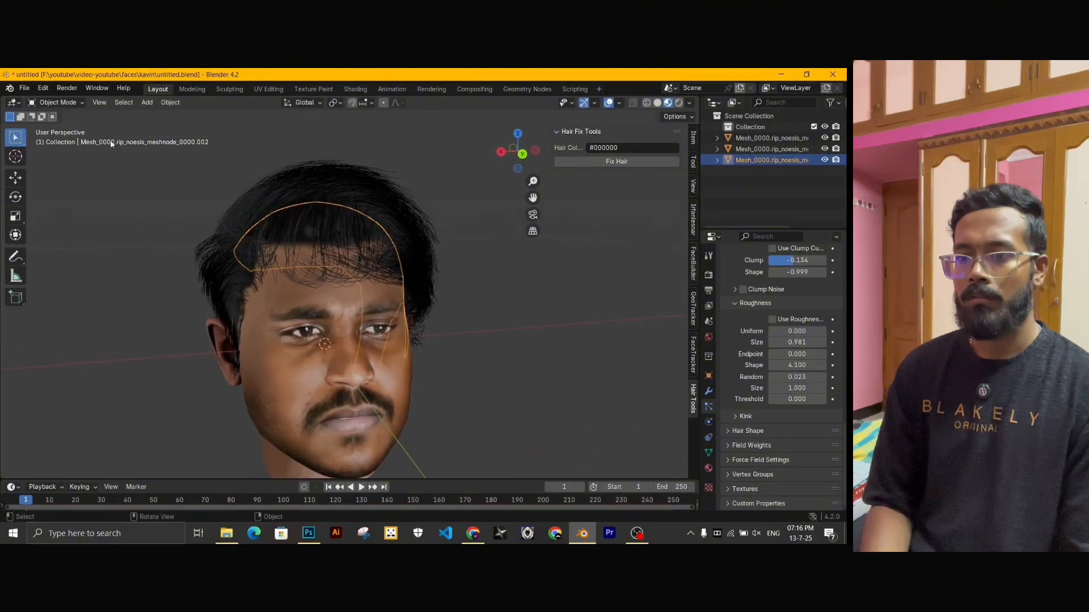
click(57, 103)
click(61, 187)
middle_drag(291, 300, 340, 261)
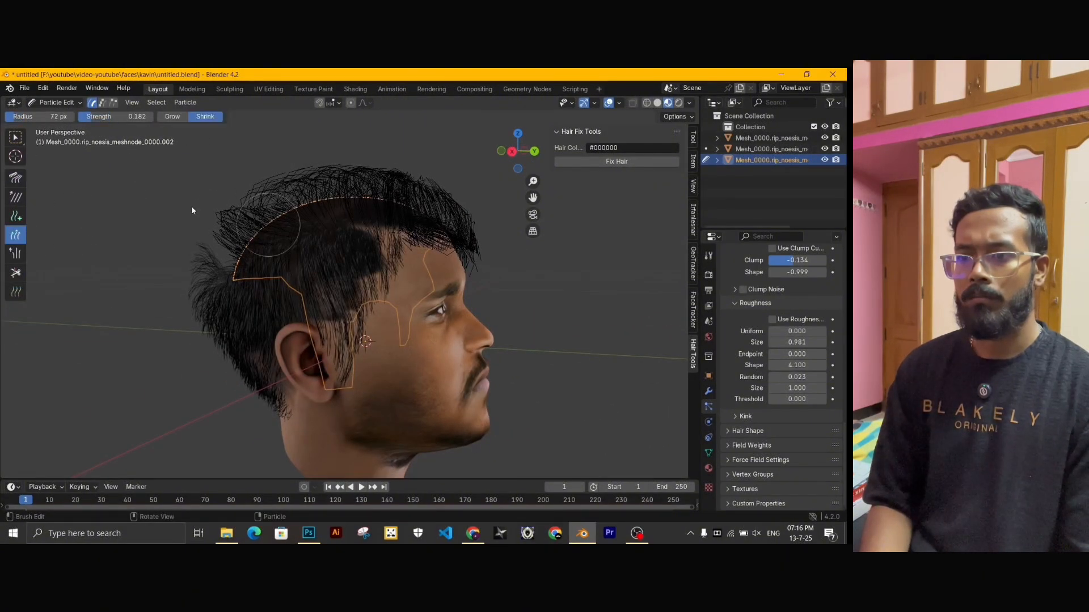
drag(428, 235, 417, 228)
Try to puff up the front hair with the Puff brush at decreasing strengths, undoing each stroke.
click(15, 253)
key(ctrl+z)
drag(134, 117, 110, 117)
drag(439, 231, 410, 236)
key(ctrl+z)
drag(124, 117, 117, 118)
drag(443, 230, 415, 227)
key(ctrl+z)
Puff up the front hair with the Puff brush set to Add at 0.032 strength.
drag(122, 118, 117, 118)
middle_drag(341, 244, 325, 261)
drag(123, 118, 117, 118)
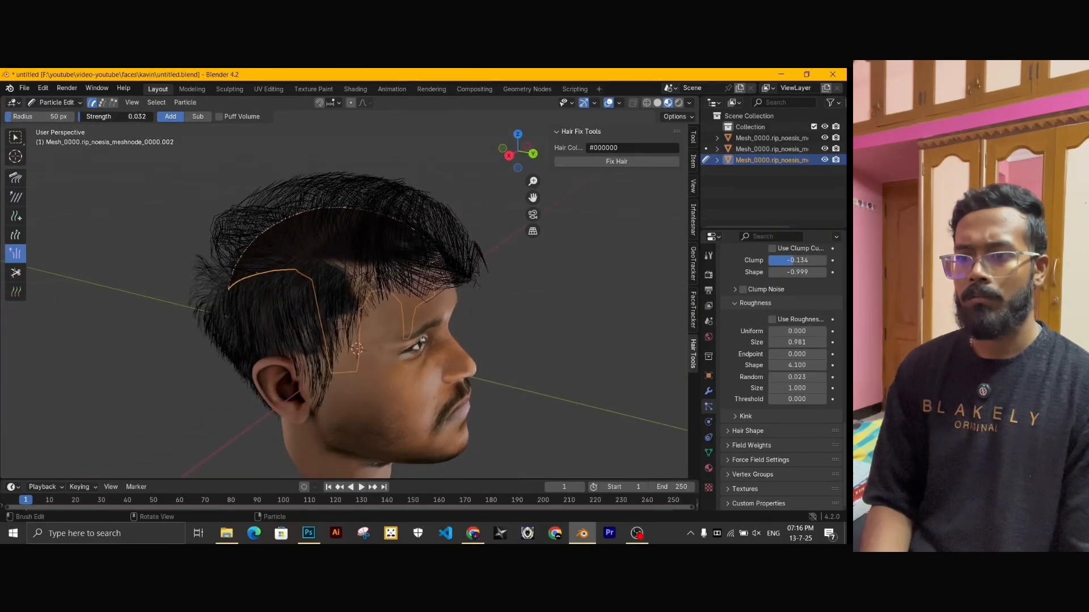
drag(400, 258, 436, 277)
Comb the puffed fringe over the forehead and return to Object Mode.
click(16, 178)
middle_drag(437, 278, 374, 255)
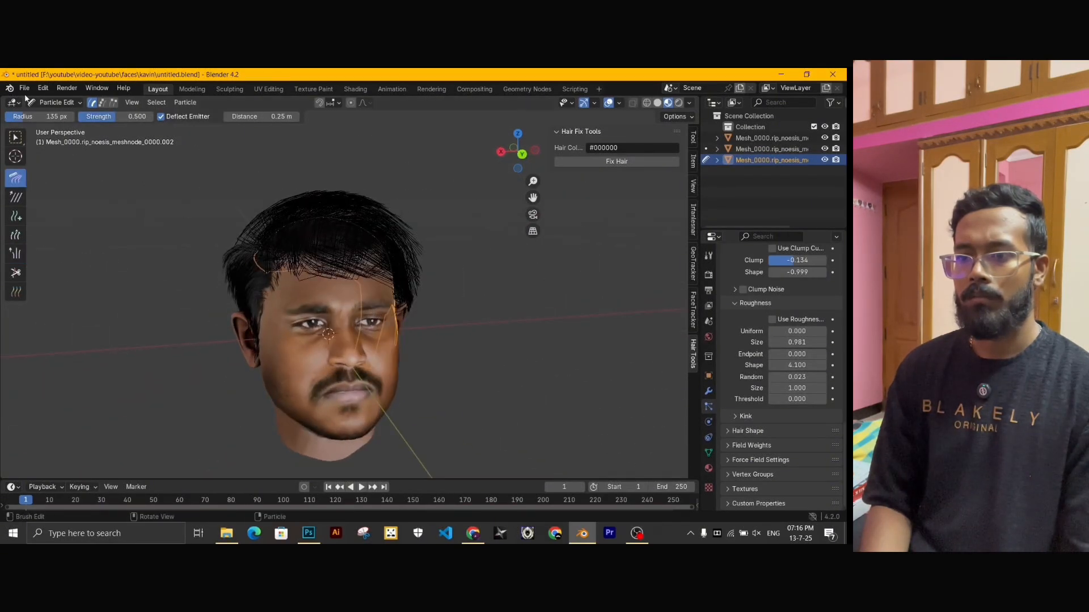
click(56, 102)
click(56, 117)
Deselect everything, hide the viewport overlays and inspect the head and hair from the front and side.
click(561, 317)
middle_drag(578, 334, 406, 391)
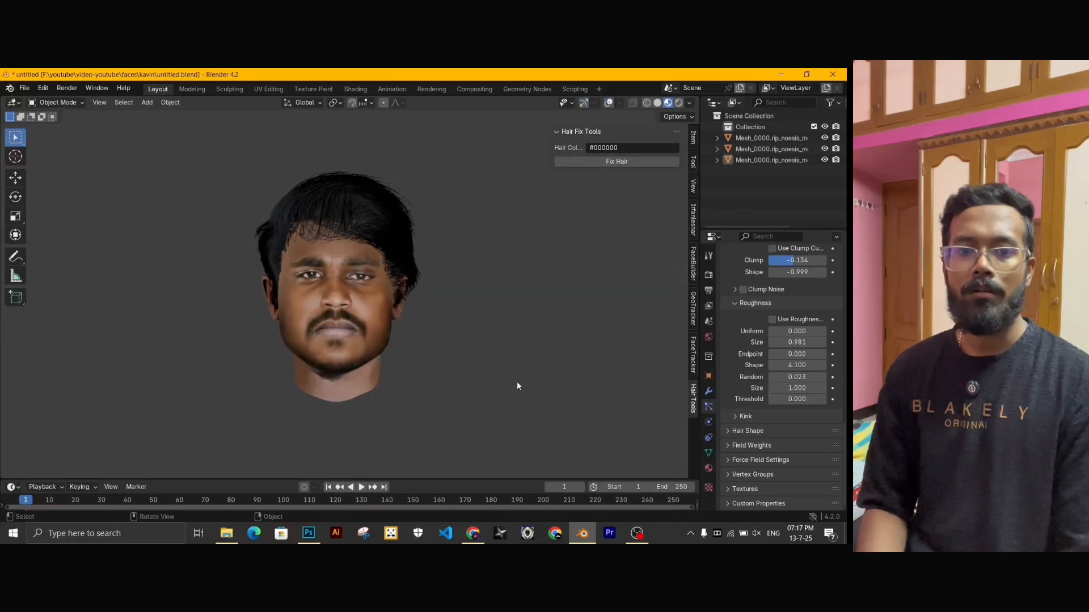
middle_drag(517, 386, 517, 385)
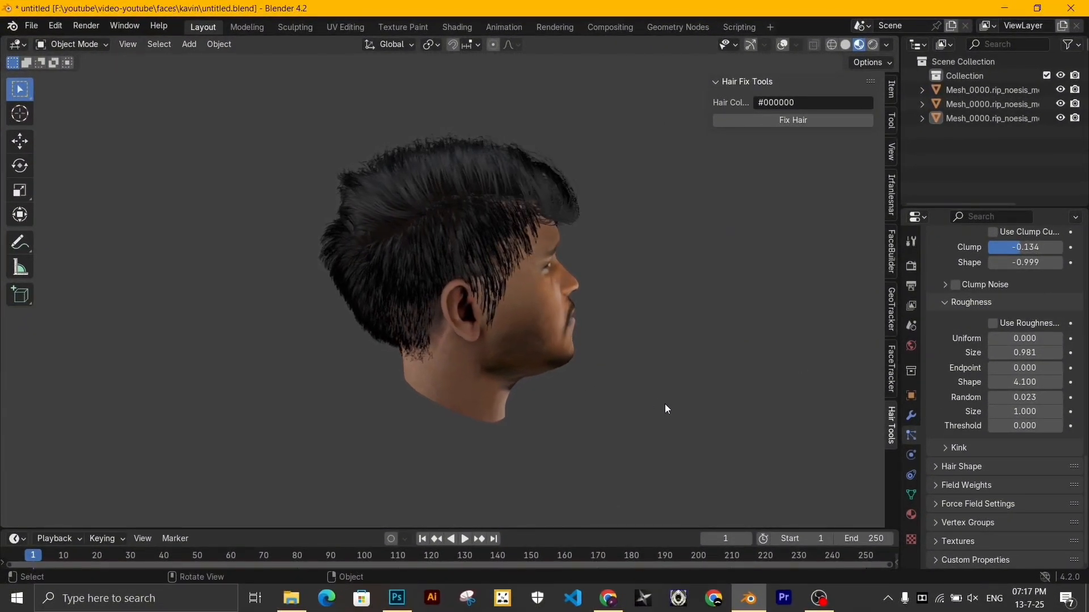